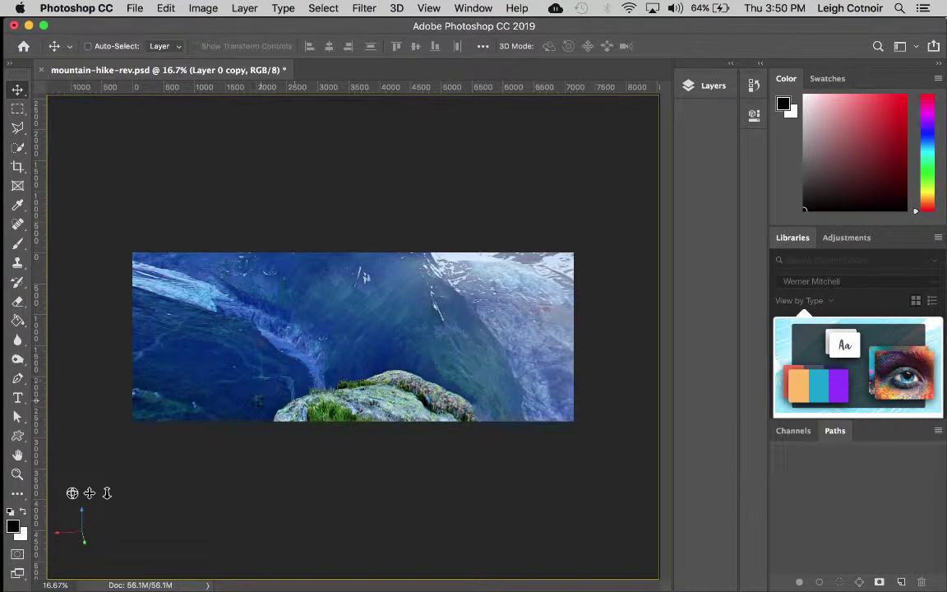
Step: Show the Timeline, create a video timeline for the panorama document, and enlarge it until all layer tracks fit
{"action": "left_click_drag", "start_coordinate": [235, 361], "coordinate": [329, 360]}
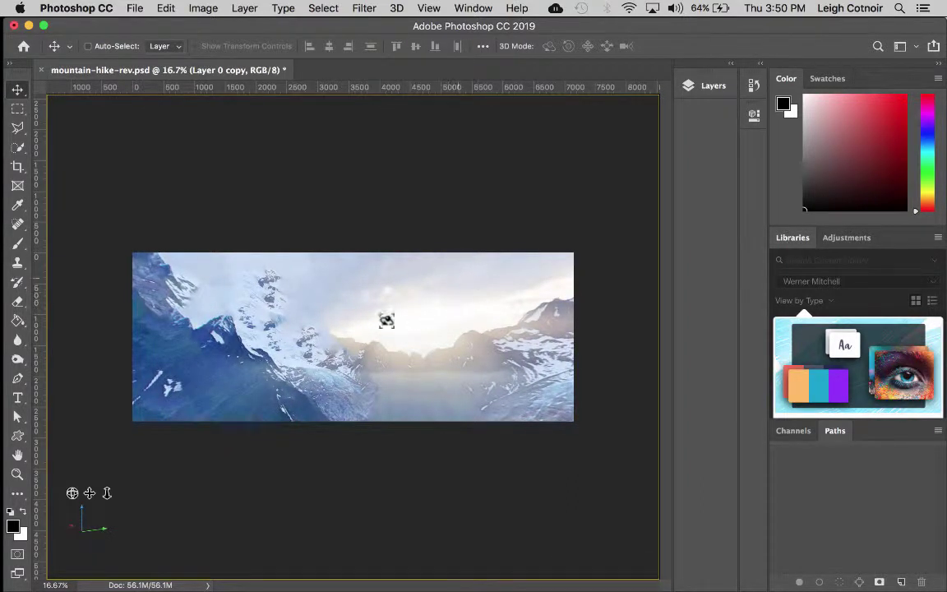
{"action": "left_click_drag", "start_coordinate": [501, 281], "coordinate": [424, 327]}
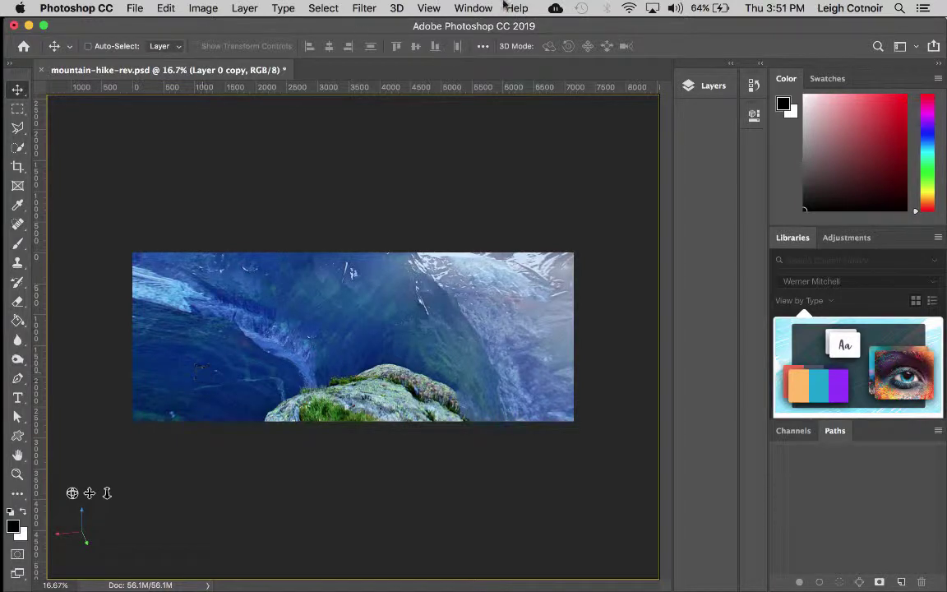
{"action": "left_click", "coordinate": [473, 8]}
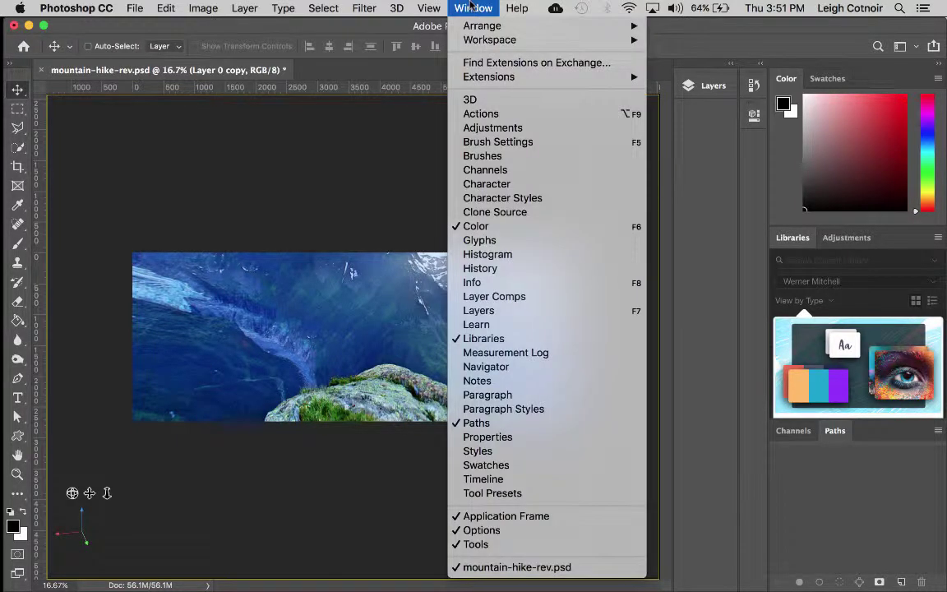
{"action": "left_click", "coordinate": [481, 479]}
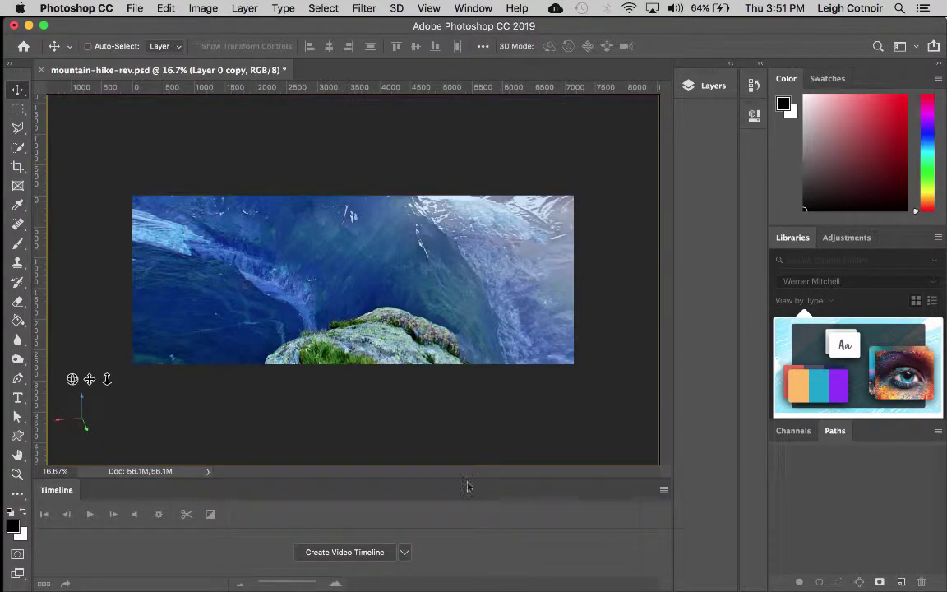
{"action": "left_click", "coordinate": [320, 553]}
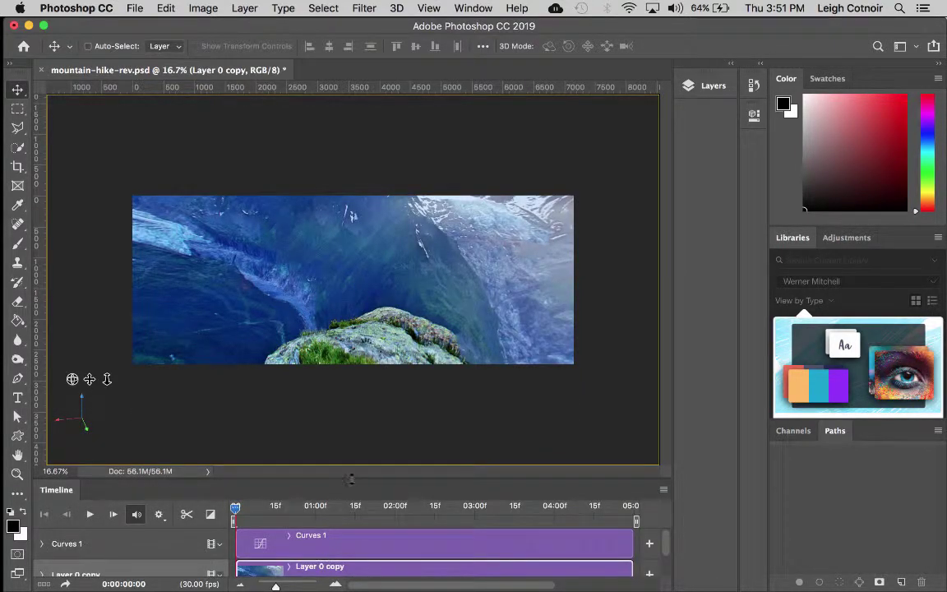
{"action": "left_click_drag", "start_coordinate": [351, 480], "coordinate": [351, 379]}
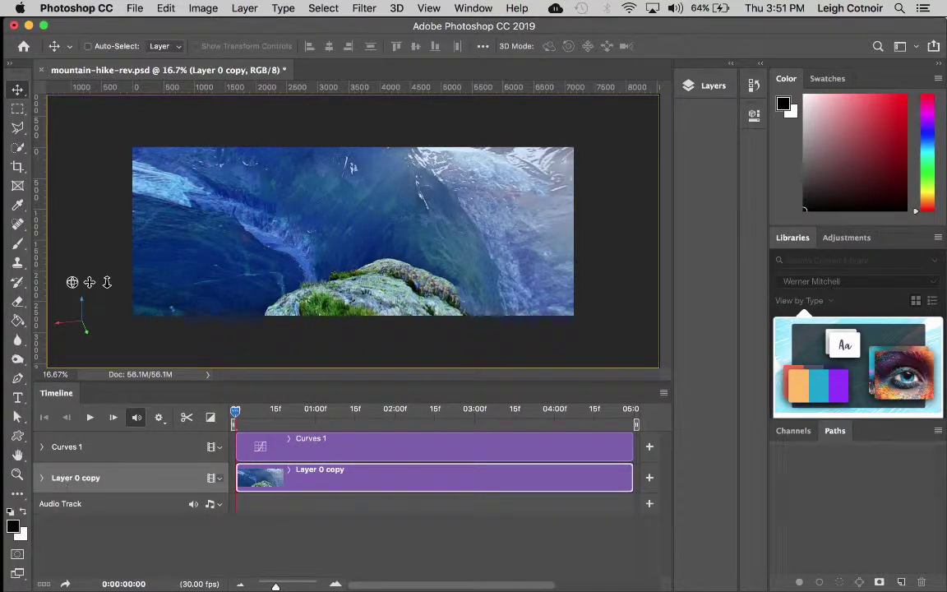
Step: Examine the layer stack and the animatable properties of the Layer 0 copy and Curves 1 tracks in the timeline
{"action": "left_click", "coordinate": [712, 86]}
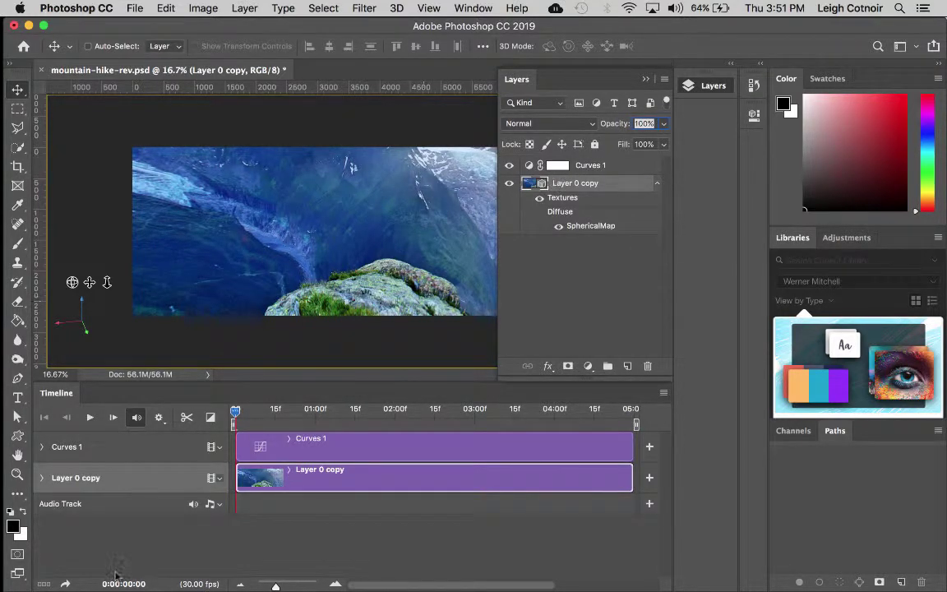
{"action": "left_click", "coordinate": [40, 478]}
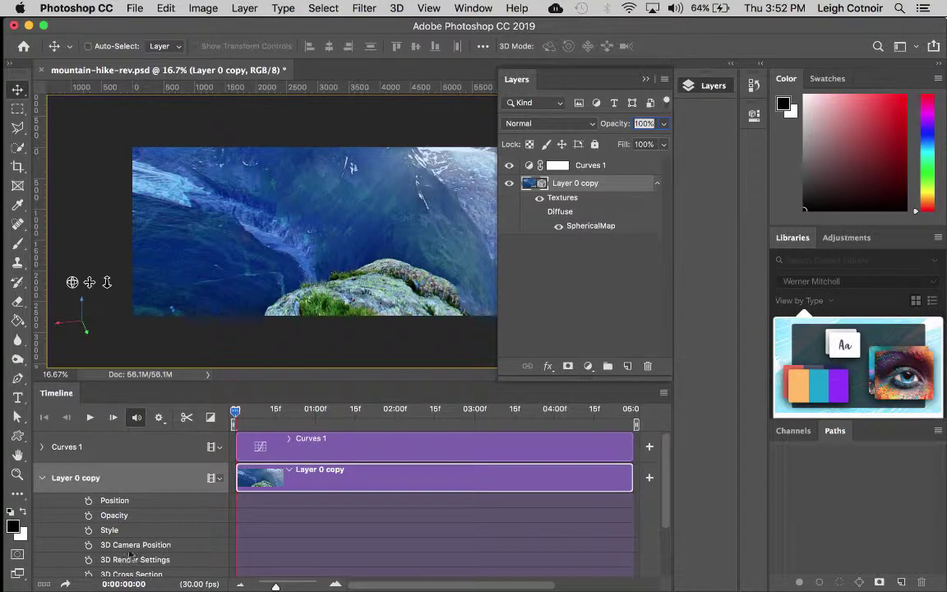
{"action": "left_click_drag", "start_coordinate": [250, 381], "coordinate": [250, 340]}
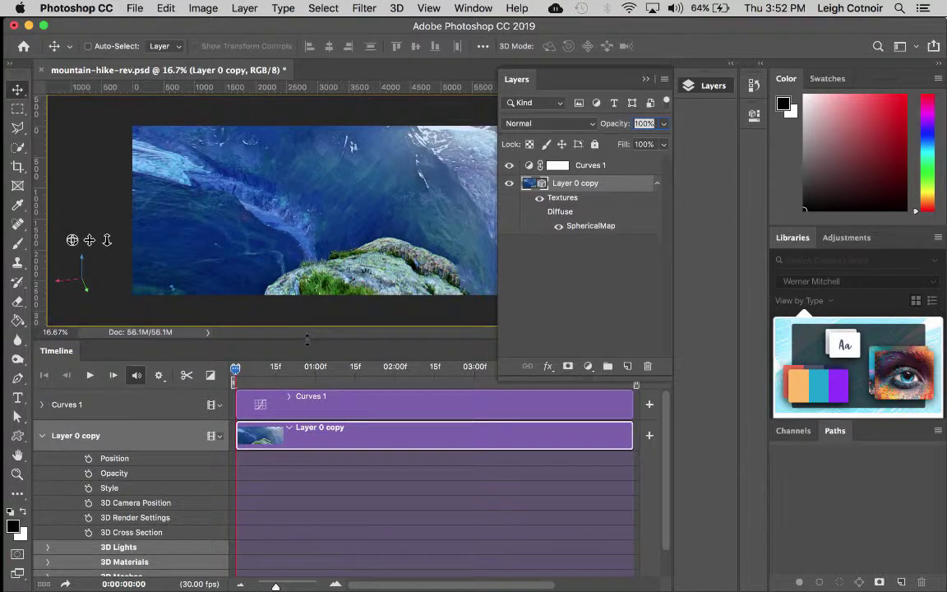
{"action": "left_click_drag", "start_coordinate": [307, 338], "coordinate": [306, 360]}
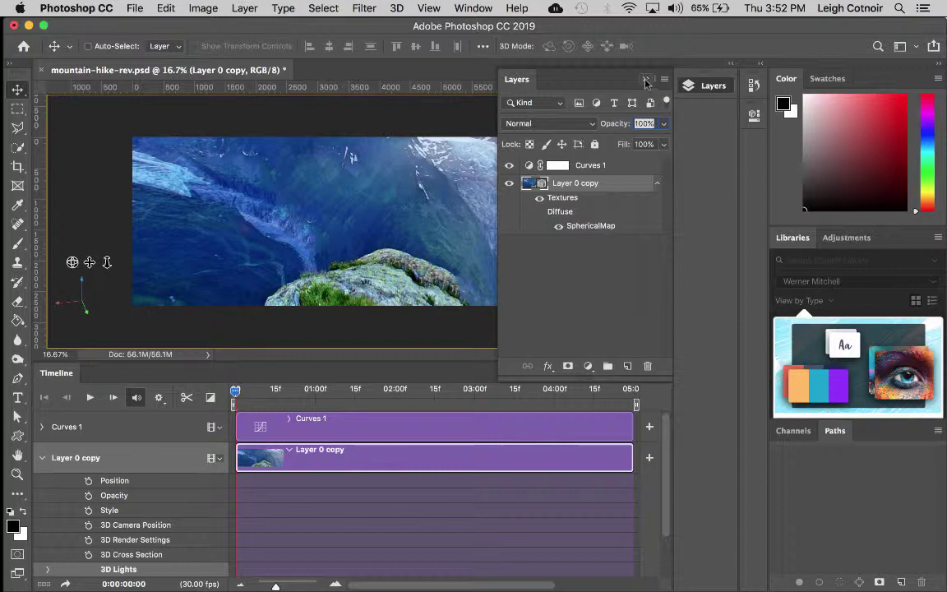
{"action": "left_click", "coordinate": [41, 427]}
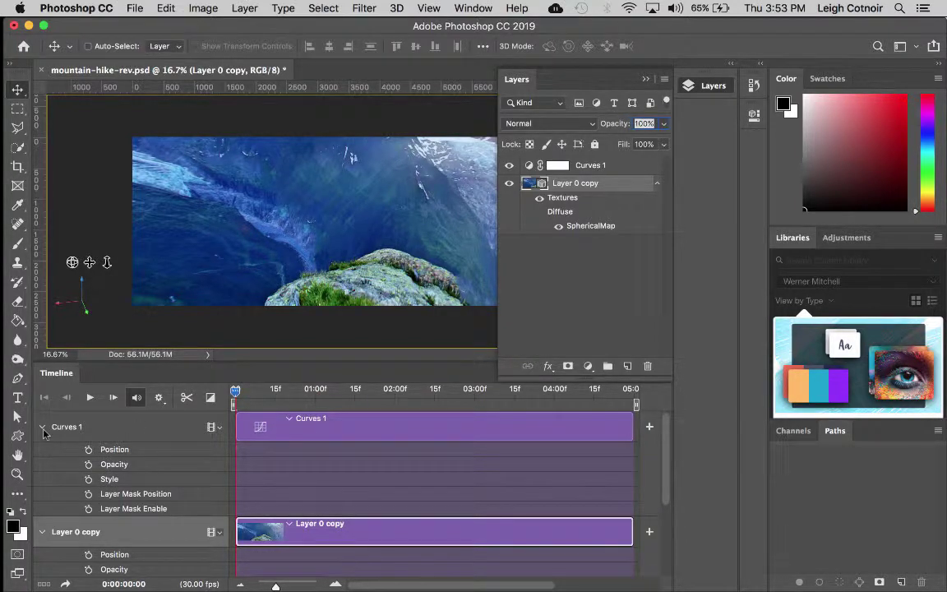
{"action": "left_click", "coordinate": [42, 428]}
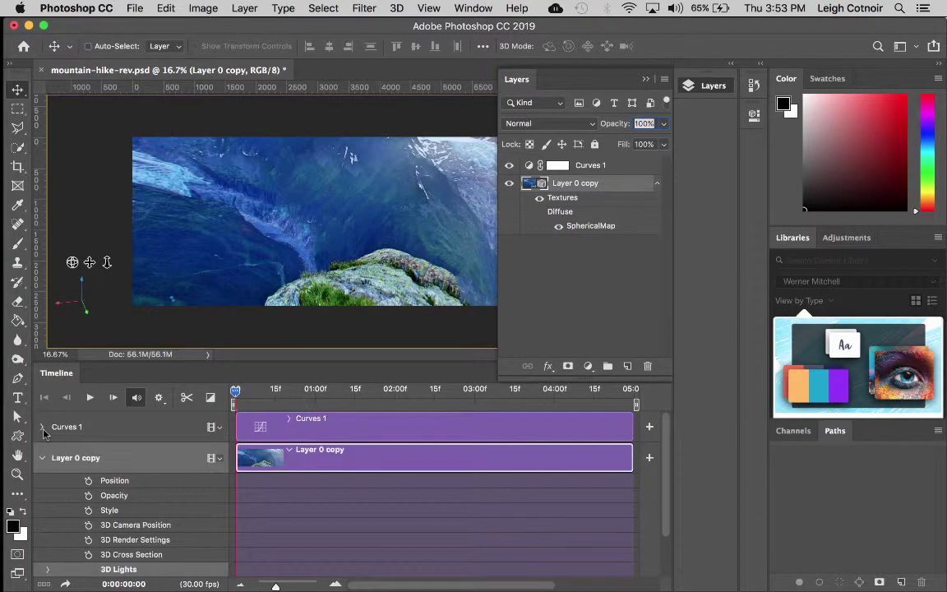
Step: Compare the panorama with and without the Curves 1 adjustment by toggling that layer's visibility
{"action": "left_click", "coordinate": [509, 167]}
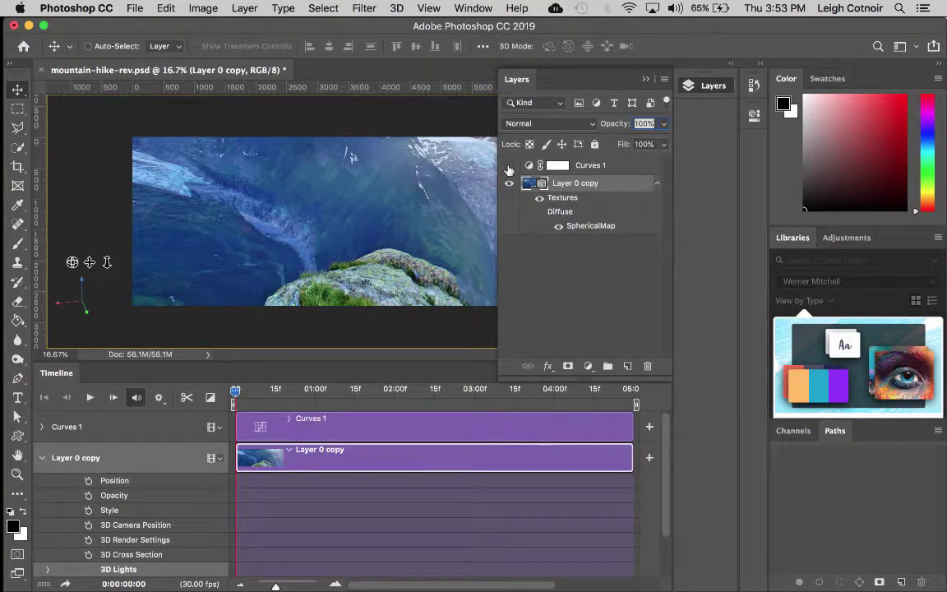
{"action": "left_click", "coordinate": [509, 167]}
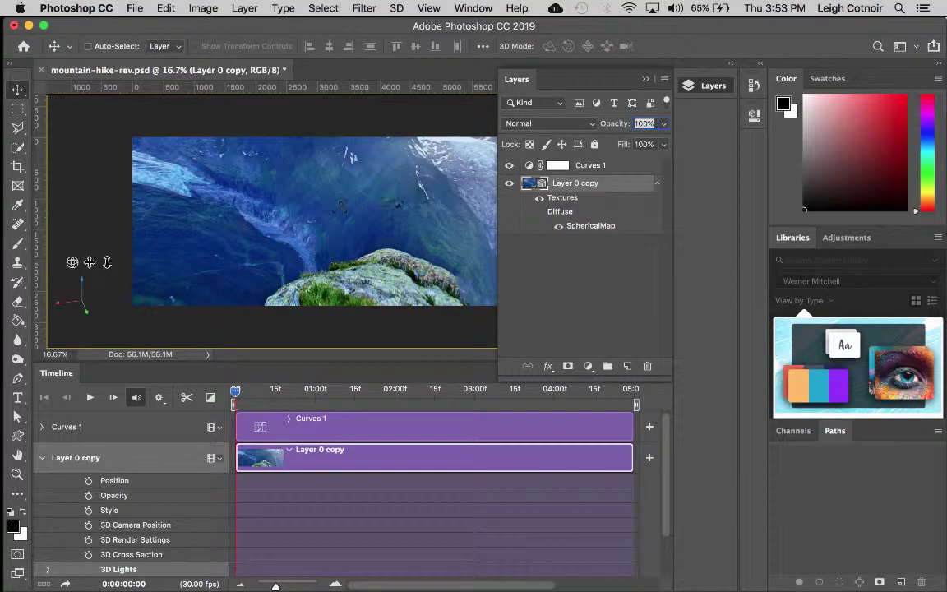
{"action": "left_click", "coordinate": [509, 167]}
{"action": "left_click", "coordinate": [509, 167]}
{"action": "left_click", "coordinate": [509, 167]}
{"action": "left_click", "coordinate": [582, 76]}
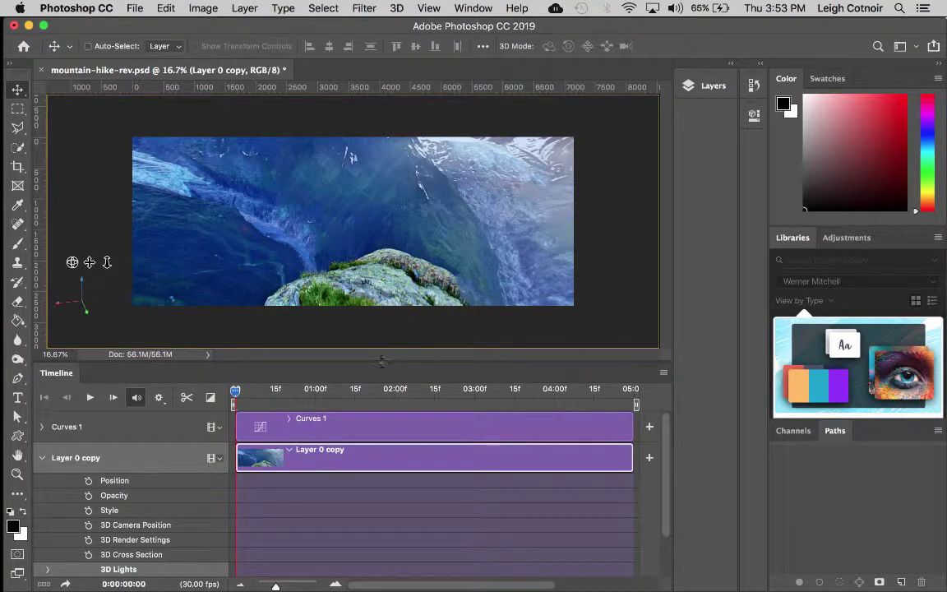
Step: Collapse the Layer 0 copy track in the timeline and rename that layer as 3D panorama
{"action": "left_click_drag", "start_coordinate": [382, 357], "coordinate": [385, 346]}
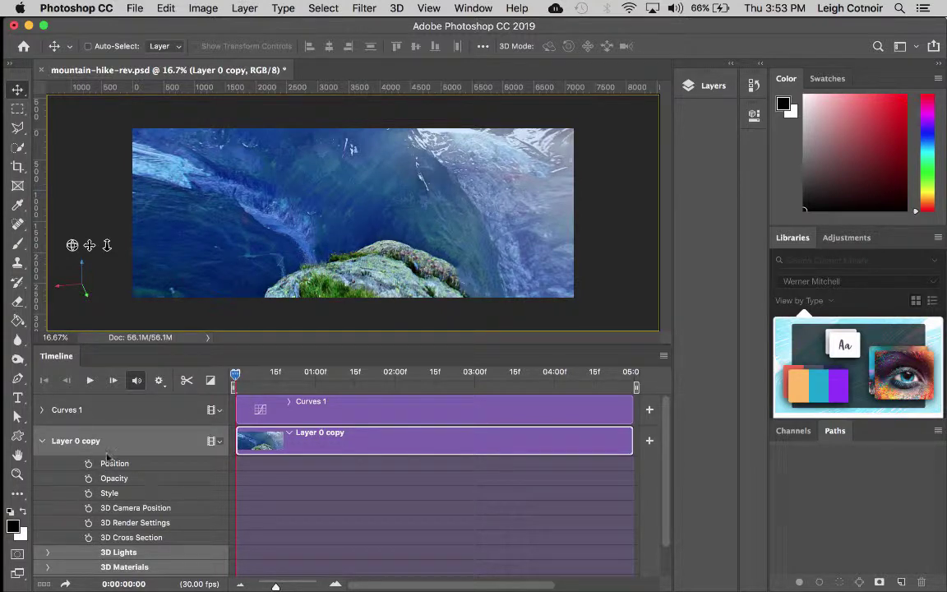
{"action": "left_click", "coordinate": [41, 442]}
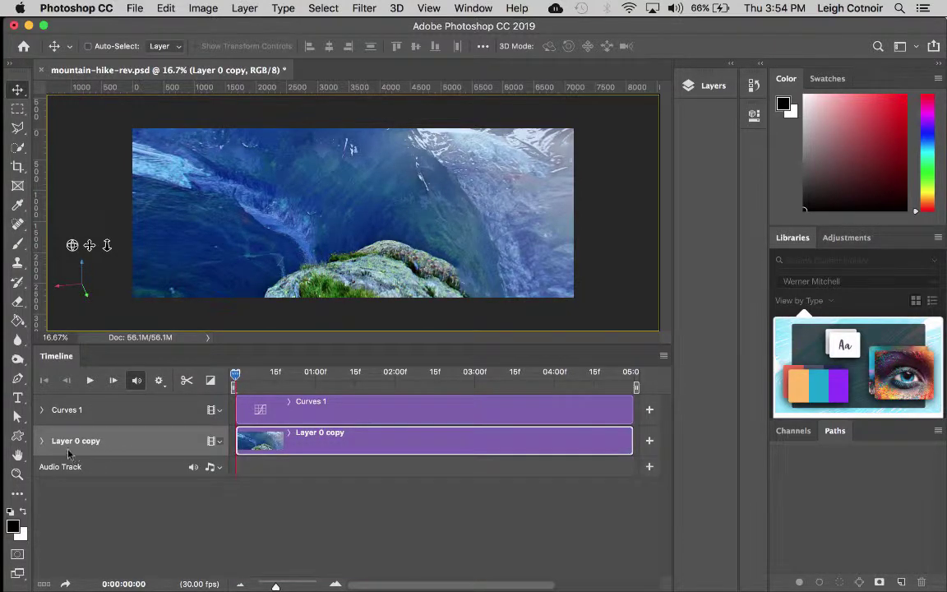
{"action": "left_click", "coordinate": [703, 86]}
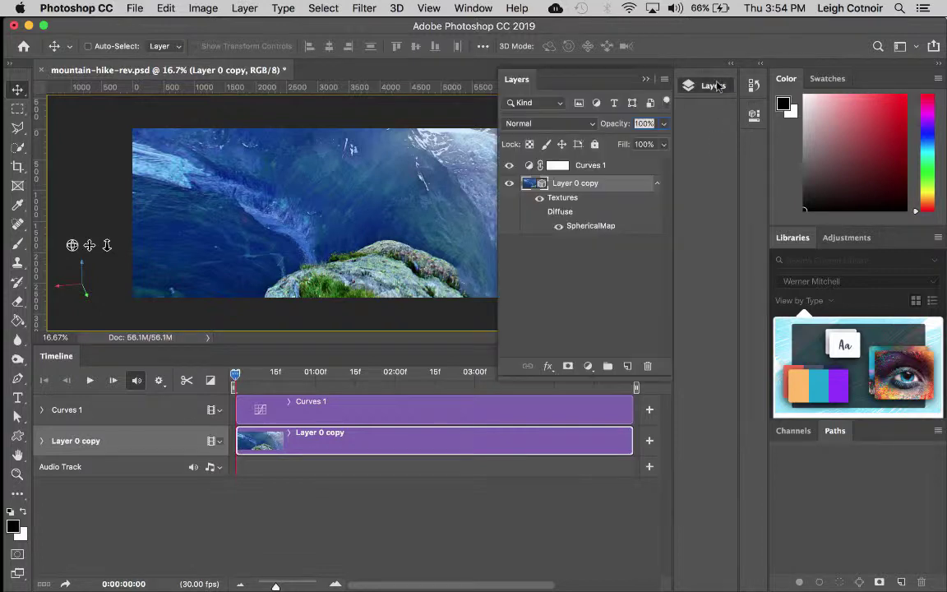
{"action": "double_click", "coordinate": [566, 184]}
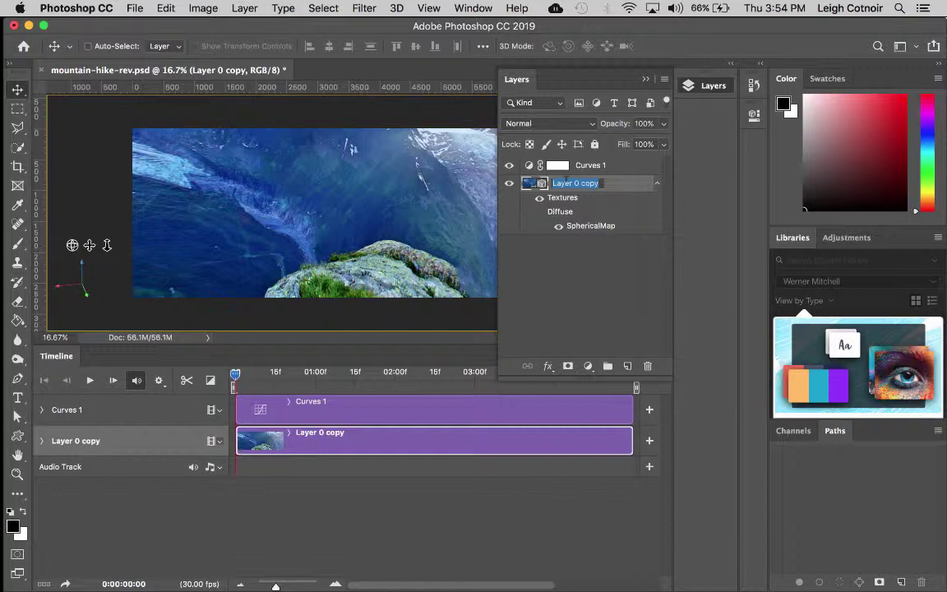
{"action": "type", "text": "panorama"}
{"action": "left_click", "coordinate": [553, 183]}
{"action": "type", "text": "3D"}
{"action": "key", "text": "Return"}
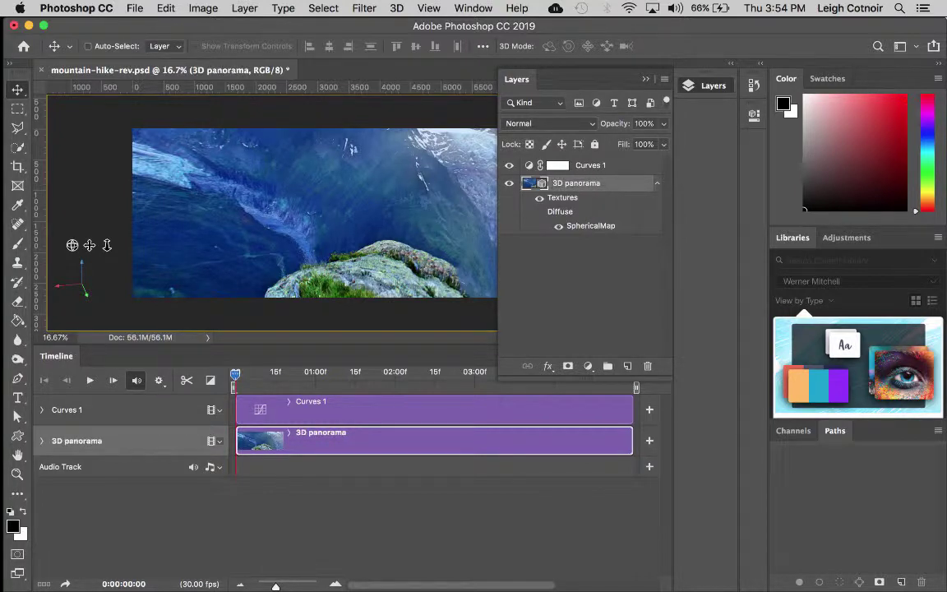
Step: Rename the Curves 1 adjustment layer as Contrast Curves 1
{"action": "left_click", "coordinate": [592, 168]}
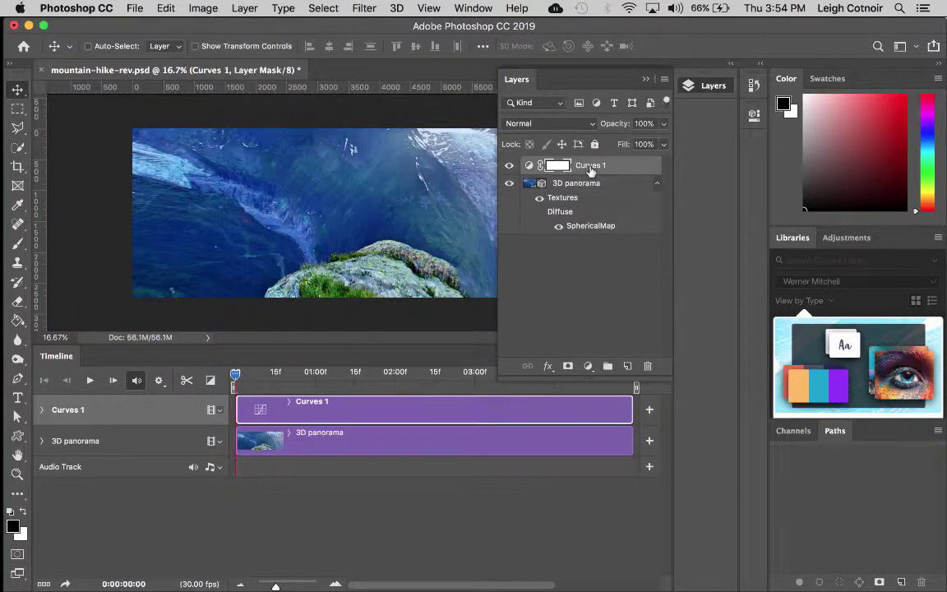
{"action": "double_click", "coordinate": [590, 167]}
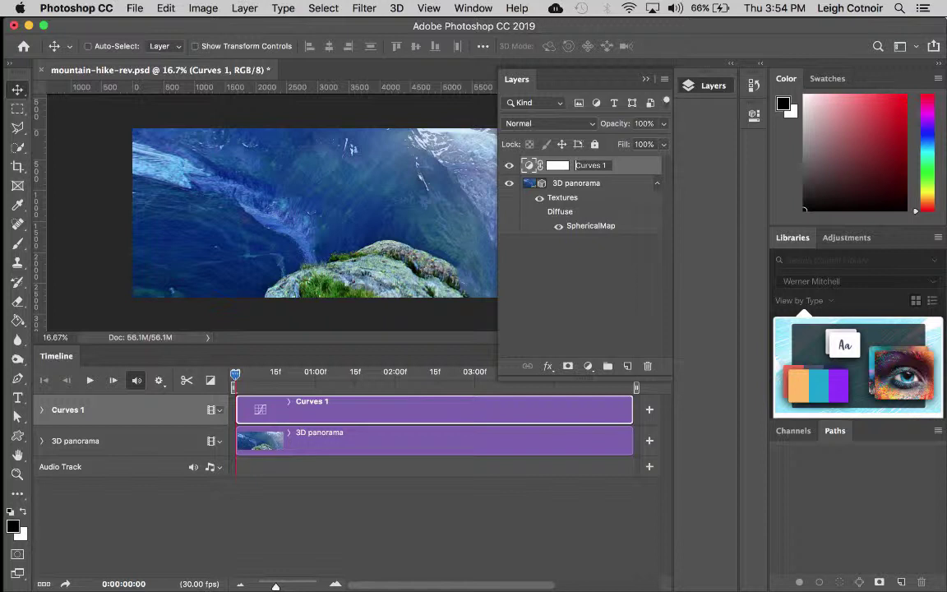
{"action": "type", "text": "Contrast"}
{"action": "key", "text": "Return"}
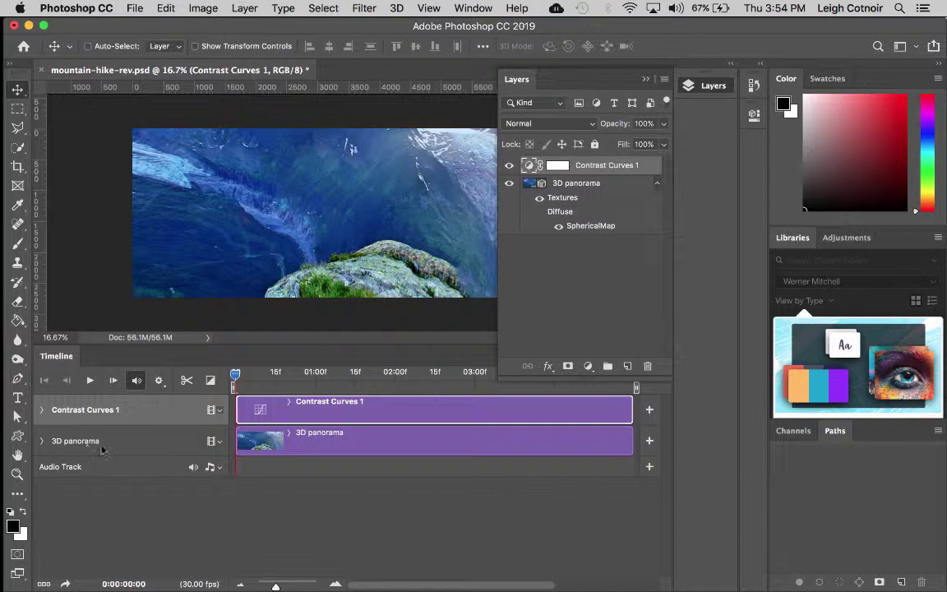
Step: Enable 3D Camera Position keyframing on the 3D panorama track, with the first keyframe at 0:00:00:00
{"action": "left_click", "coordinate": [44, 441]}
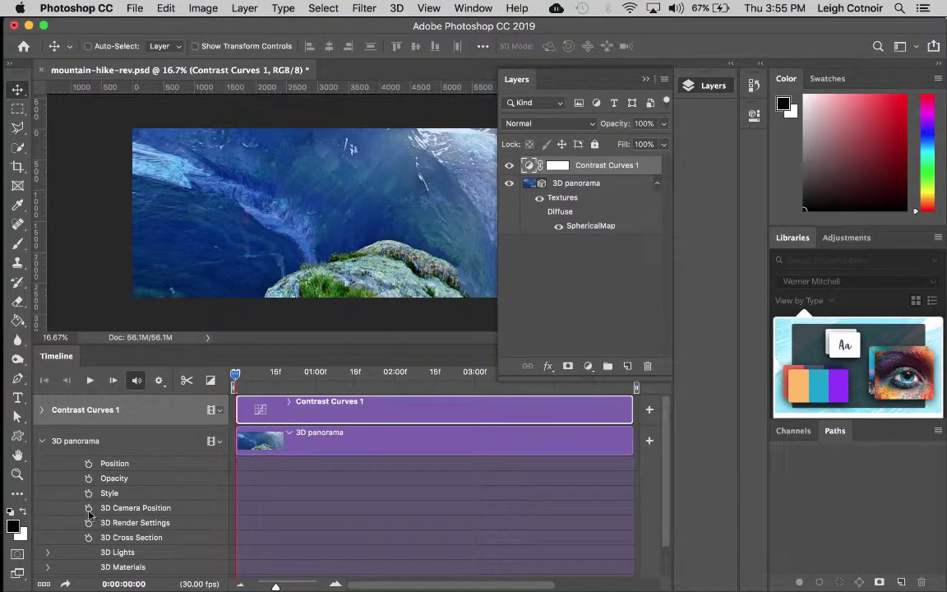
{"action": "left_click", "coordinate": [248, 375]}
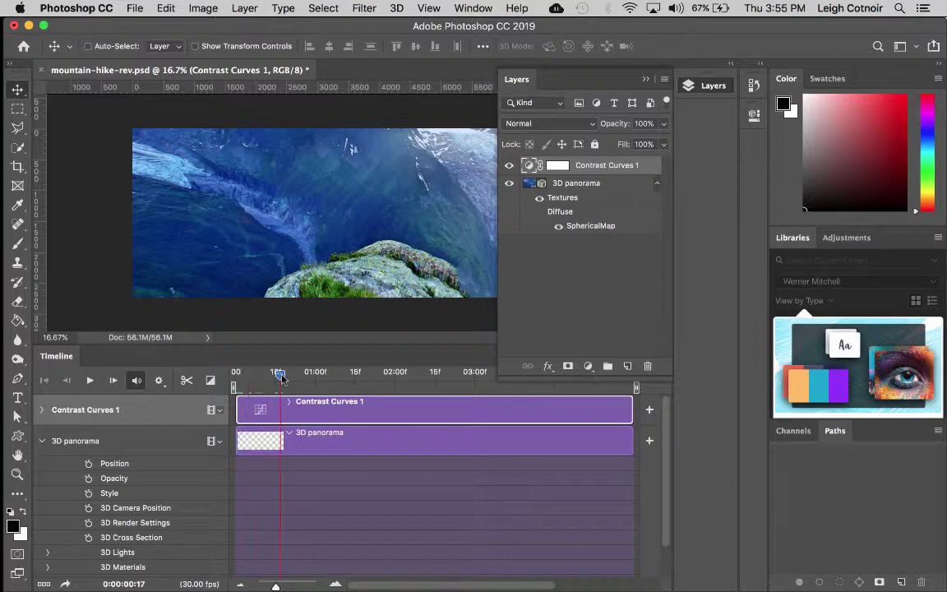
{"action": "left_click", "coordinate": [237, 376]}
{"action": "left_click", "coordinate": [234, 375]}
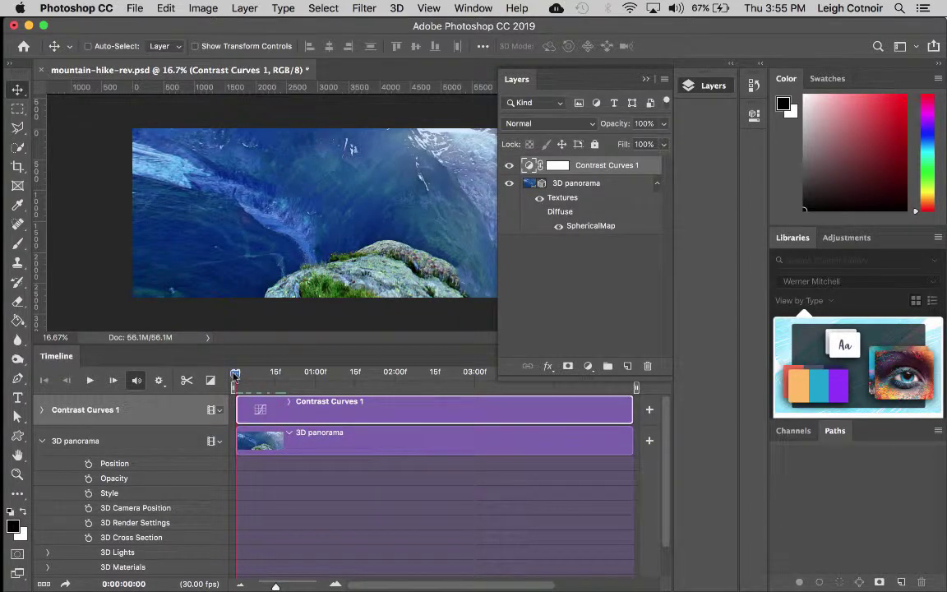
{"action": "left_click", "coordinate": [89, 508]}
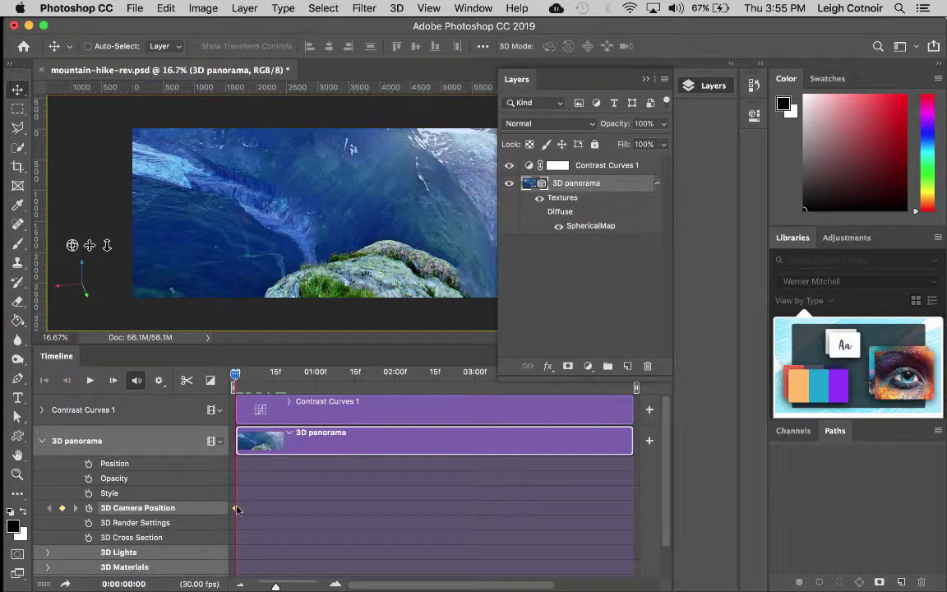
{"action": "left_click", "coordinate": [646, 80]}
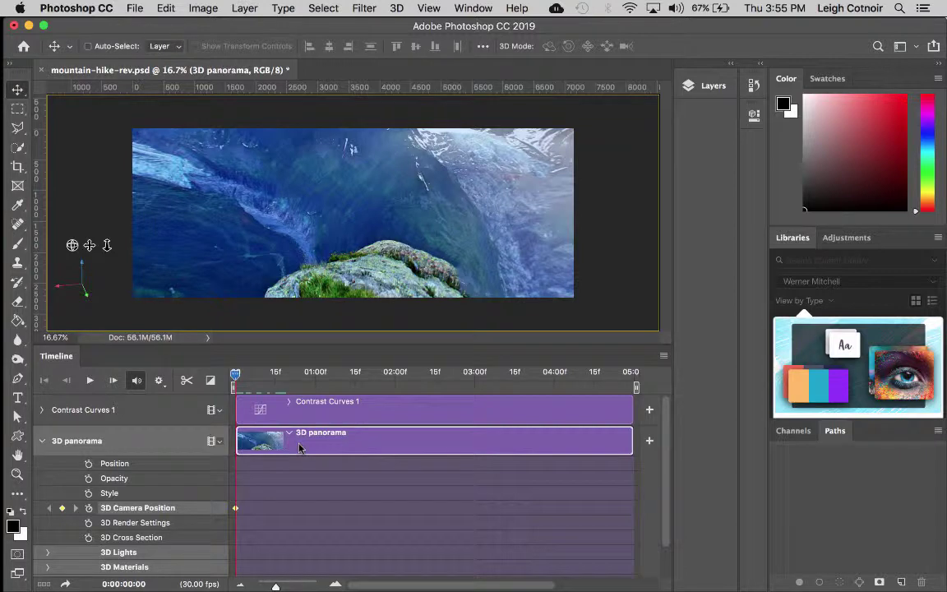
Step: Set a 3D Camera Position keyframe at 0:00:04:29 by rotating the panorama to the snowy peaks and bright sky over the lake
{"action": "left_click_drag", "start_coordinate": [276, 585], "coordinate": [272, 586]}
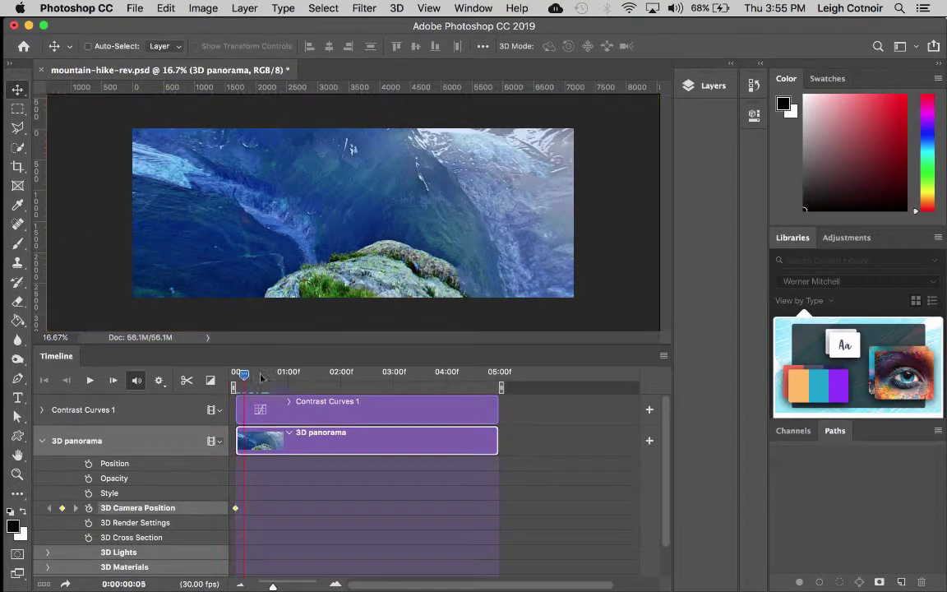
{"action": "left_click_drag", "start_coordinate": [235, 377], "coordinate": [506, 393]}
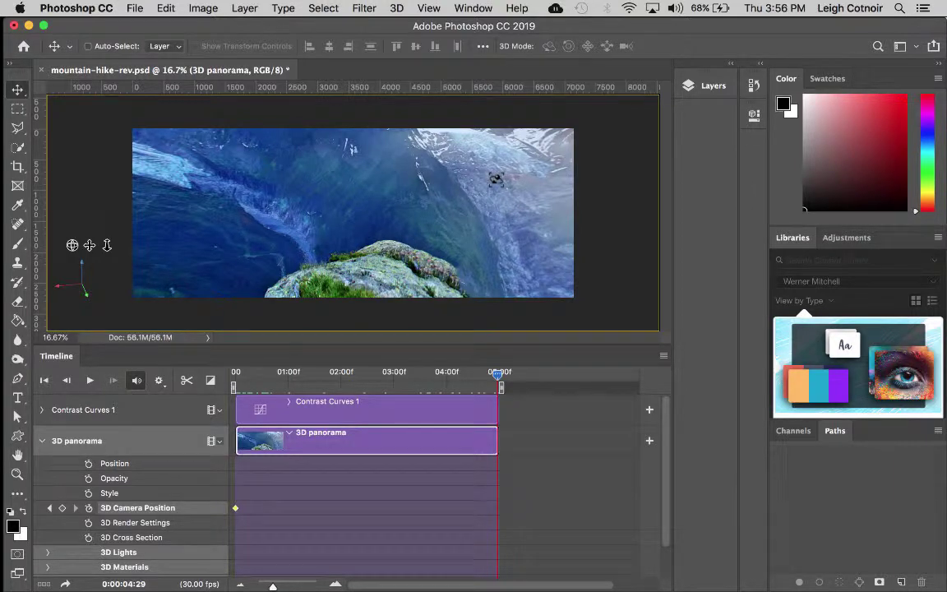
{"action": "left_click_drag", "start_coordinate": [496, 179], "coordinate": [533, 153]}
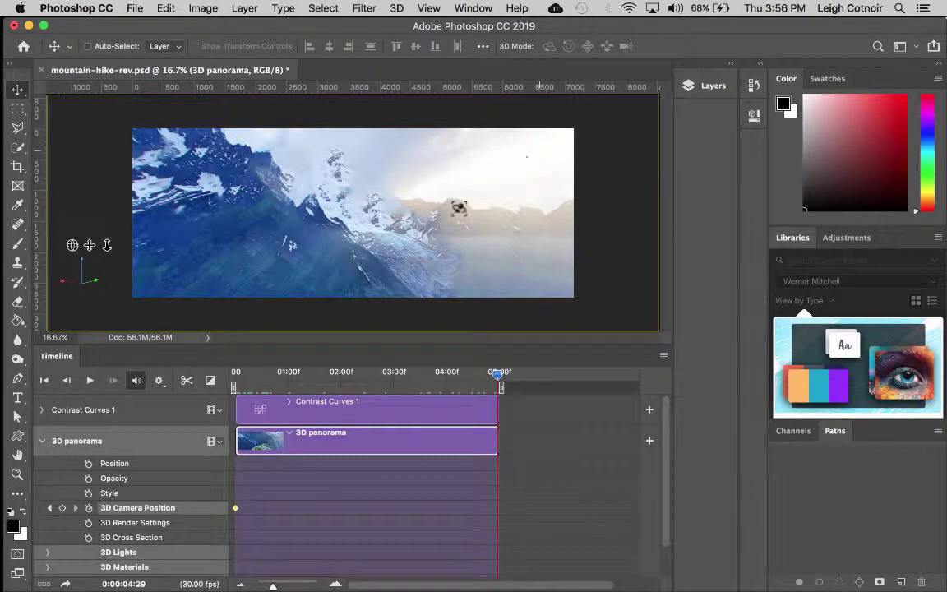
{"action": "left_click_drag", "start_coordinate": [433, 225], "coordinate": [472, 215]}
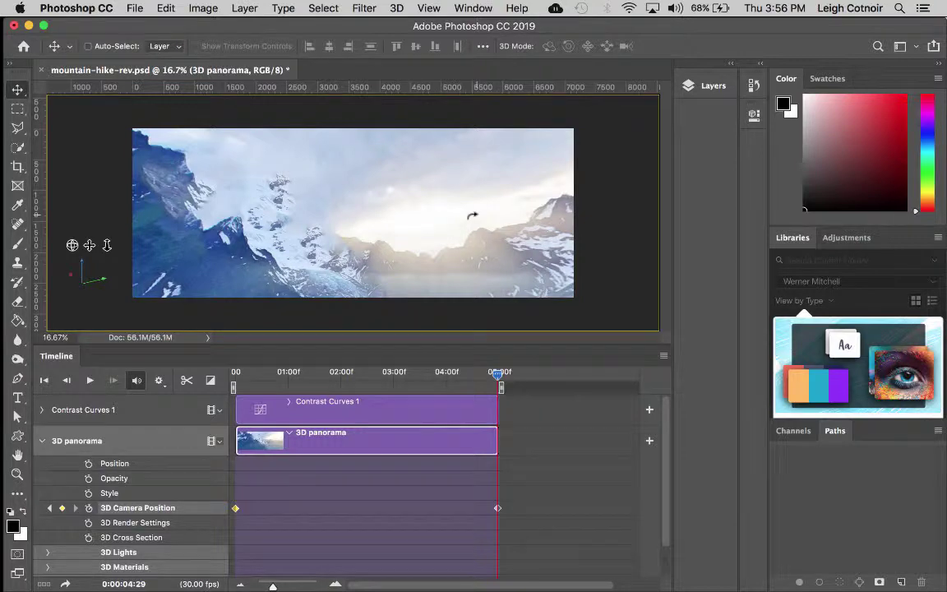
{"action": "left_click_drag", "start_coordinate": [472, 216], "coordinate": [482, 217]}
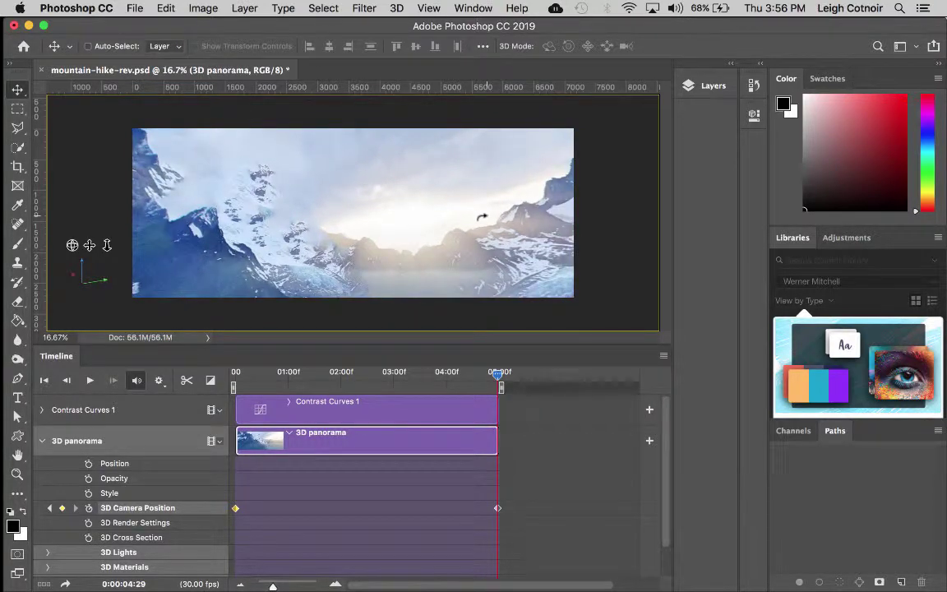
{"action": "left_click_drag", "start_coordinate": [482, 217], "coordinate": [459, 217]}
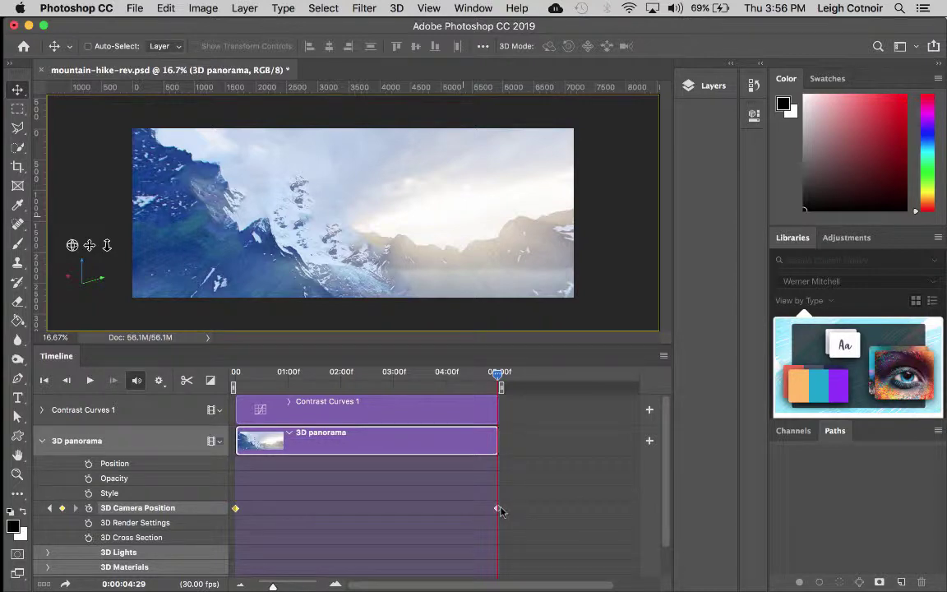
Step: Scrub the timeline from the end keyframe back to the first frame to review the camera movement
{"action": "left_click_drag", "start_coordinate": [499, 510], "coordinate": [498, 510]}
{"action": "left_click", "coordinate": [497, 374]}
{"action": "left_click_drag", "start_coordinate": [496, 374], "coordinate": [235, 375]}
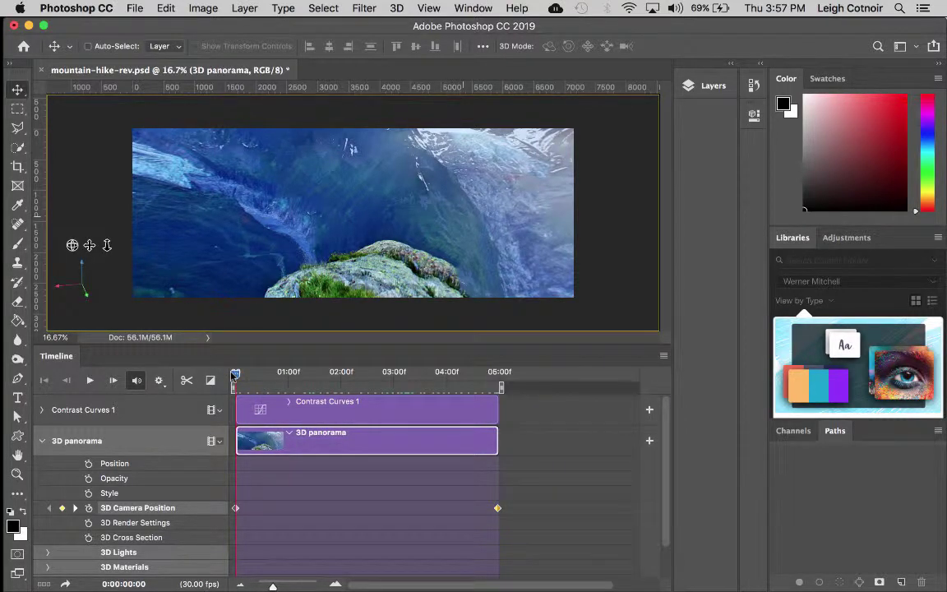
Step: Save the panorama document and play back the timeline animation from the first frame
{"action": "left_click", "coordinate": [122, 8]}
{"action": "left_click", "coordinate": [141, 148]}
{"action": "left_click", "coordinate": [89, 381]}
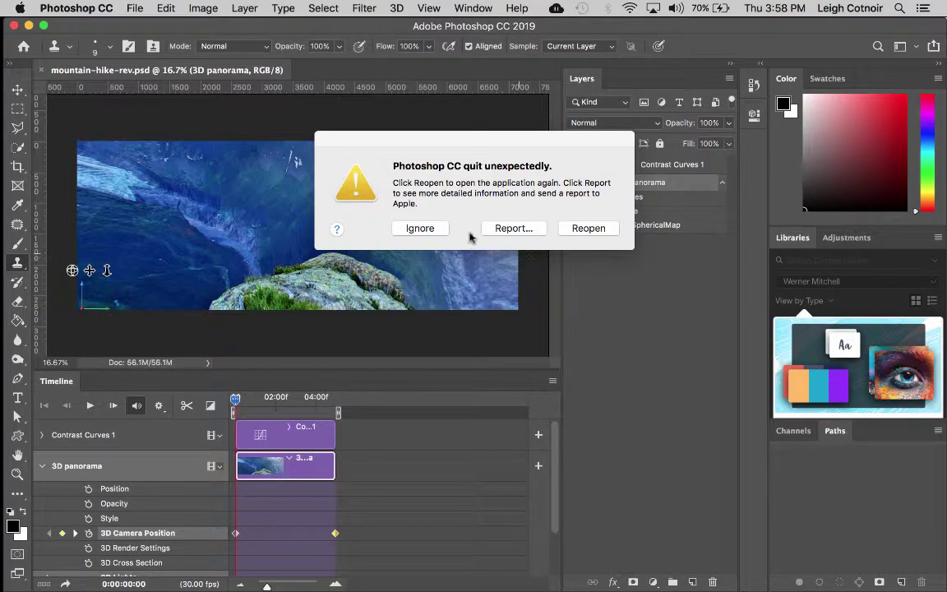
Step: Dismiss the crash notices without sending a report and return the playhead to the first frame
{"action": "left_click", "coordinate": [408, 230]}
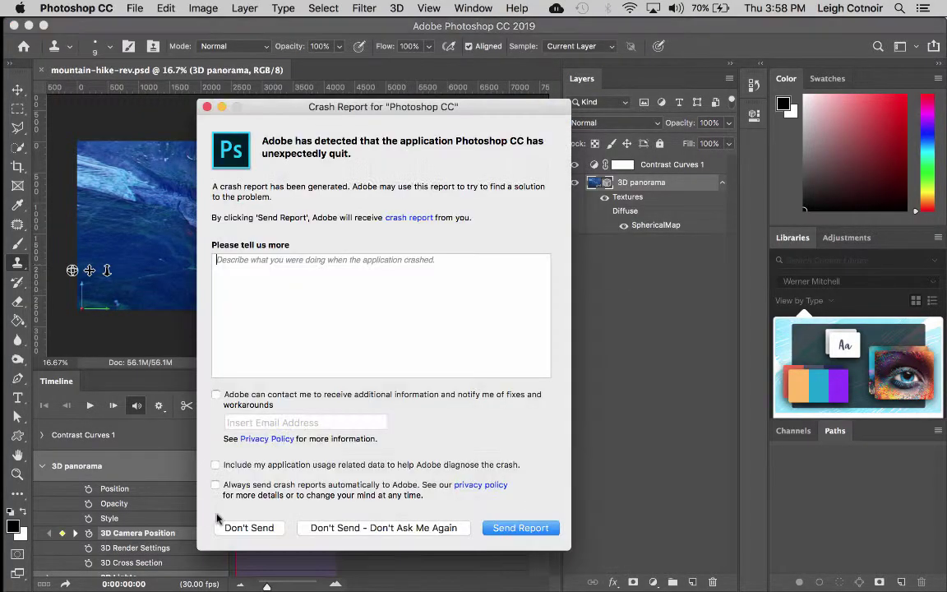
{"action": "left_click", "coordinate": [251, 529]}
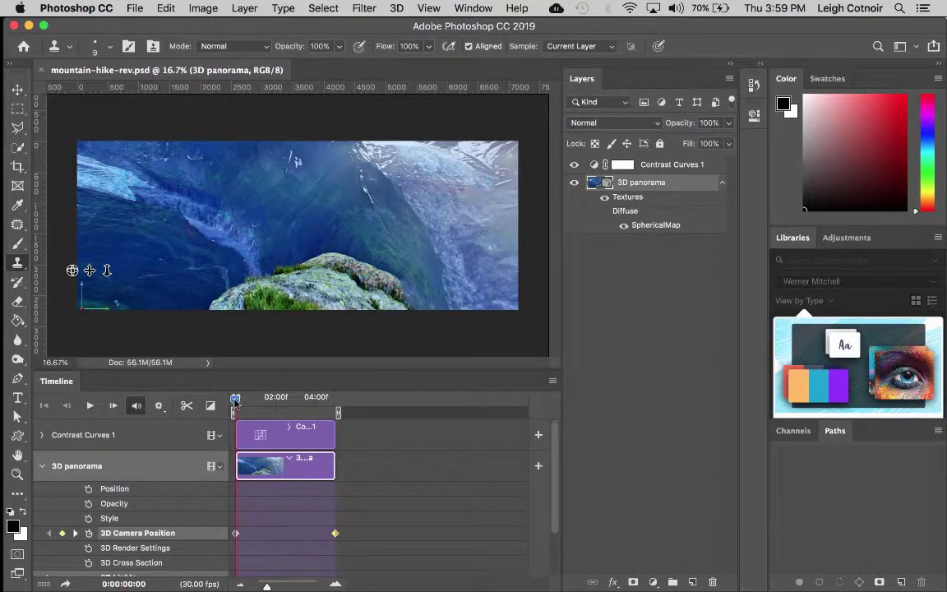
{"action": "left_click_drag", "start_coordinate": [259, 404], "coordinate": [236, 406]}
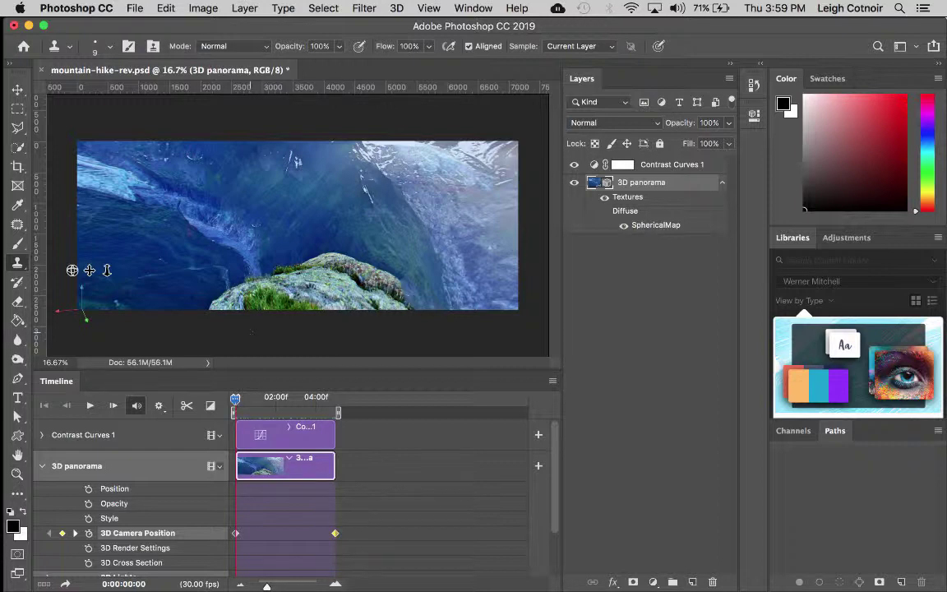
Step: Open the Render Video export settings for the panorama animation and shift the dialog slightly aside
{"action": "left_click", "coordinate": [135, 10]}
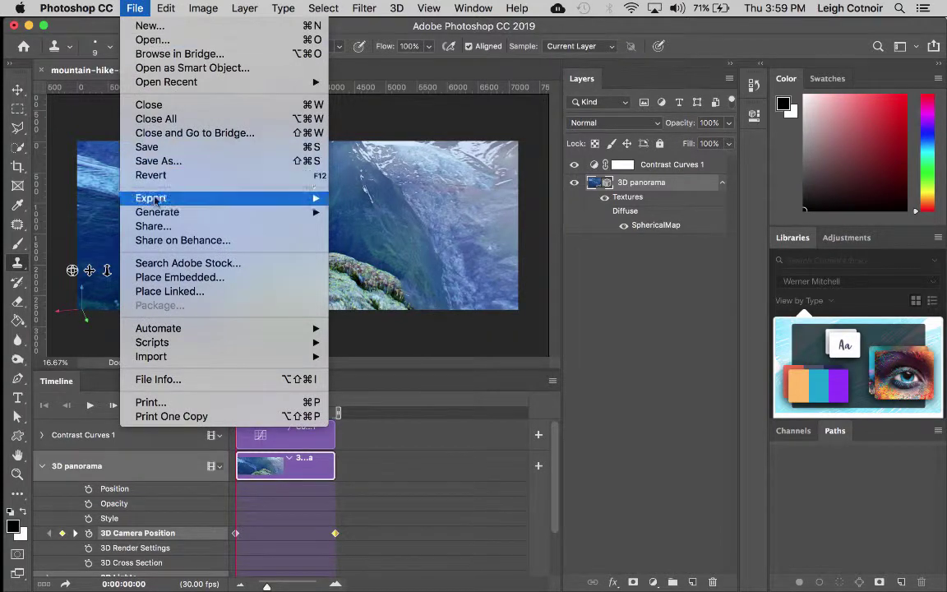
{"action": "mouse_move", "coordinate": [162, 200]}
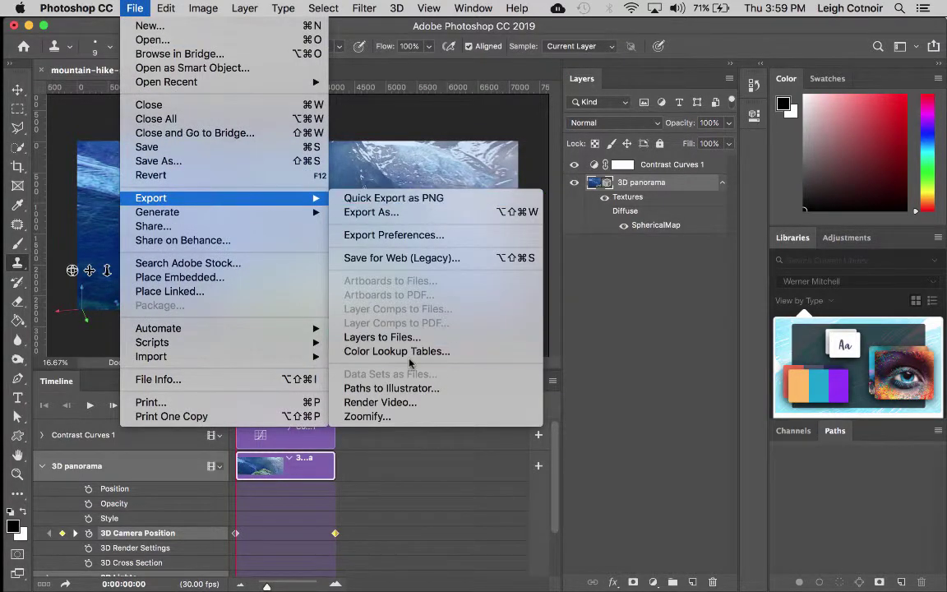
{"action": "left_click", "coordinate": [401, 403]}
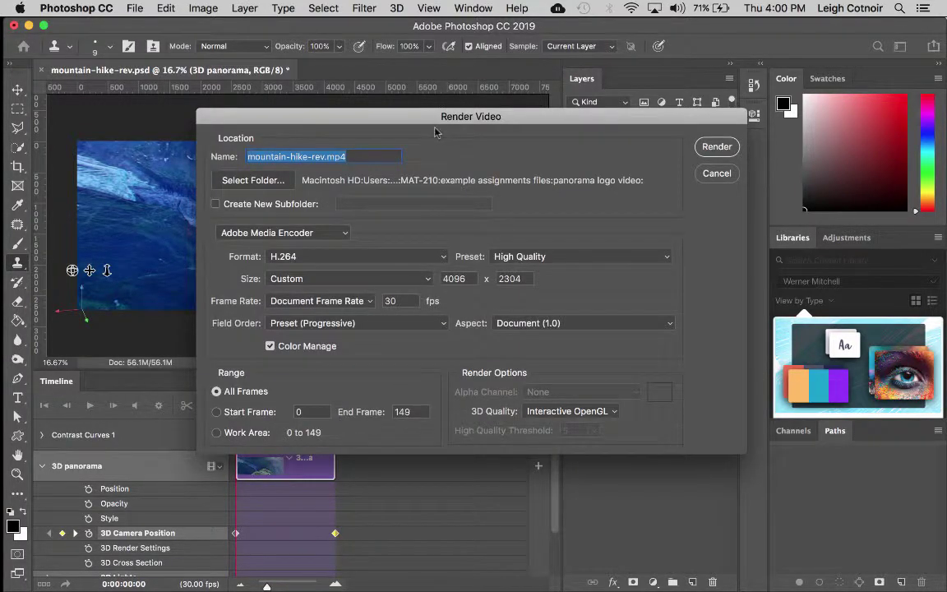
{"action": "left_click_drag", "start_coordinate": [425, 121], "coordinate": [381, 117]}
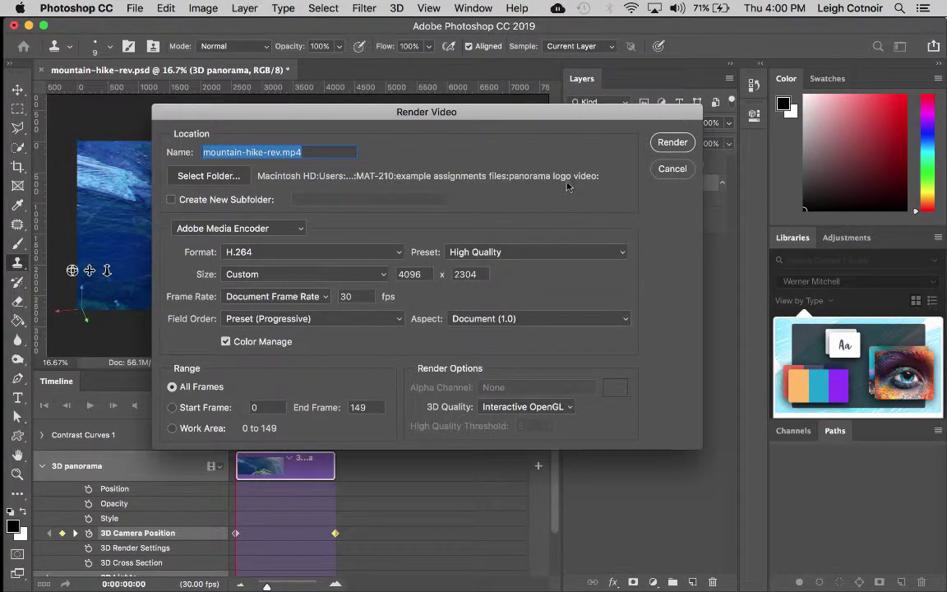
Step: Set the render location to a new folder named videos inside the panoramas folder on the Desktop
{"action": "left_click", "coordinate": [212, 175]}
{"action": "left_click", "coordinate": [206, 213]}
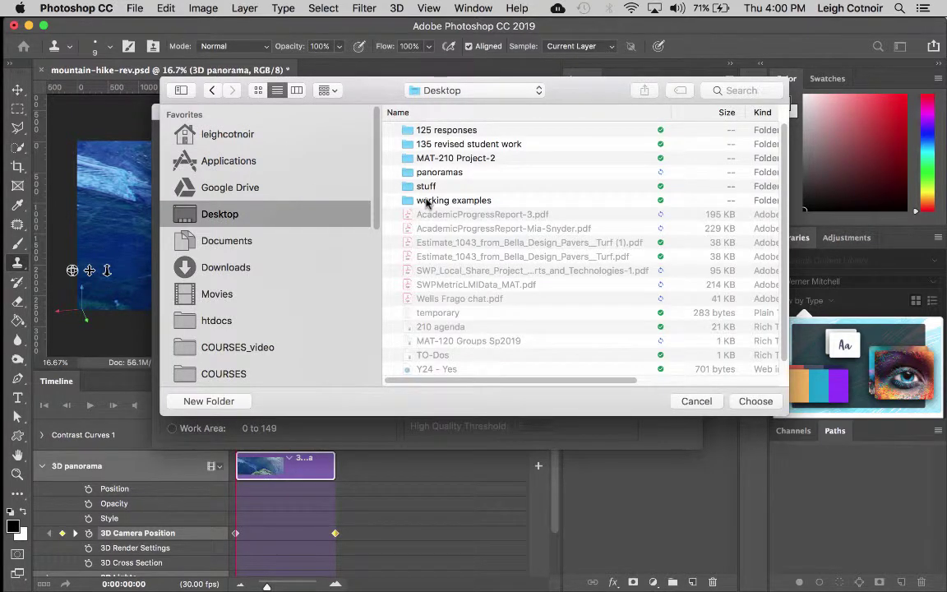
{"action": "double_click", "coordinate": [432, 173]}
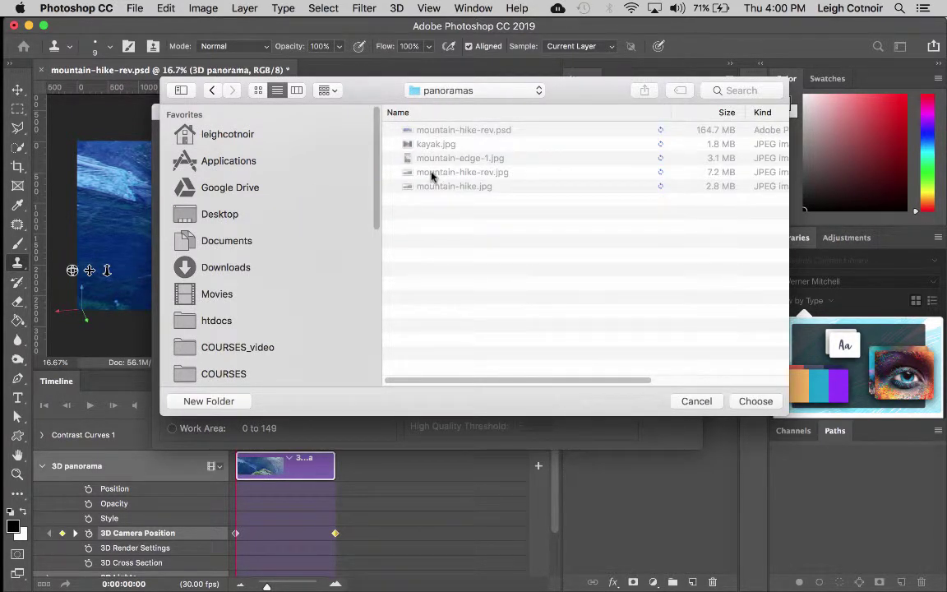
{"action": "left_click", "coordinate": [209, 401]}
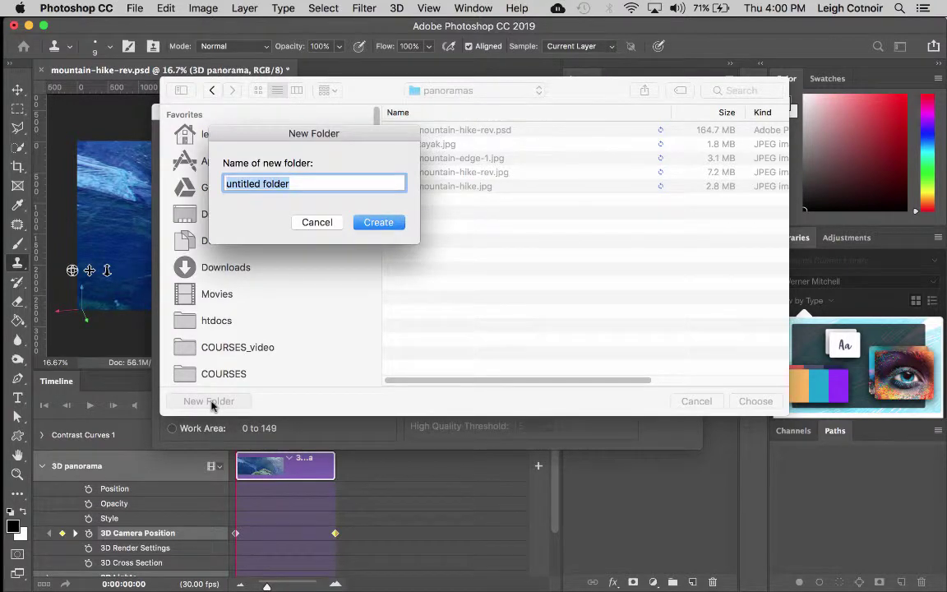
{"action": "type", "text": "vi"}
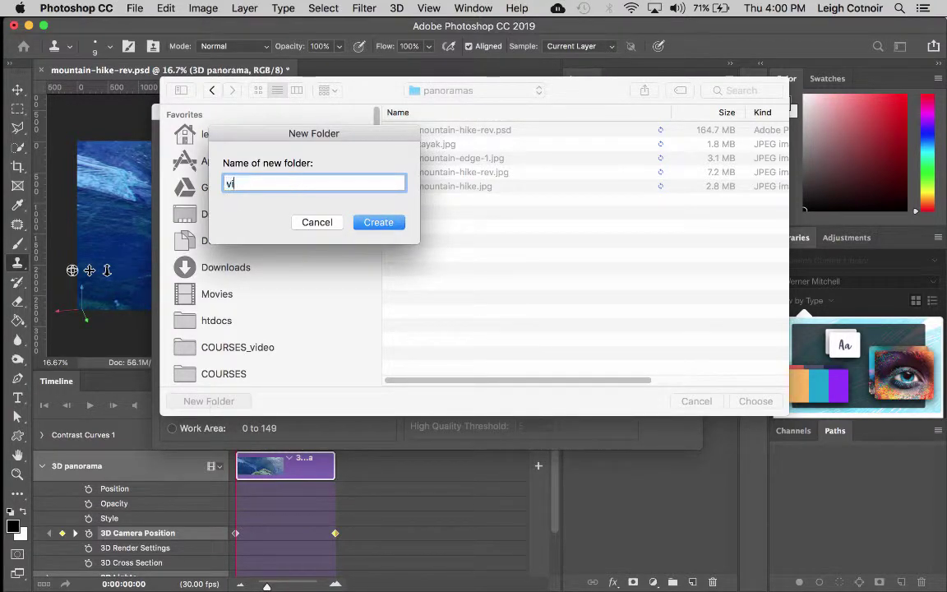
{"action": "type", "text": "deos"}
{"action": "key", "text": "Return"}
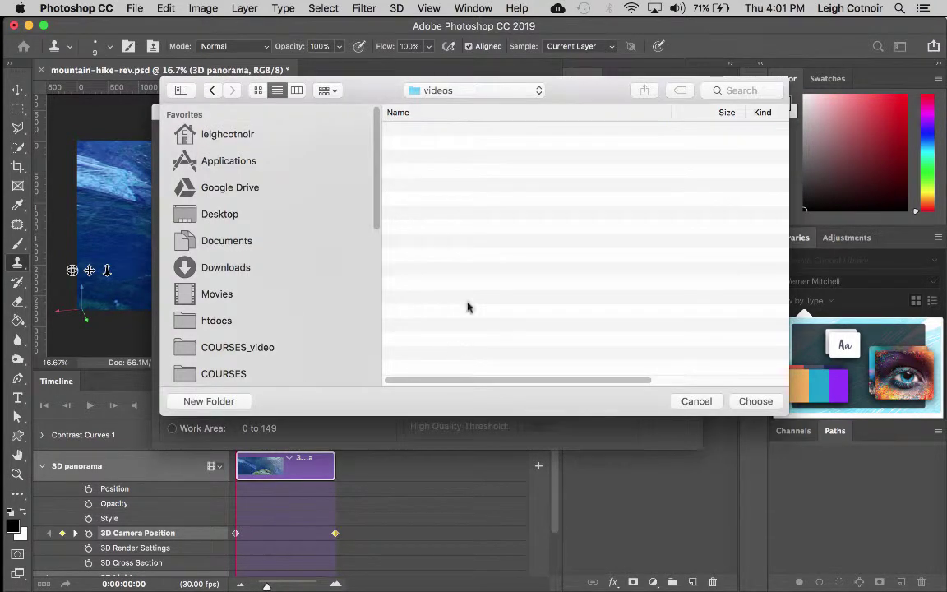
{"action": "left_click", "coordinate": [754, 401]}
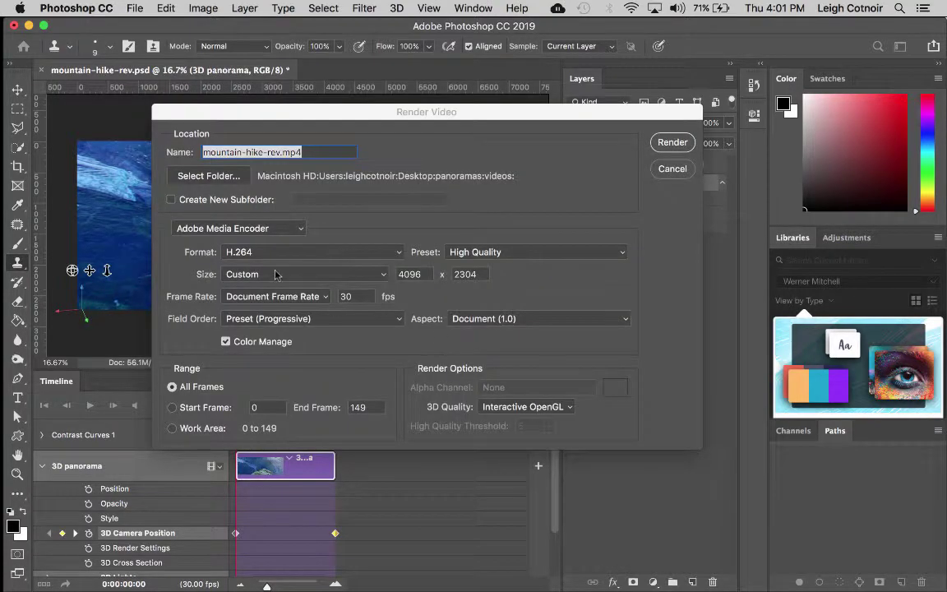
Step: Examine the encoder, format and frame size options available for the video render
{"action": "left_click", "coordinate": [243, 230]}
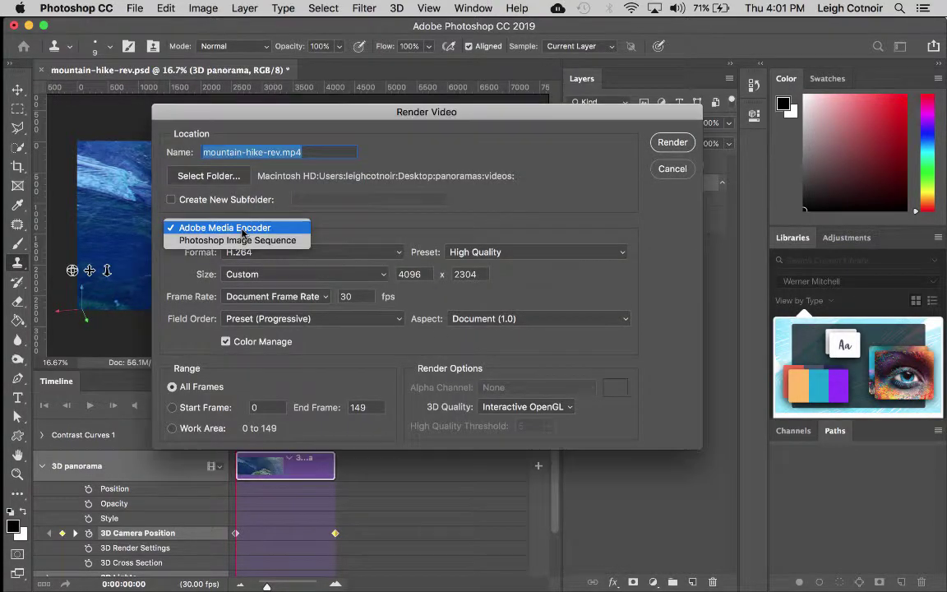
{"action": "left_click", "coordinate": [318, 207]}
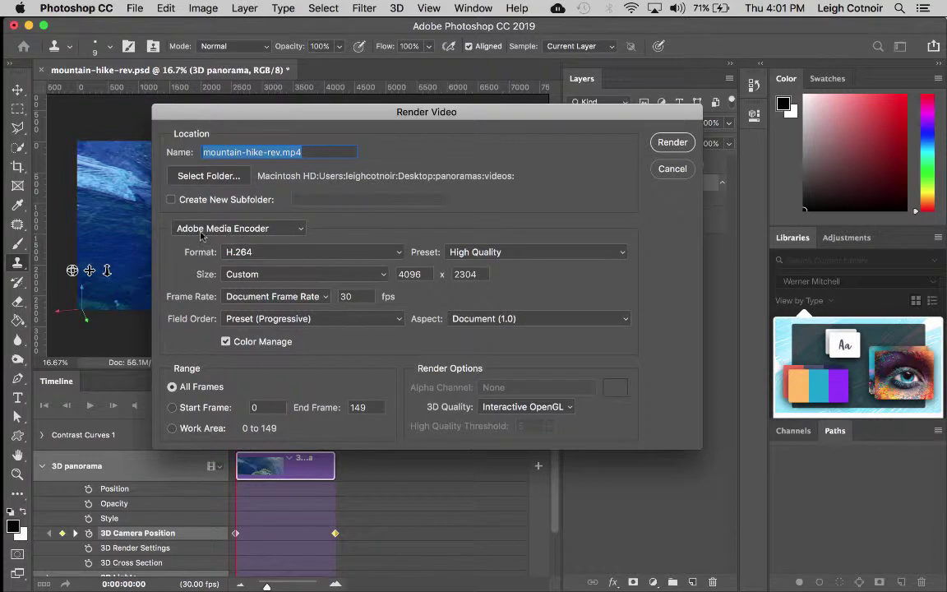
{"action": "left_click", "coordinate": [320, 254]}
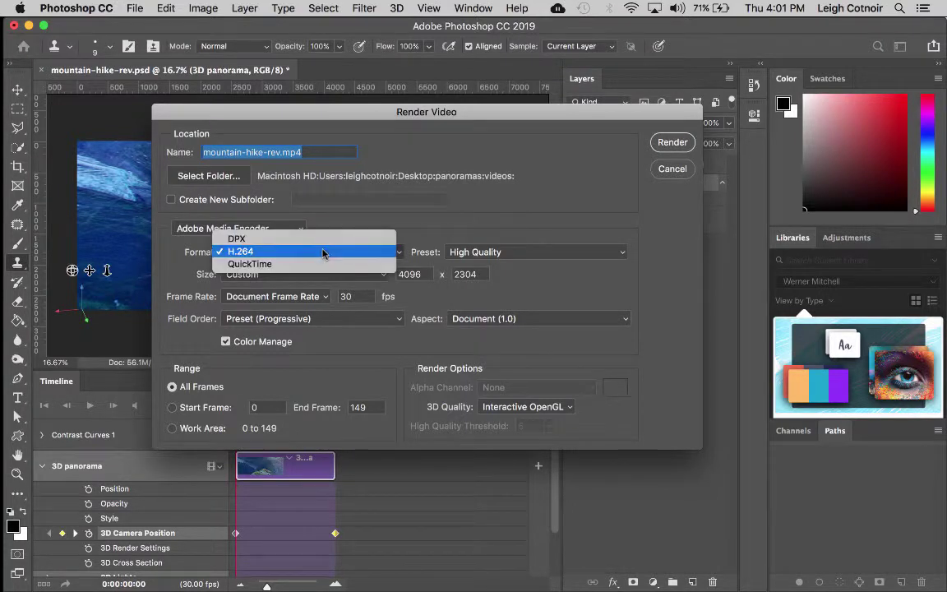
{"action": "left_click", "coordinate": [381, 214]}
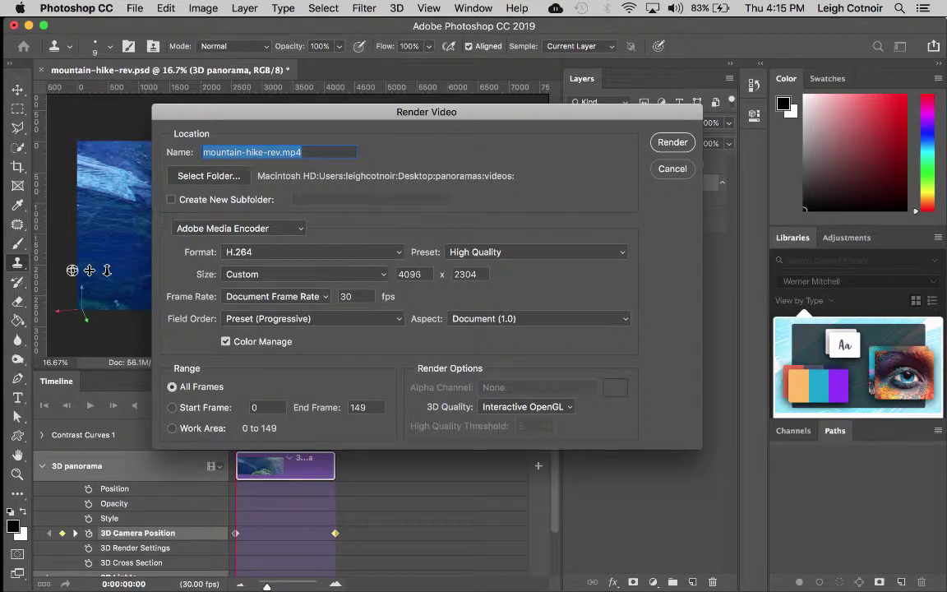
{"action": "key", "text": "Tab"}
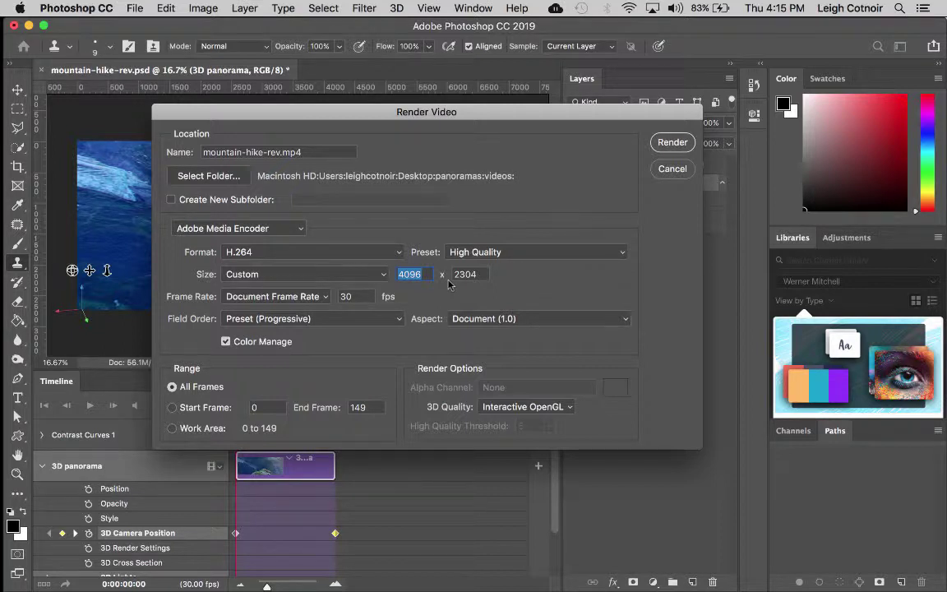
{"action": "left_click", "coordinate": [360, 273]}
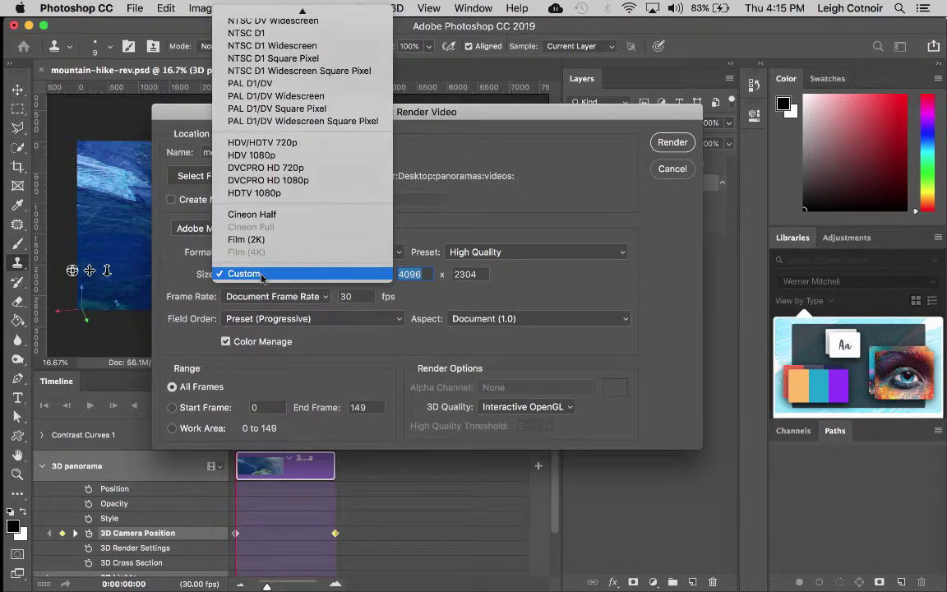
{"action": "left_click", "coordinate": [449, 299]}
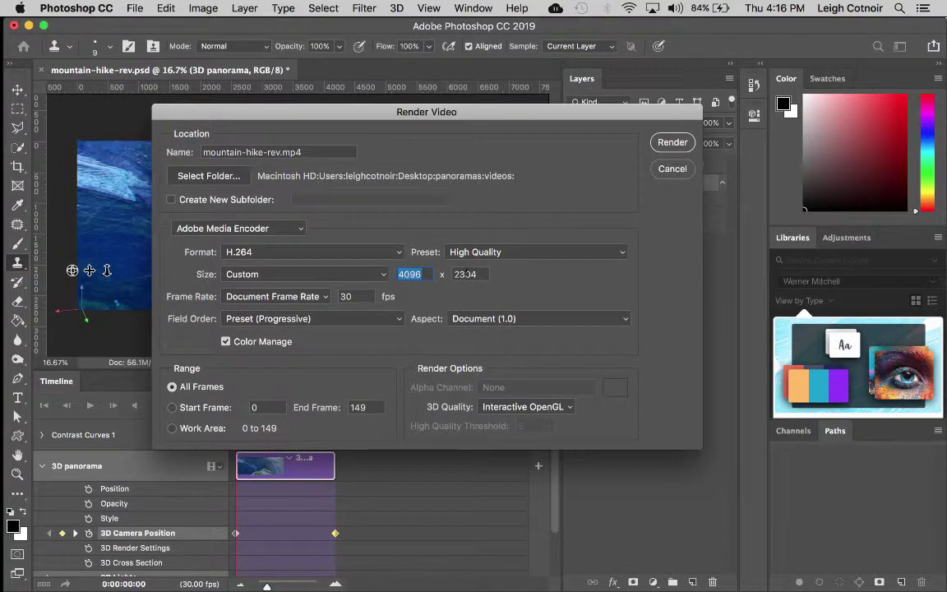
Step: Switch to Google Chrome, search for "aspect ratio calculator" and open the Aspect Ratio Calculator (ARC) result
{"action": "left_click", "coordinate": [31, 207]}
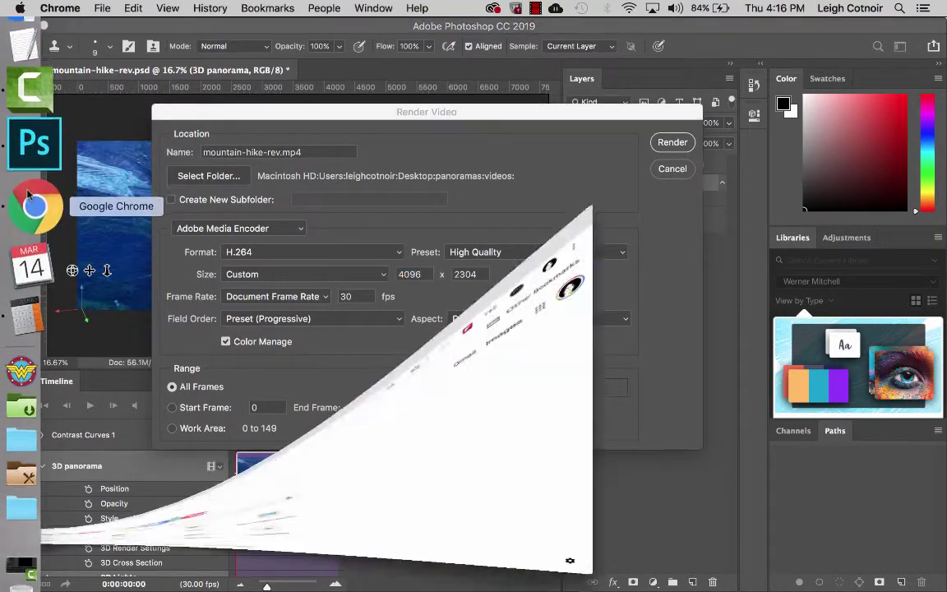
{"action": "left_click", "coordinate": [167, 57]}
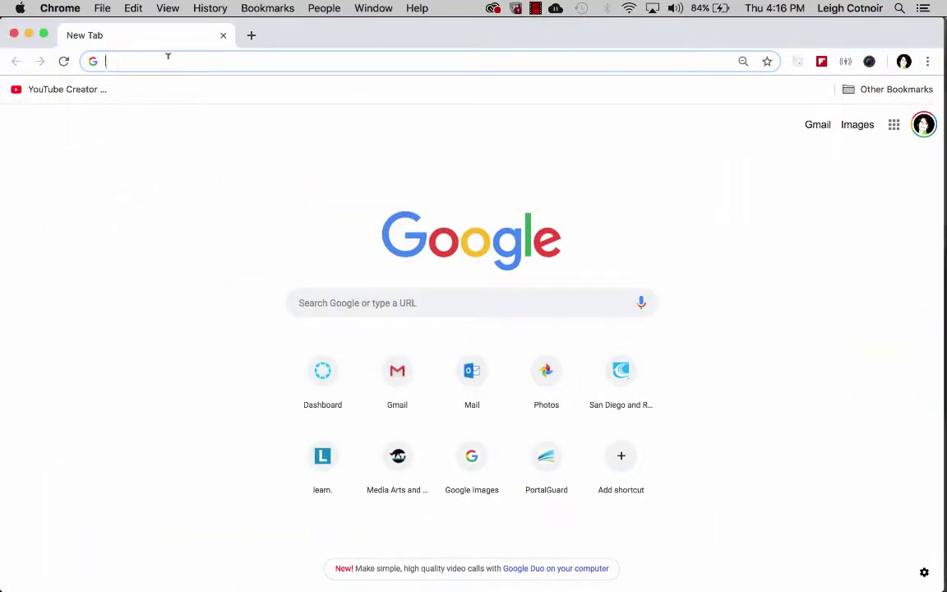
{"action": "type", "text": "aspect"}
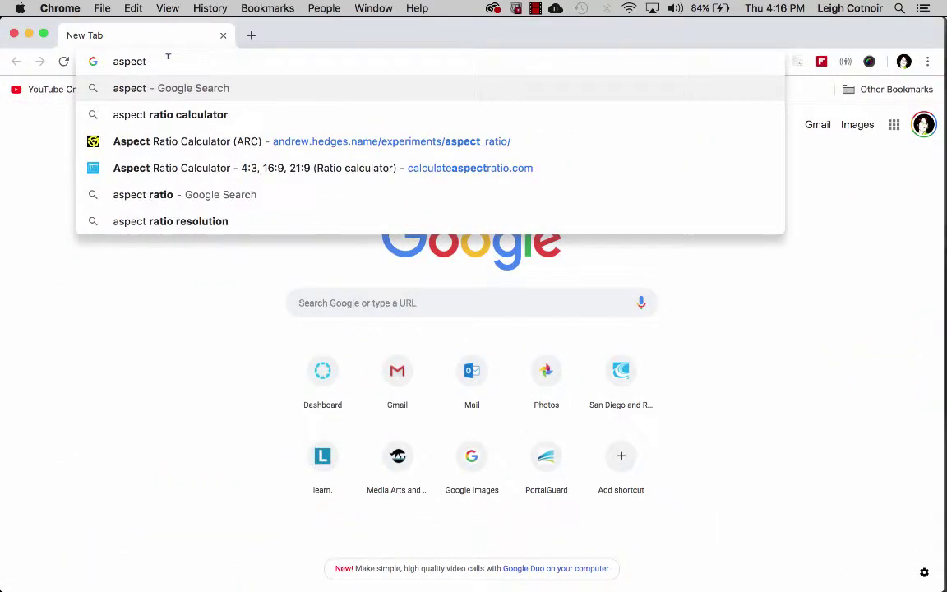
{"action": "left_click", "coordinate": [186, 115]}
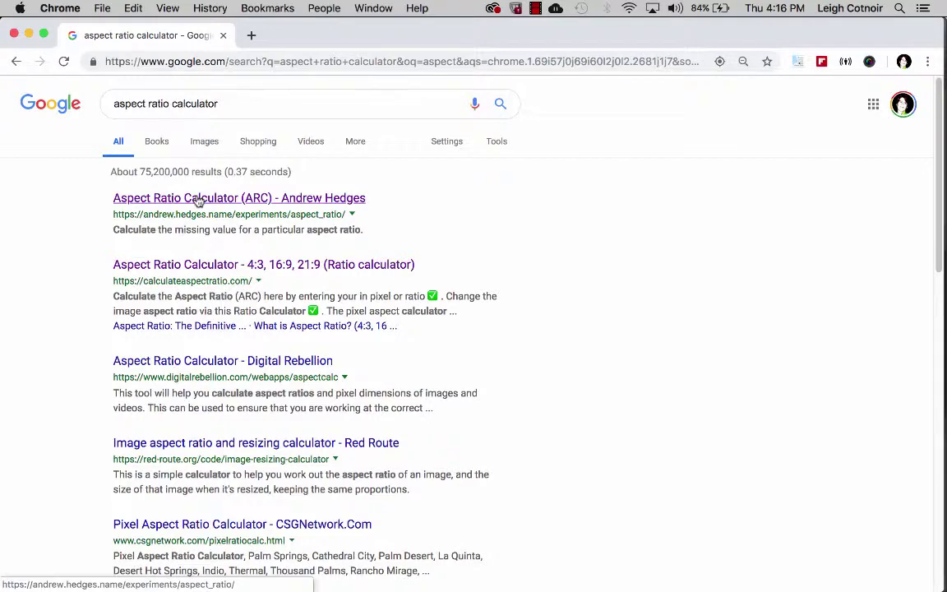
{"action": "left_click", "coordinate": [199, 200]}
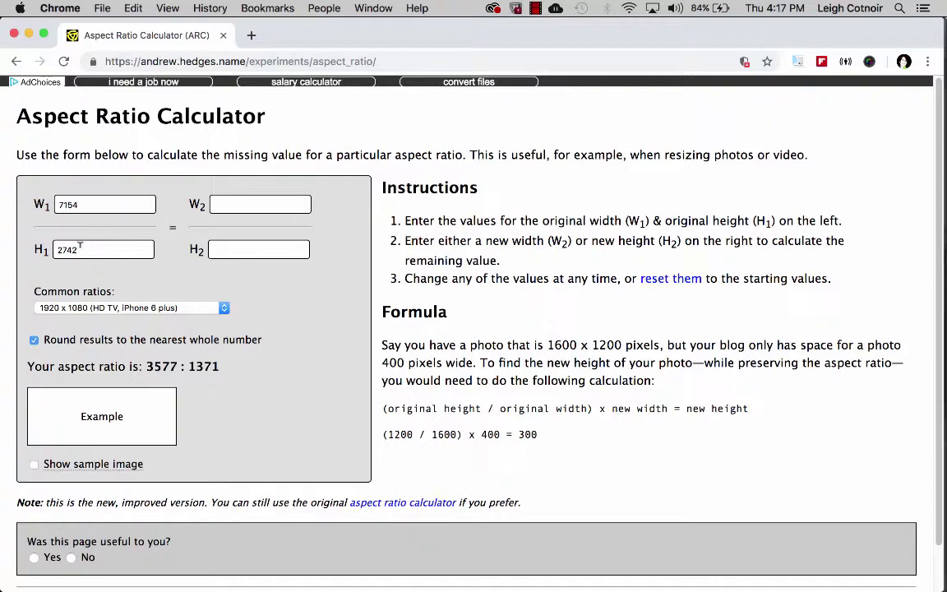
Step: Calculate the proportional height for a new width of 1280 from the original size of 7154 x 2742
{"action": "left_click", "coordinate": [77, 202]}
{"action": "left_click", "coordinate": [74, 249]}
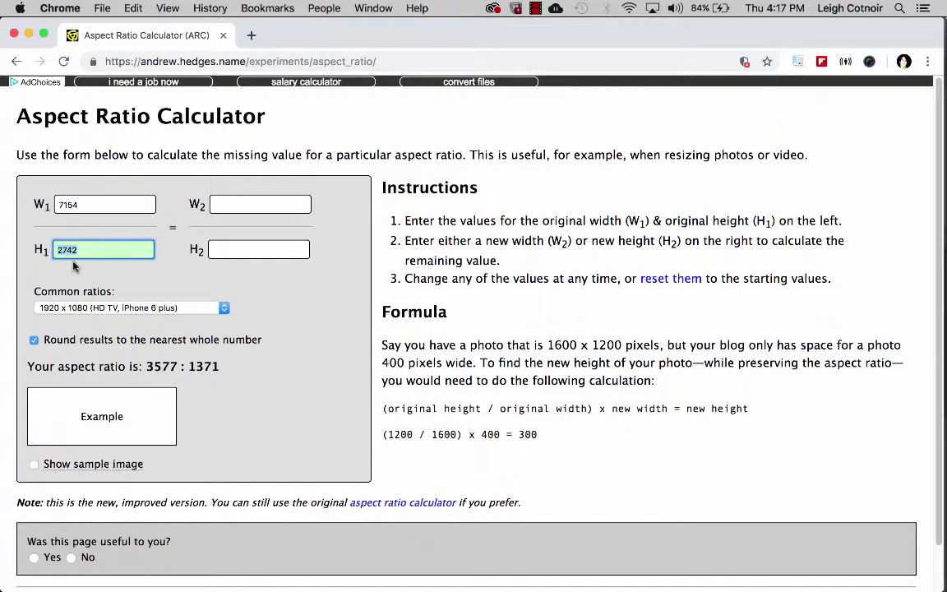
{"action": "mouse_move", "coordinate": [4, 125]}
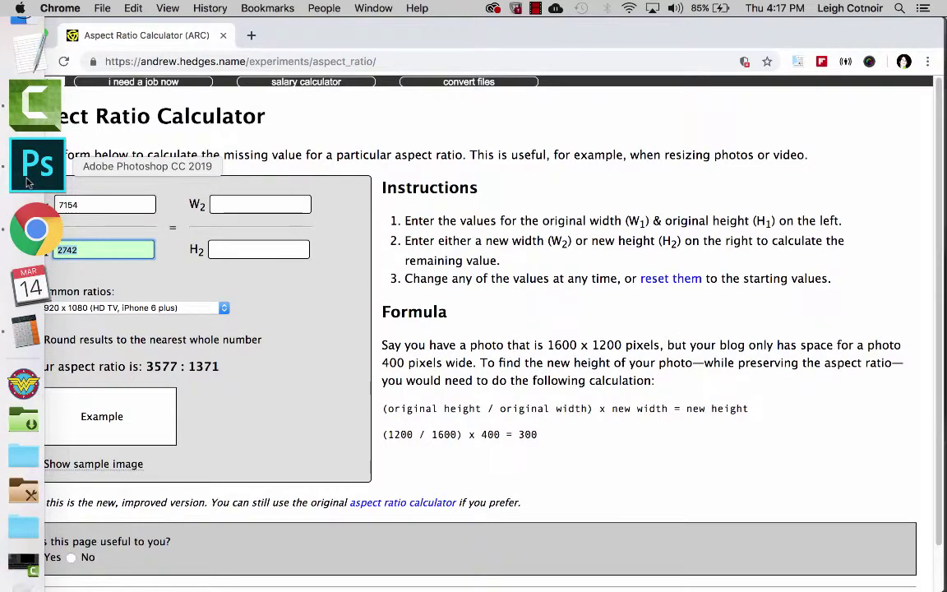
{"action": "left_click", "coordinate": [231, 203]}
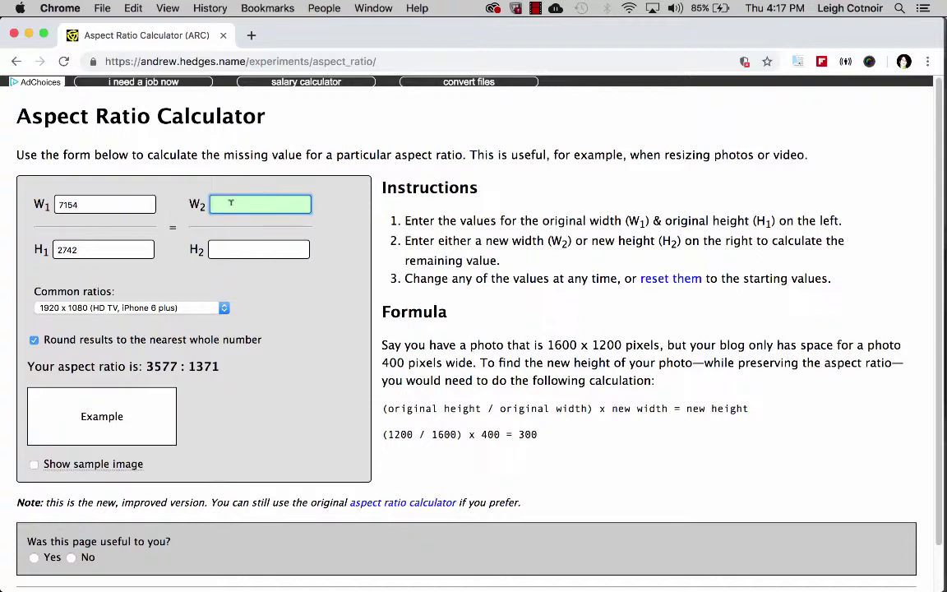
{"action": "type", "text": "1280"}
{"action": "key", "text": "Tab"}
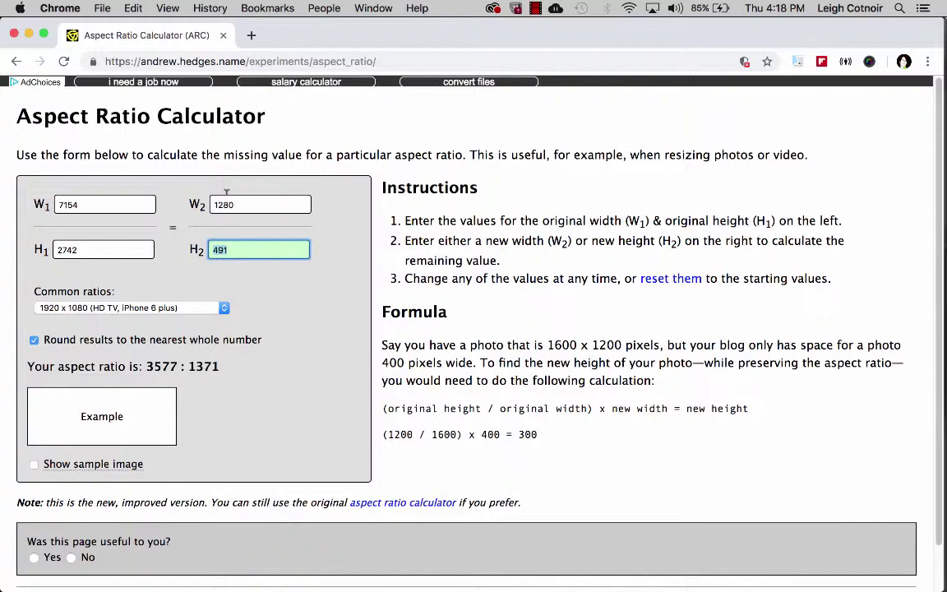
Step: Return from Google Chrome to Photoshop, cancel the video render and check the document's pixel dimensions in Image Size without changing them
{"action": "left_click", "coordinate": [33, 158]}
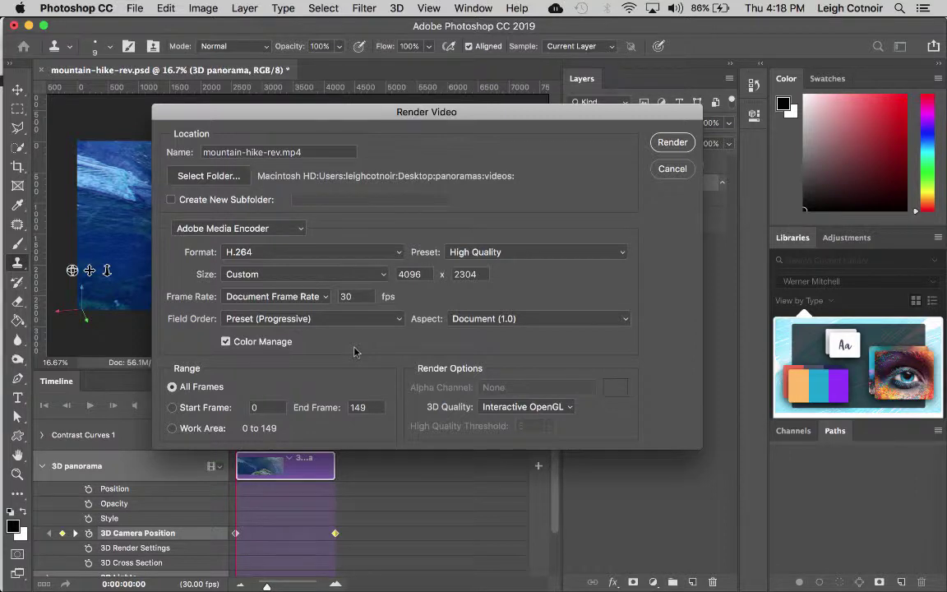
{"action": "left_click", "coordinate": [38, 210]}
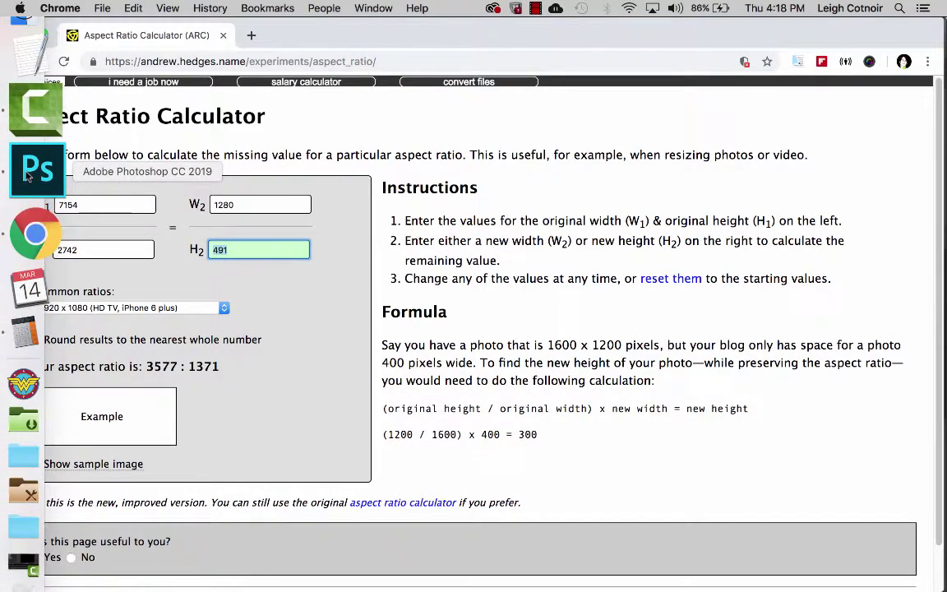
{"action": "left_click", "coordinate": [28, 176]}
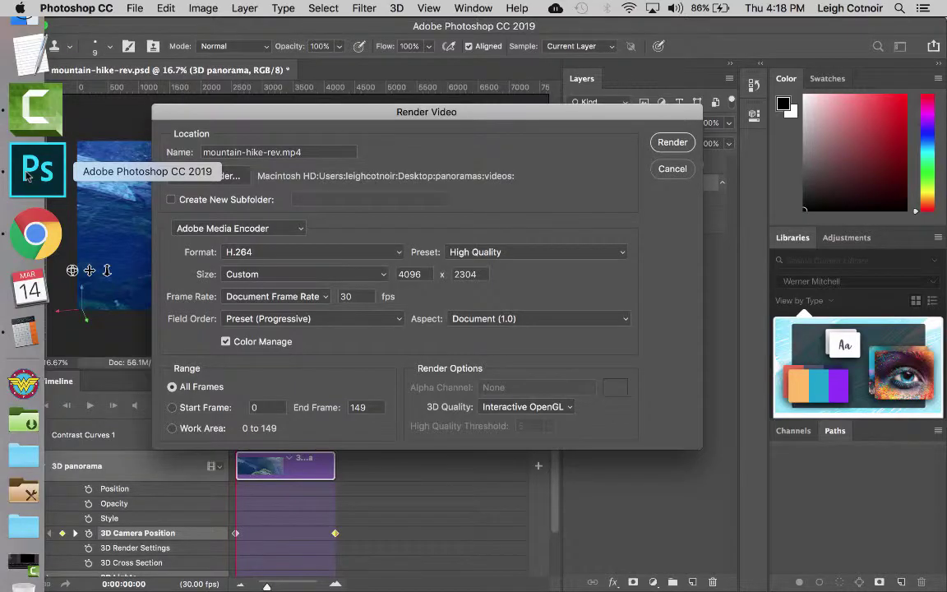
{"action": "left_click", "coordinate": [672, 169]}
{"action": "left_click", "coordinate": [200, 10]}
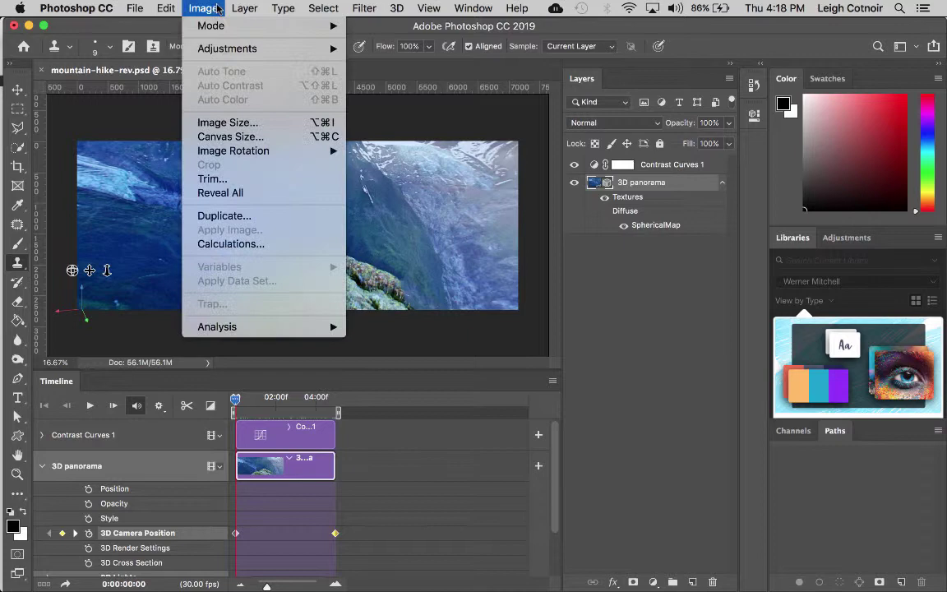
{"action": "left_click", "coordinate": [227, 122]}
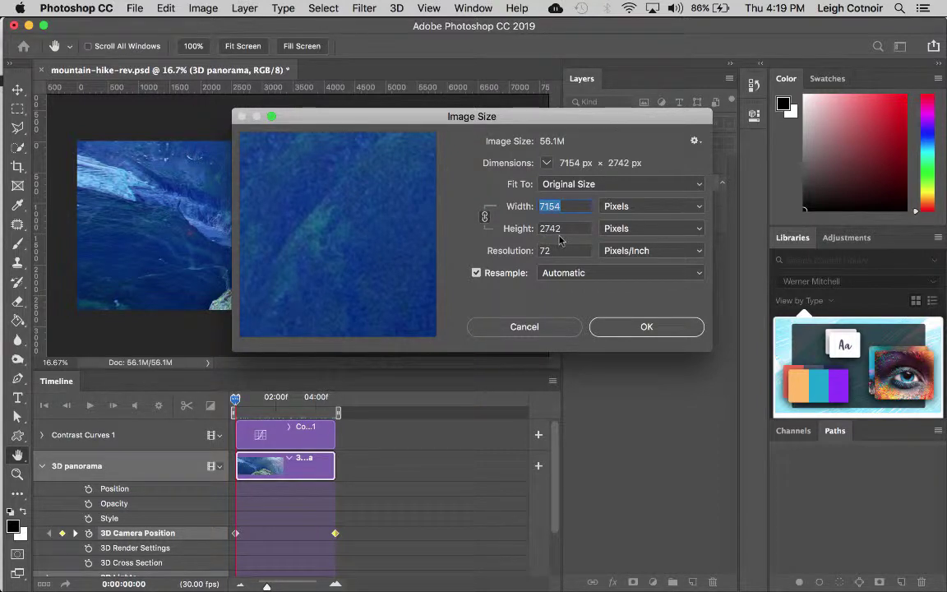
{"action": "left_click", "coordinate": [522, 326]}
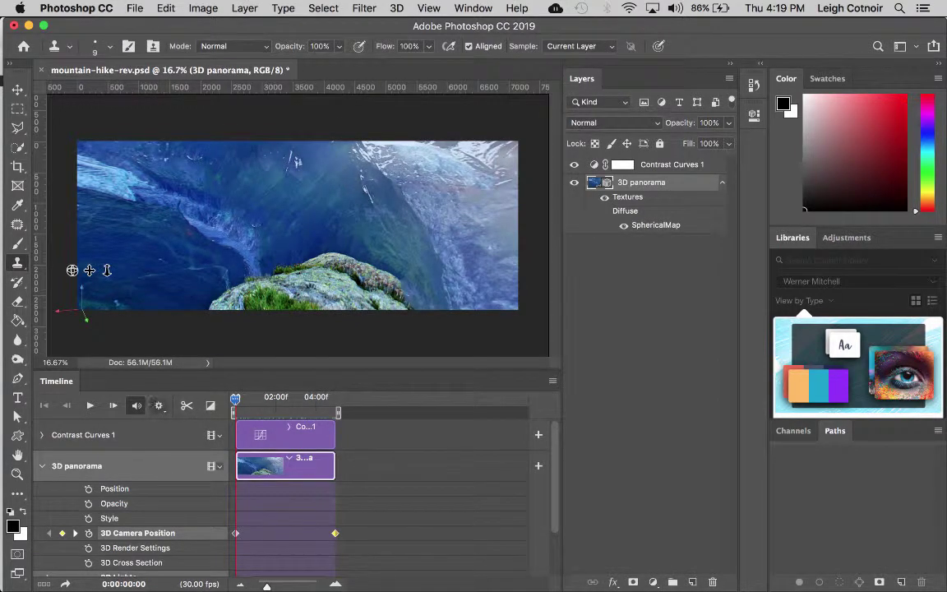
Step: Switch to Google Chrome and review the new width and height in the aspect ratio calculator
{"action": "mouse_move", "coordinate": [3, 263]}
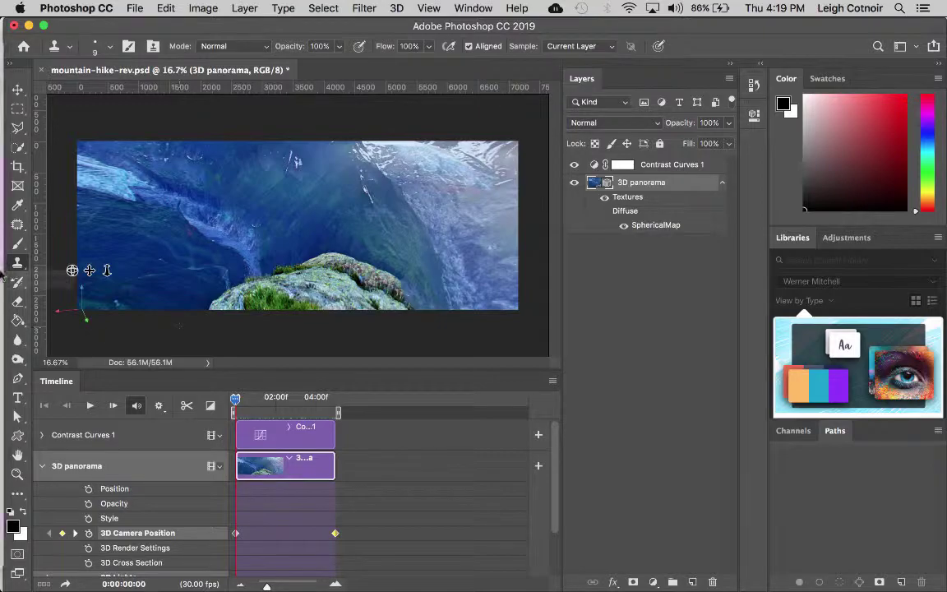
{"action": "left_click", "coordinate": [38, 213]}
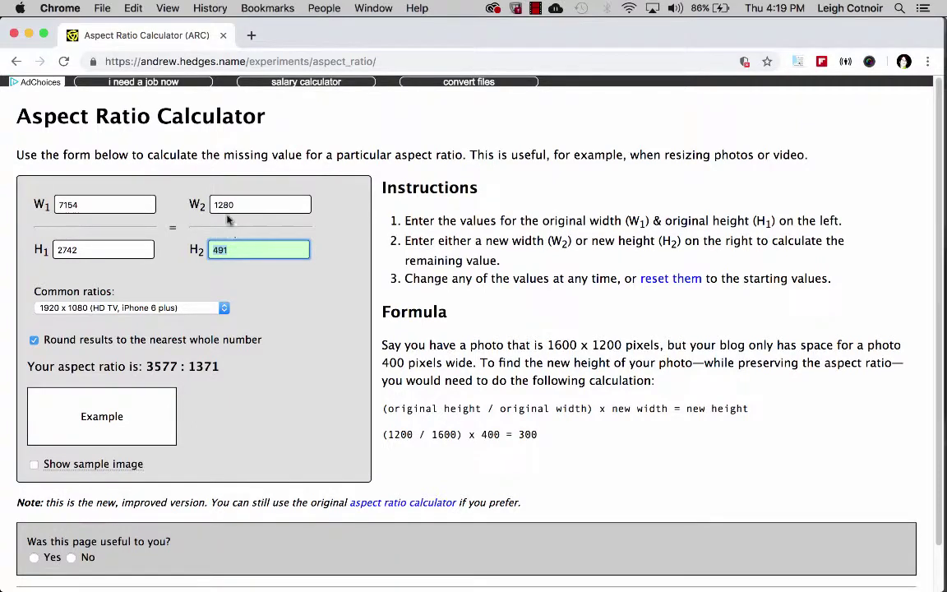
{"action": "left_click", "coordinate": [234, 249]}
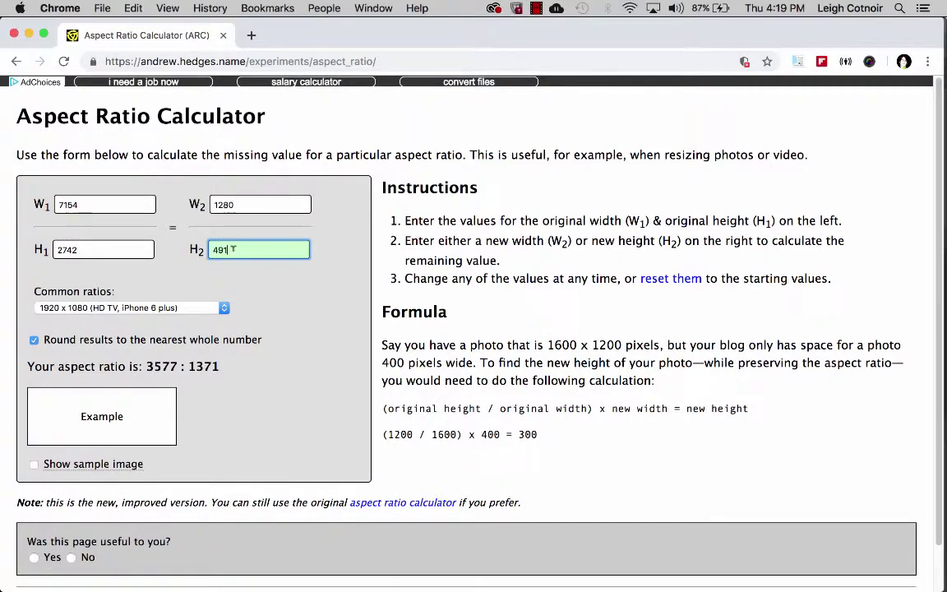
{"action": "left_click", "coordinate": [239, 205]}
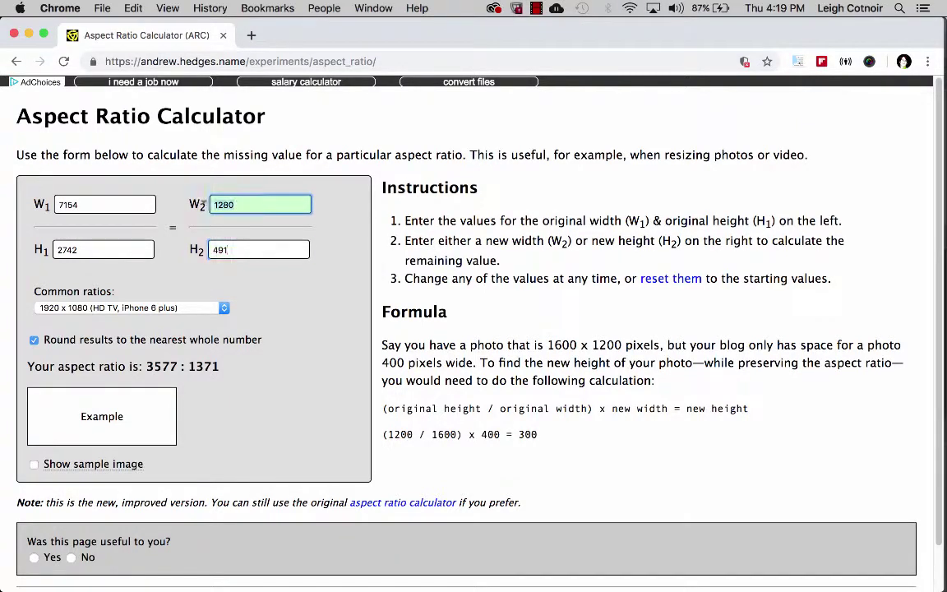
Step: Switch to Photoshop, start Render Video again and set its location to the videos folder inside panoramas on the Desktop
{"action": "mouse_move", "coordinate": [33, 164]}
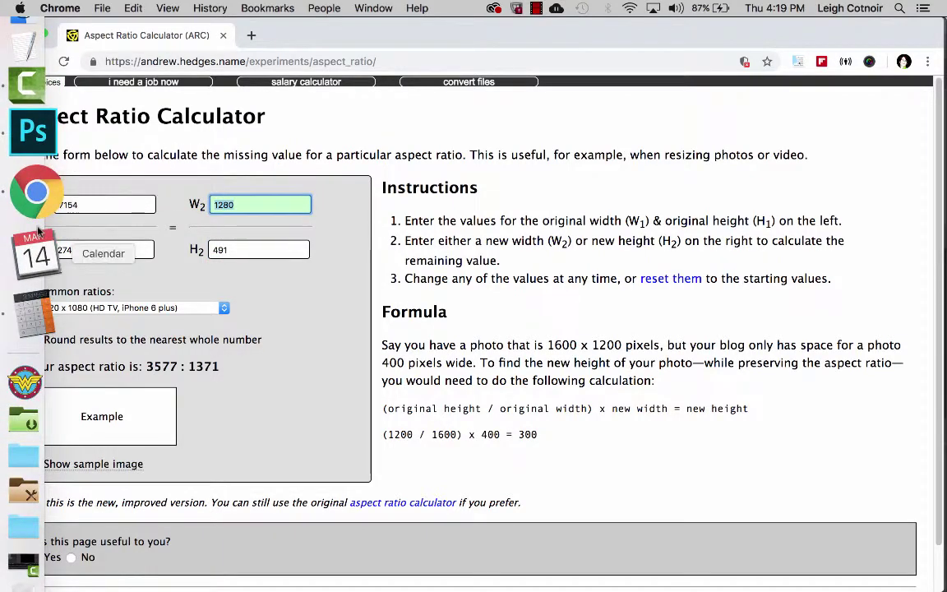
{"action": "left_click", "coordinate": [34, 168]}
{"action": "left_click", "coordinate": [131, 8]}
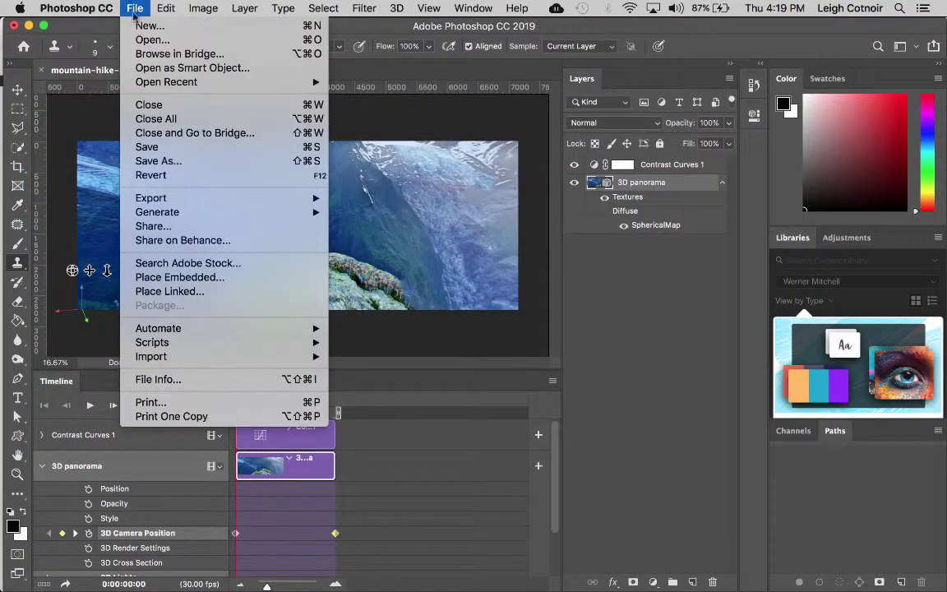
{"action": "mouse_move", "coordinate": [158, 198]}
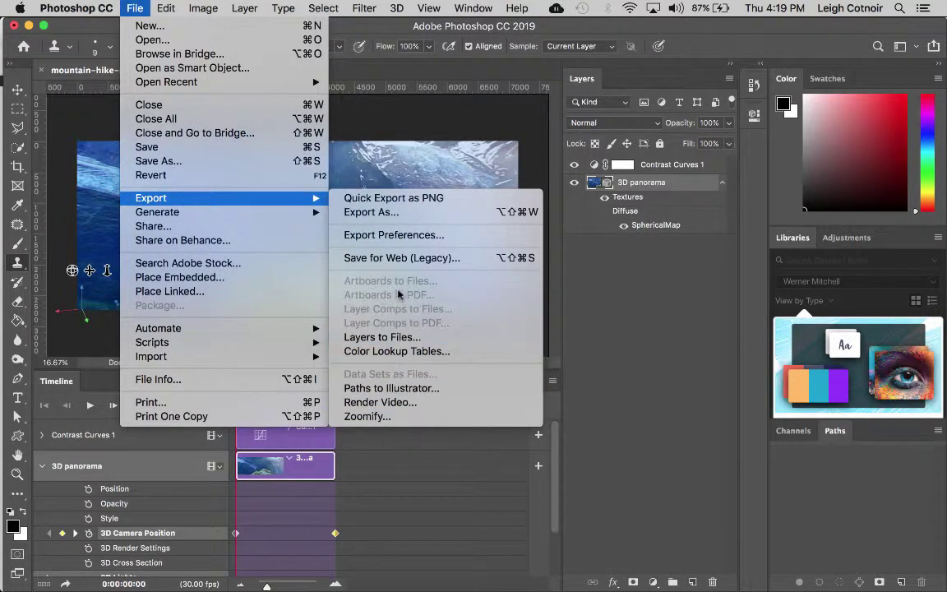
{"action": "left_click", "coordinate": [383, 403]}
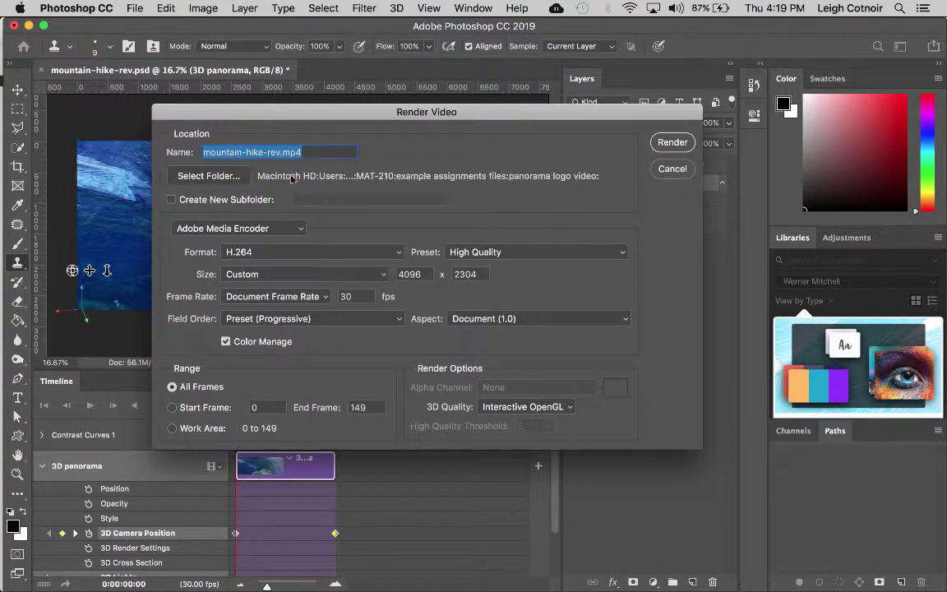
{"action": "left_click", "coordinate": [204, 169]}
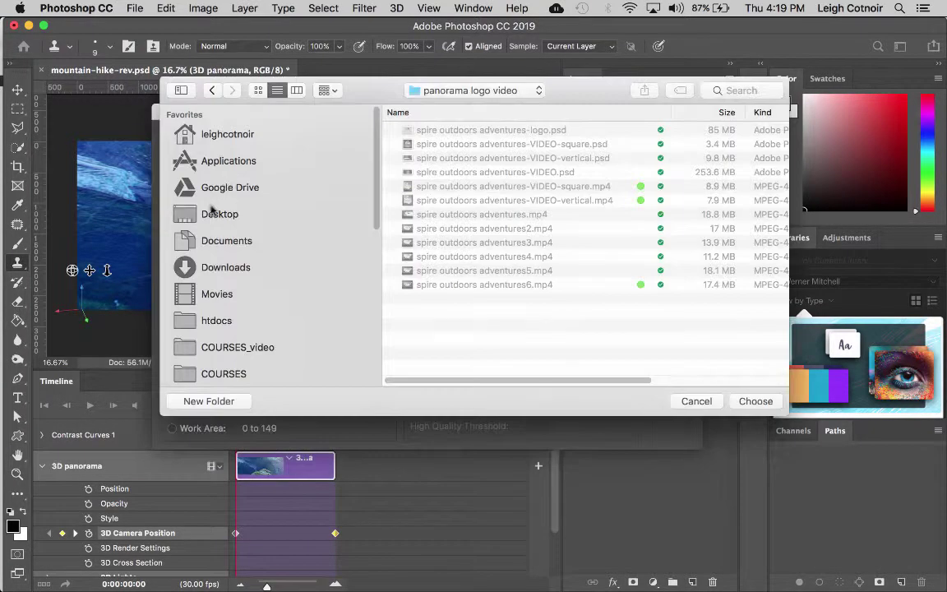
{"action": "left_click", "coordinate": [206, 212]}
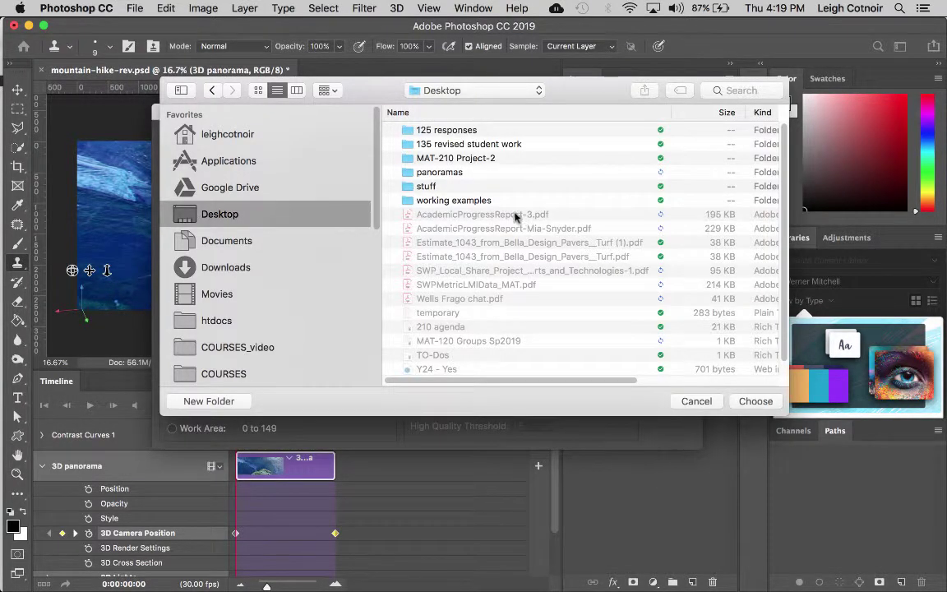
{"action": "double_click", "coordinate": [439, 172]}
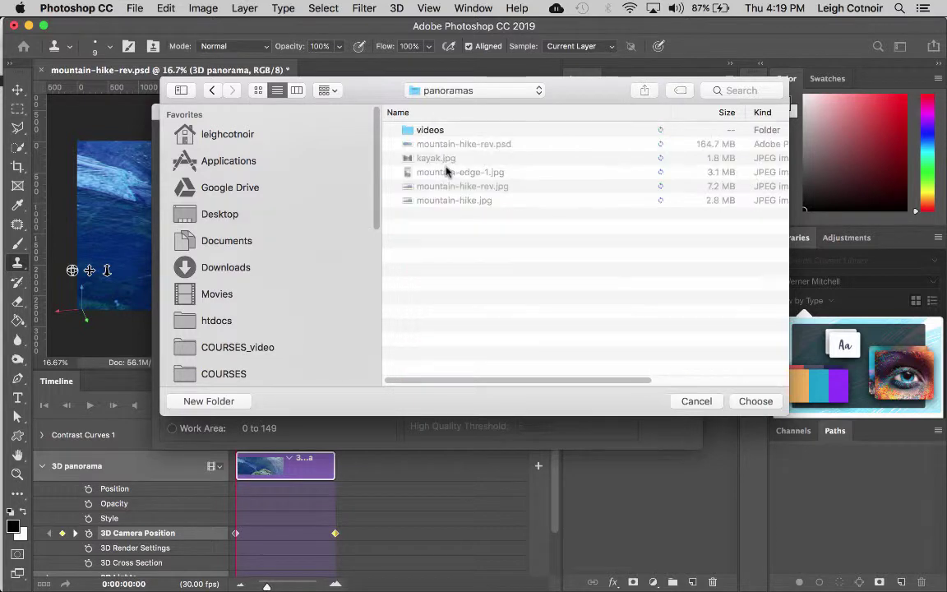
{"action": "double_click", "coordinate": [421, 129]}
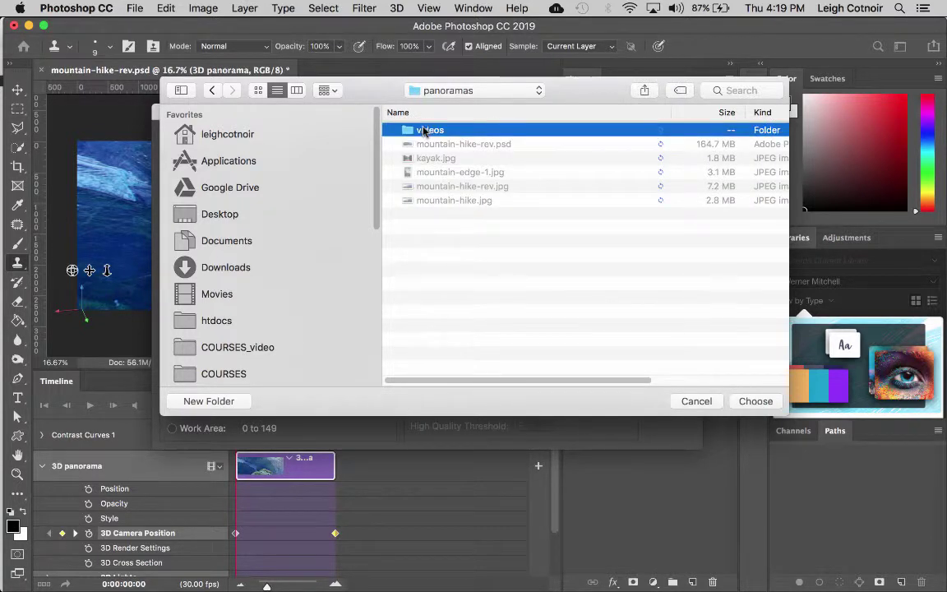
{"action": "left_click", "coordinate": [754, 402]}
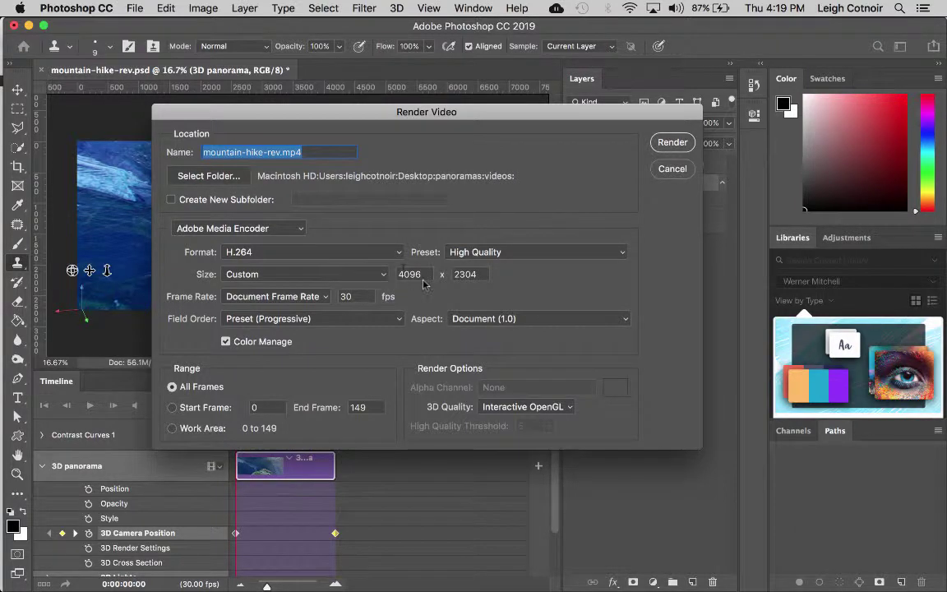
Step: Set the custom frame size of the video render to 1280 x 491
{"action": "key", "text": "Tab"}
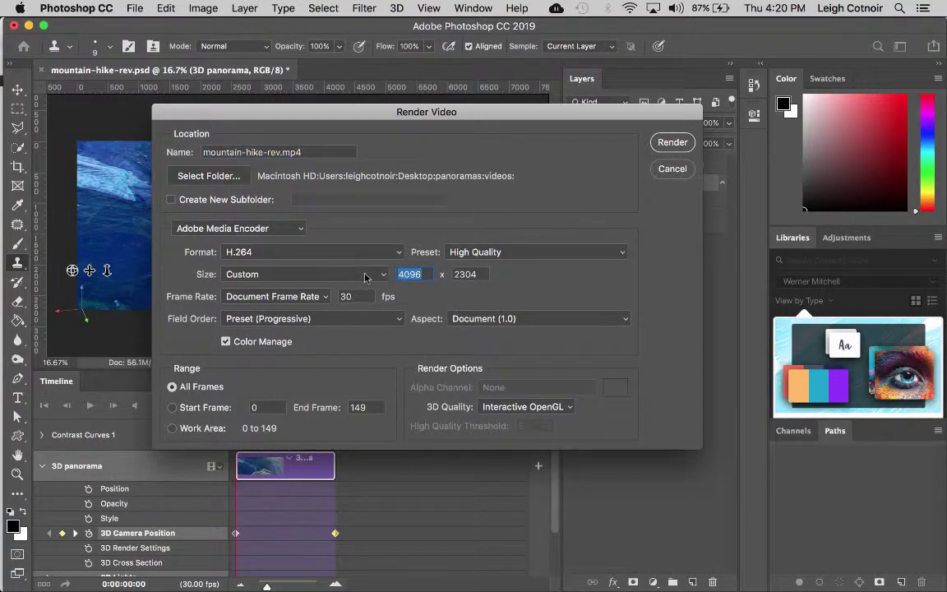
{"action": "type", "text": "1280"}
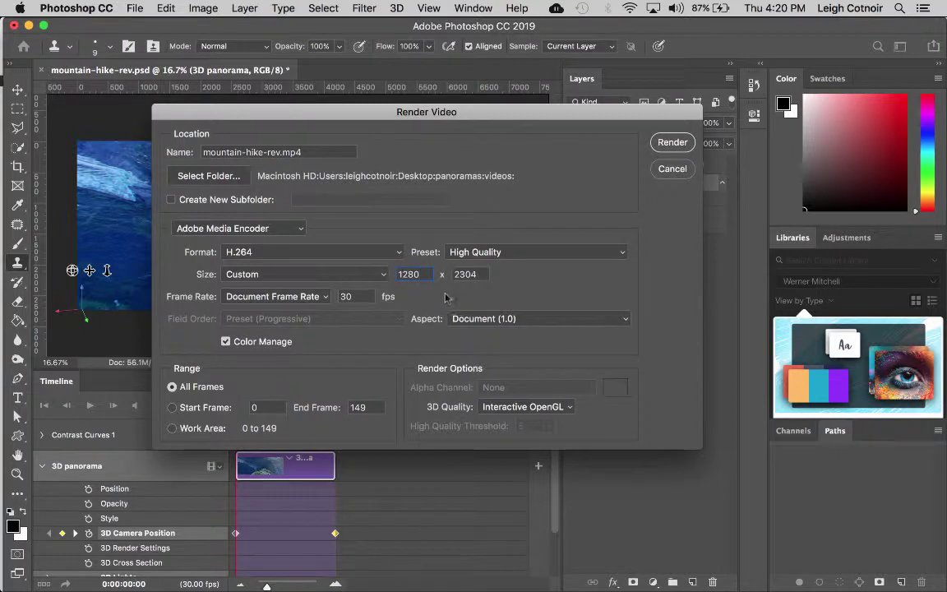
{"action": "key", "text": "Tab"}
{"action": "type", "text": "491"}
Step: Recheck the size in Google Chrome's aspect ratio calculator, and render the mountain-hike-rev.mp4 video from Photoshop
{"action": "mouse_move", "coordinate": [25, 169]}
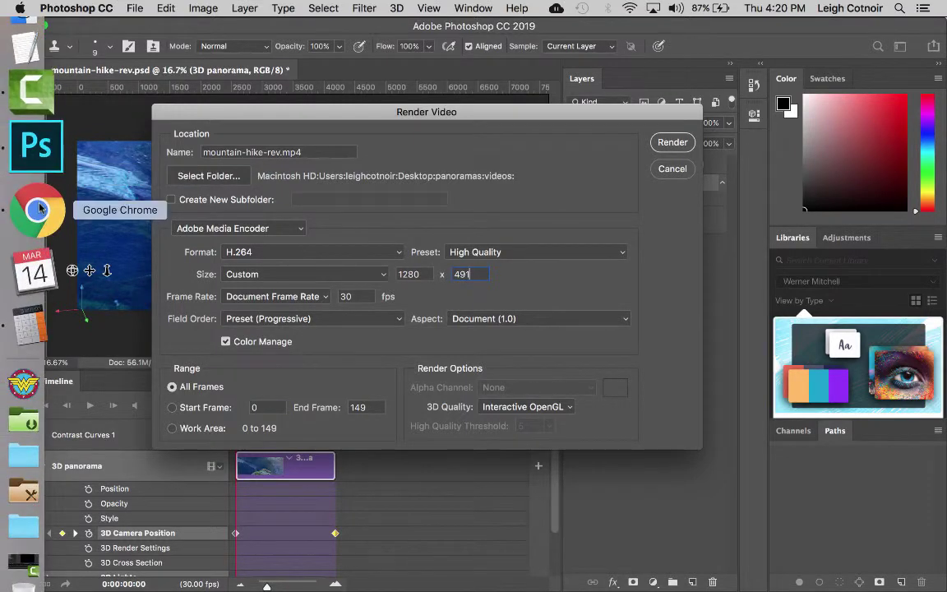
{"action": "left_click", "coordinate": [39, 210]}
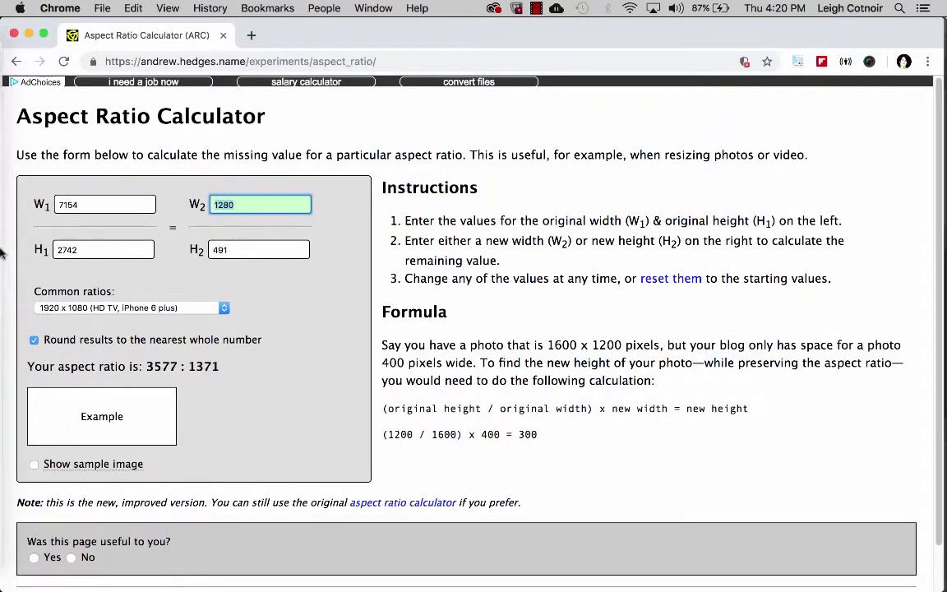
{"action": "left_click", "coordinate": [34, 164]}
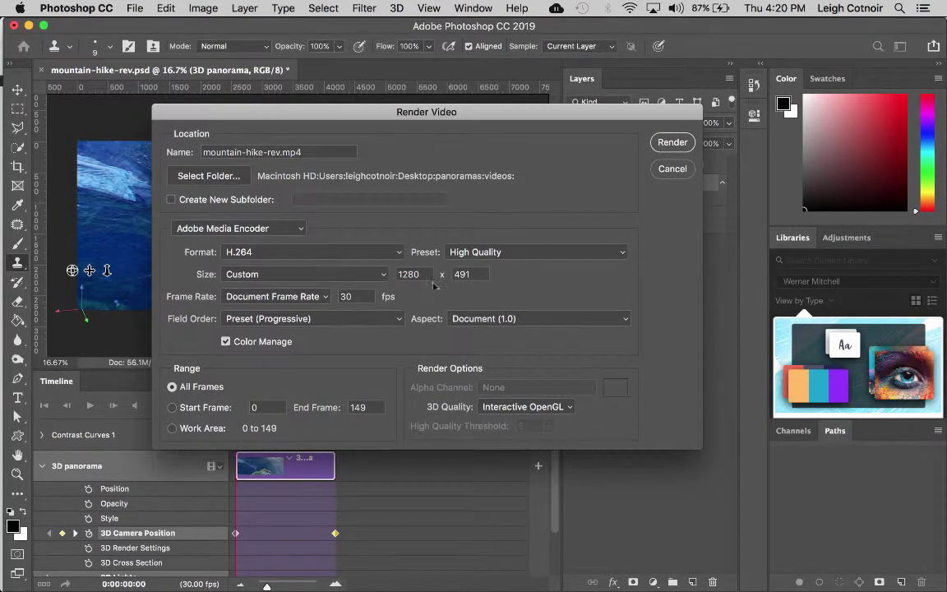
{"action": "left_click", "coordinate": [671, 142]}
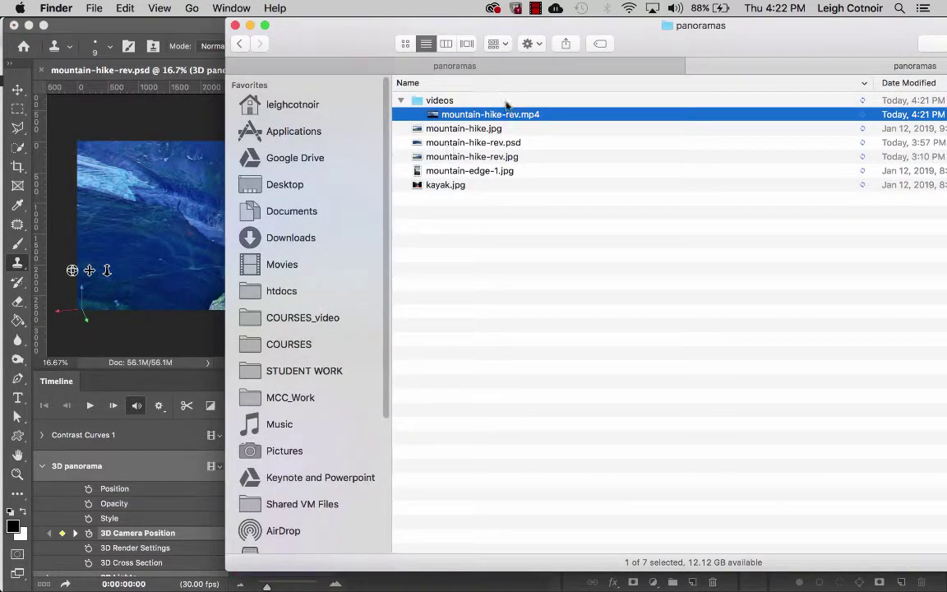
Step: Play the rendered mountain-hike-rev.mp4 from the videos folder in QuickTime Player and close it
{"action": "double_click", "coordinate": [435, 117]}
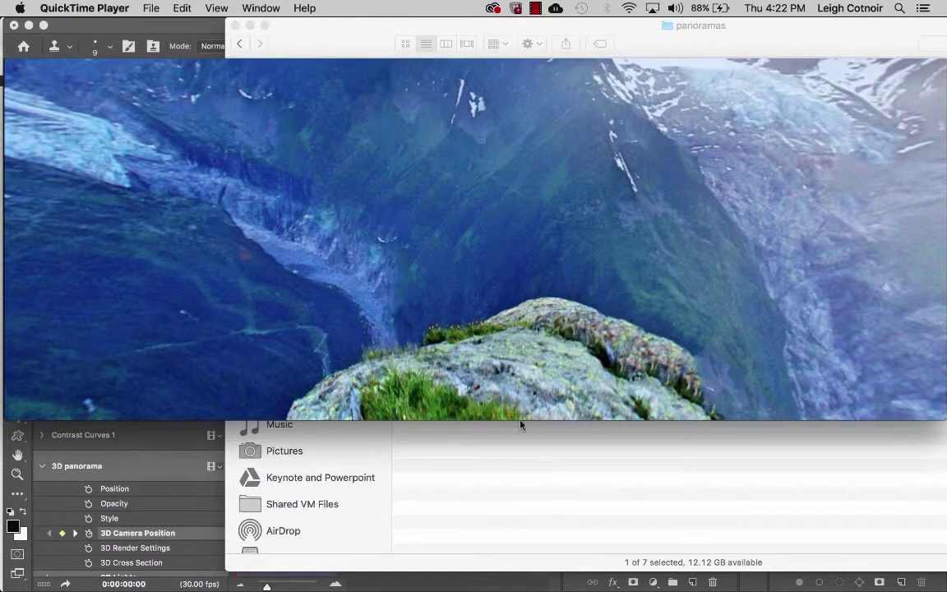
{"action": "mouse_move", "coordinate": [477, 343]}
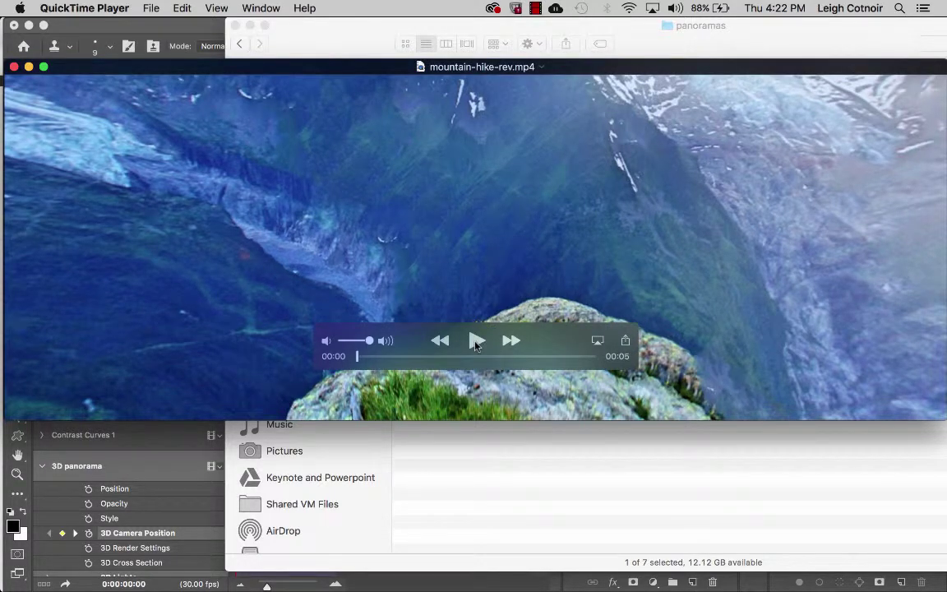
{"action": "left_click", "coordinate": [477, 342]}
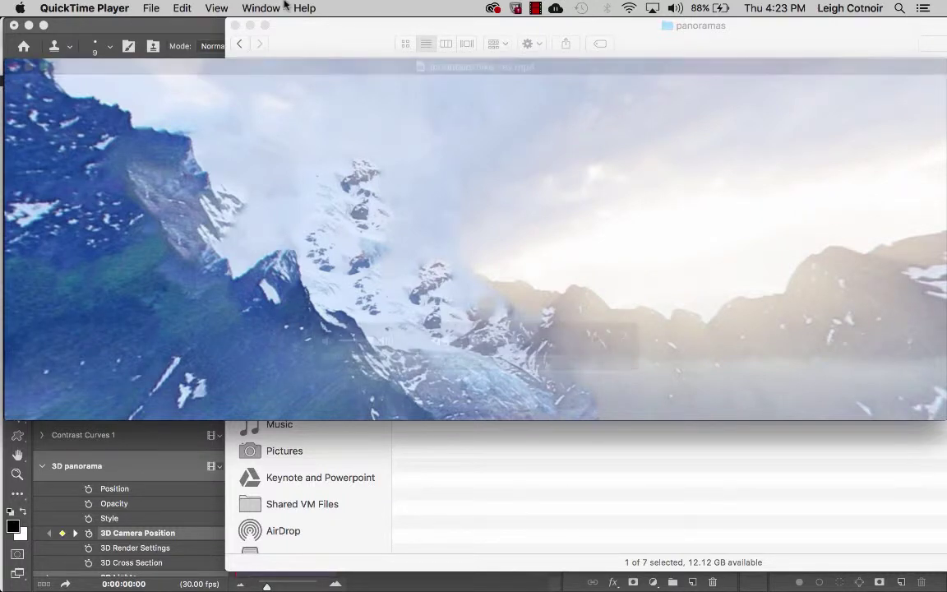
{"action": "mouse_move", "coordinate": [14, 64]}
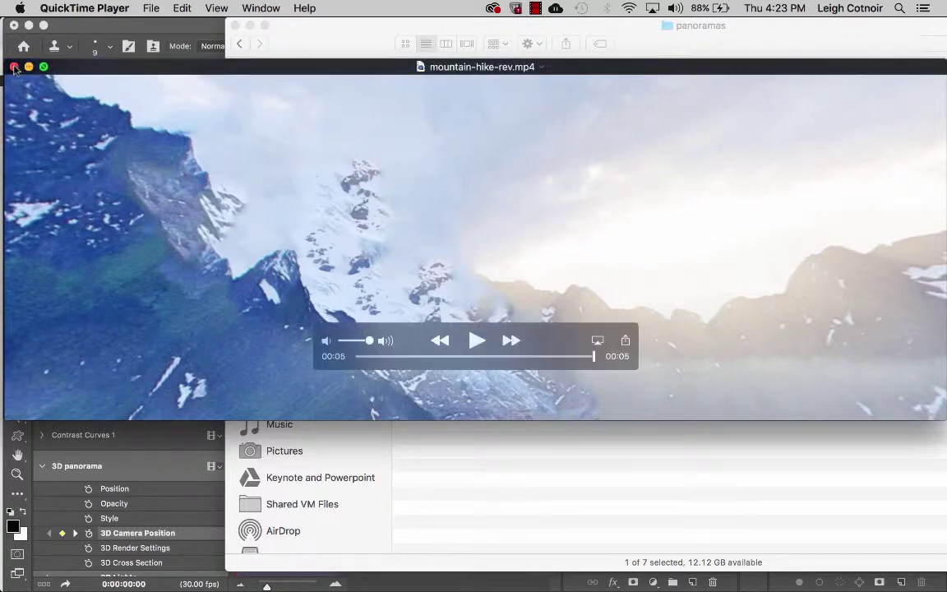
{"action": "left_click", "coordinate": [13, 67]}
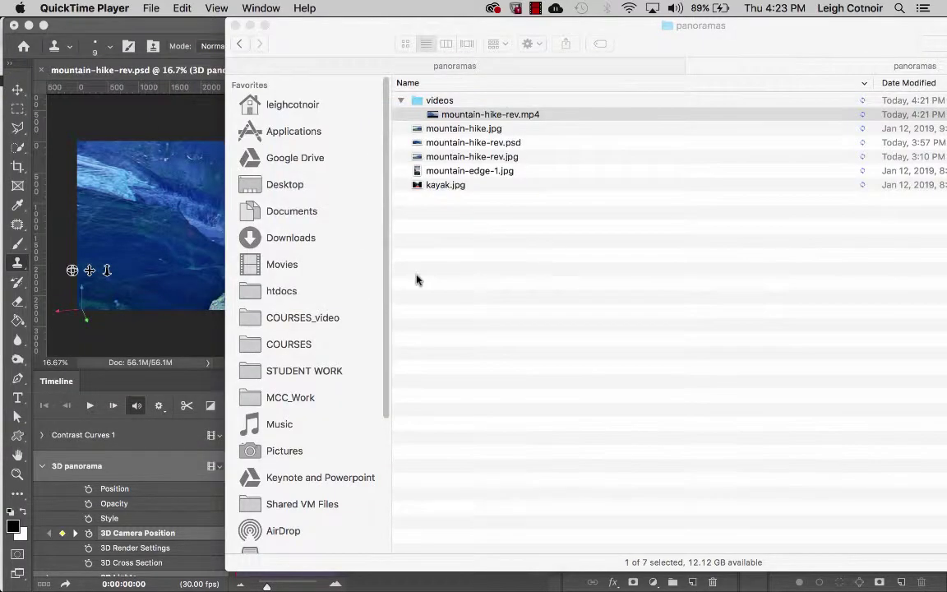
Step: Switch to Photoshop and move the last 3D Camera Position keyframe earlier, to just before the 04:00f mark
{"action": "left_click", "coordinate": [159, 334]}
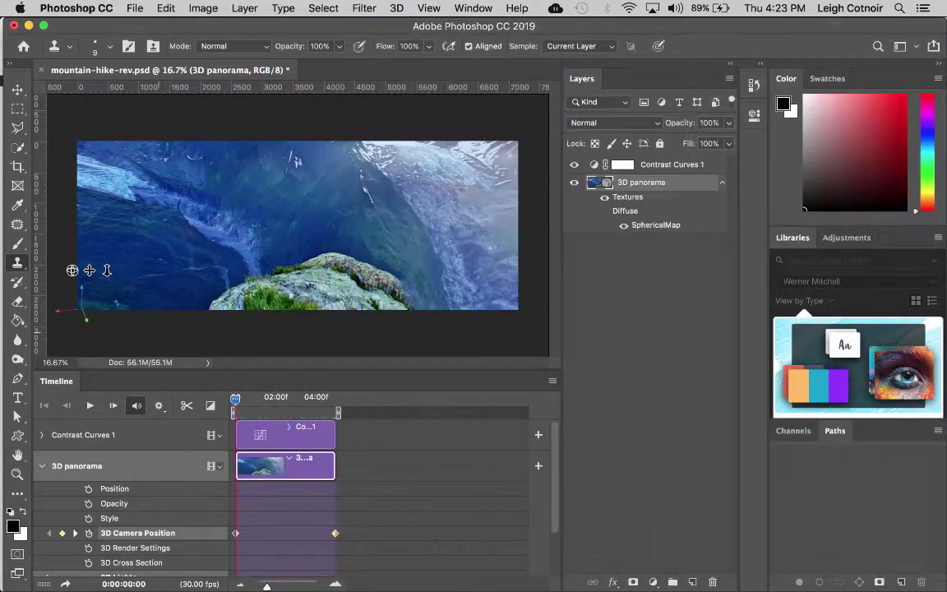
{"action": "key", "text": "t"}
{"action": "left_click", "coordinate": [335, 535]}
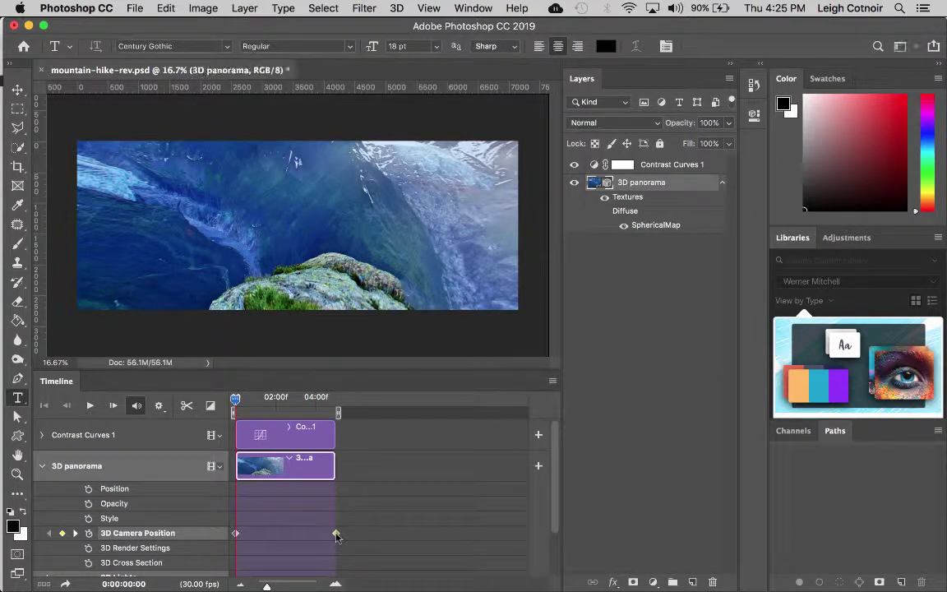
{"action": "left_click_drag", "start_coordinate": [336, 534], "coordinate": [304, 534]}
{"action": "left_click", "coordinate": [253, 401]}
{"action": "left_click_drag", "start_coordinate": [263, 407], "coordinate": [338, 422]}
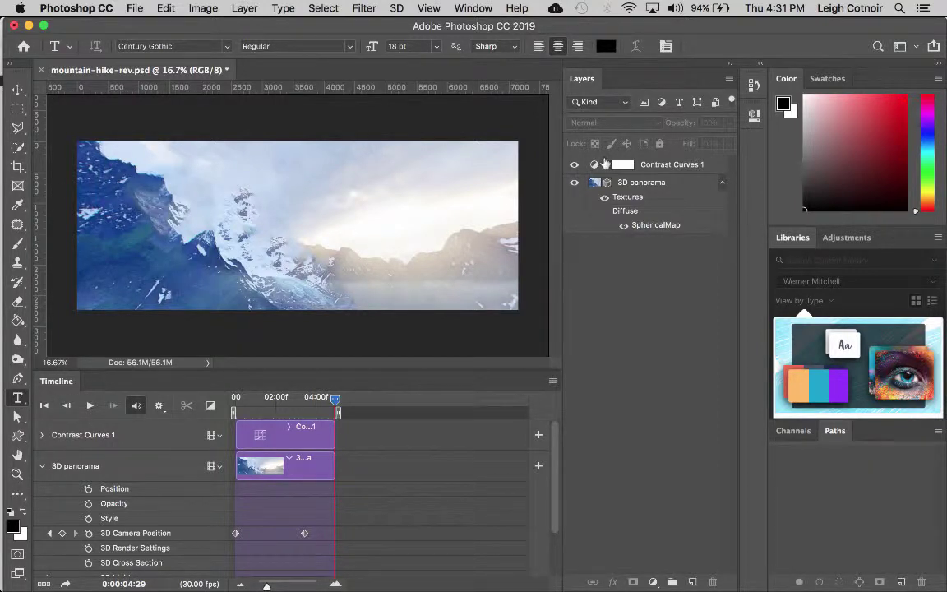
{"action": "left_click", "coordinate": [316, 179]}
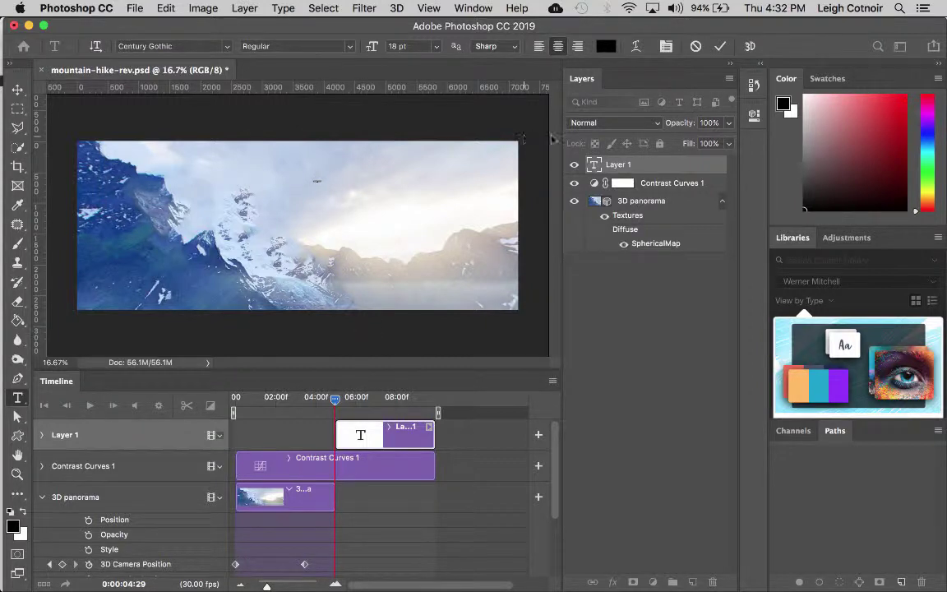
{"action": "left_click", "coordinate": [754, 85]}
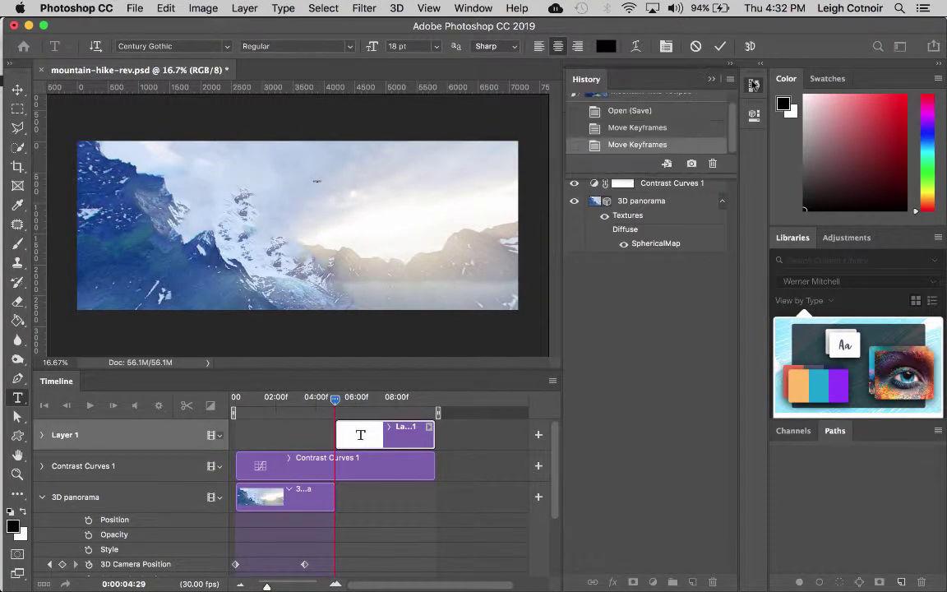
{"action": "left_click", "coordinate": [662, 128]}
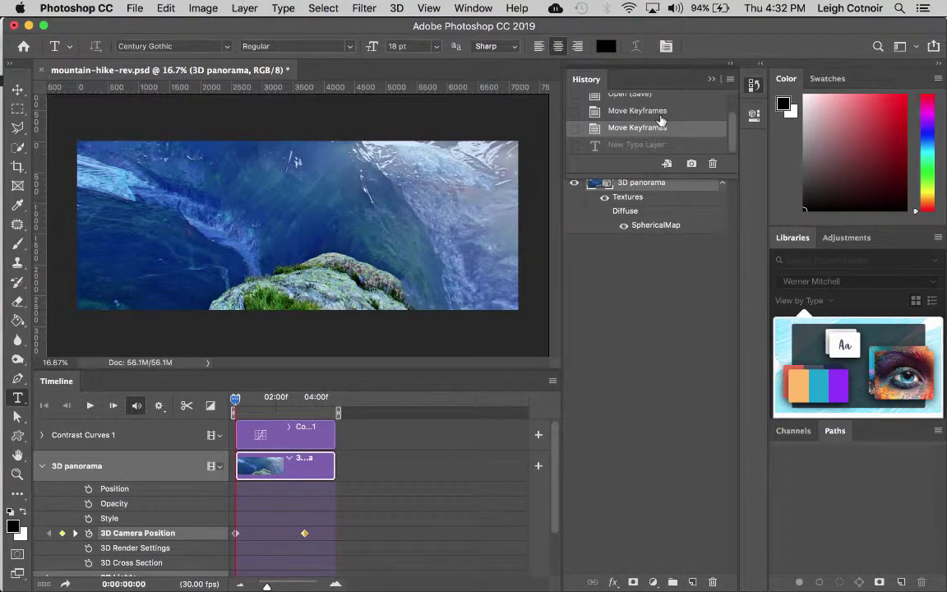
{"action": "left_click", "coordinate": [713, 80]}
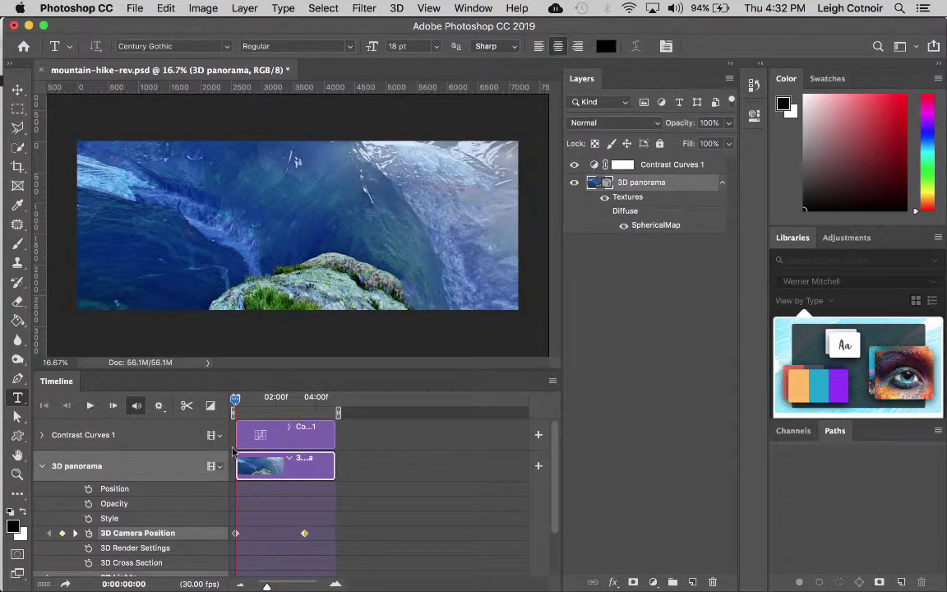
Step: Add the text "Logo Goes Here" in 300 pt Century Gothic over the sky, with its clip starting at 0:00:02:26
{"action": "left_click_drag", "start_coordinate": [236, 400], "coordinate": [296, 402]}
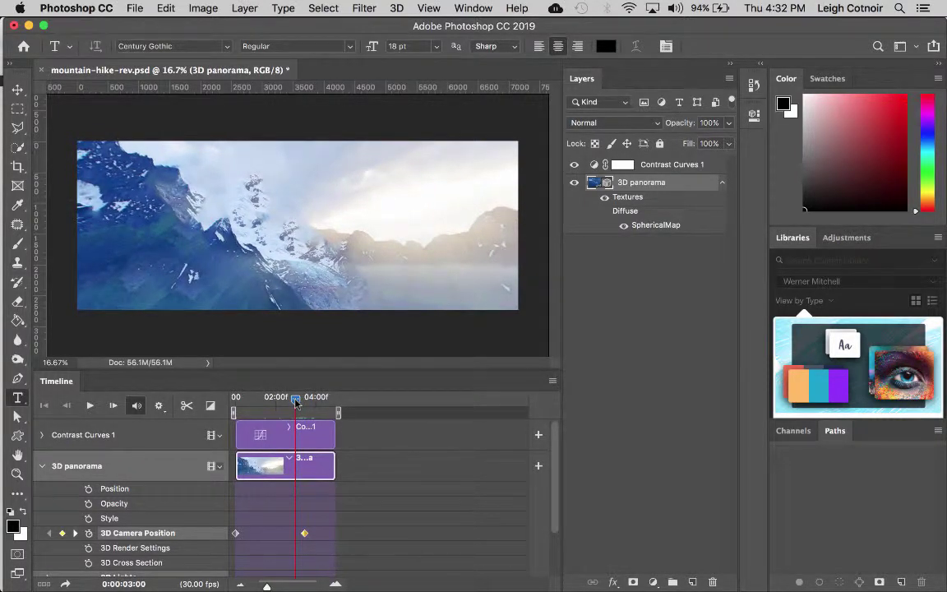
{"action": "mouse_move", "coordinate": [296, 402]}
{"action": "left_mouse_down"}
{"action": "mouse_move", "coordinate": [287, 402]}
{"action": "mouse_move", "coordinate": [296, 403]}
{"action": "left_mouse_up"}
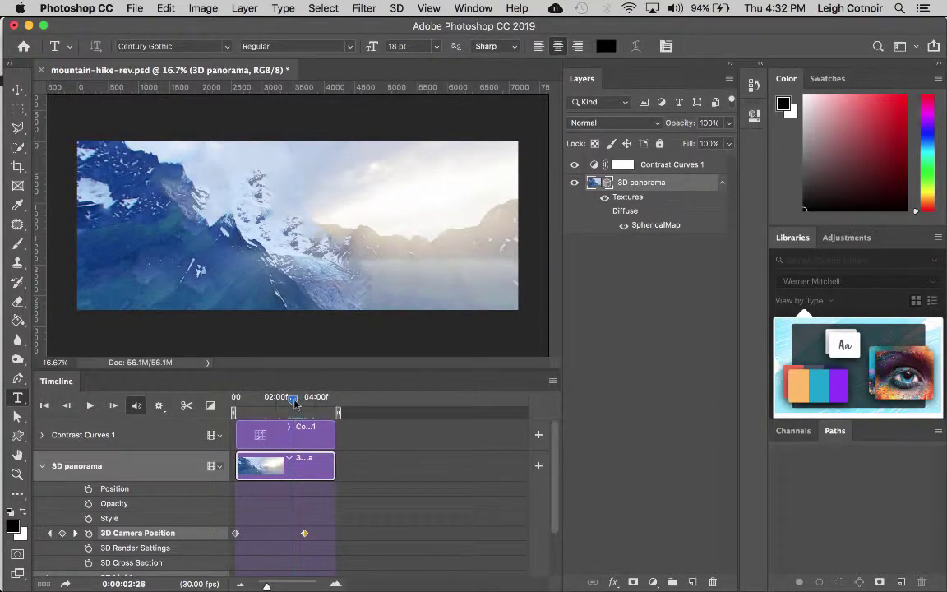
{"action": "left_click", "coordinate": [358, 185]}
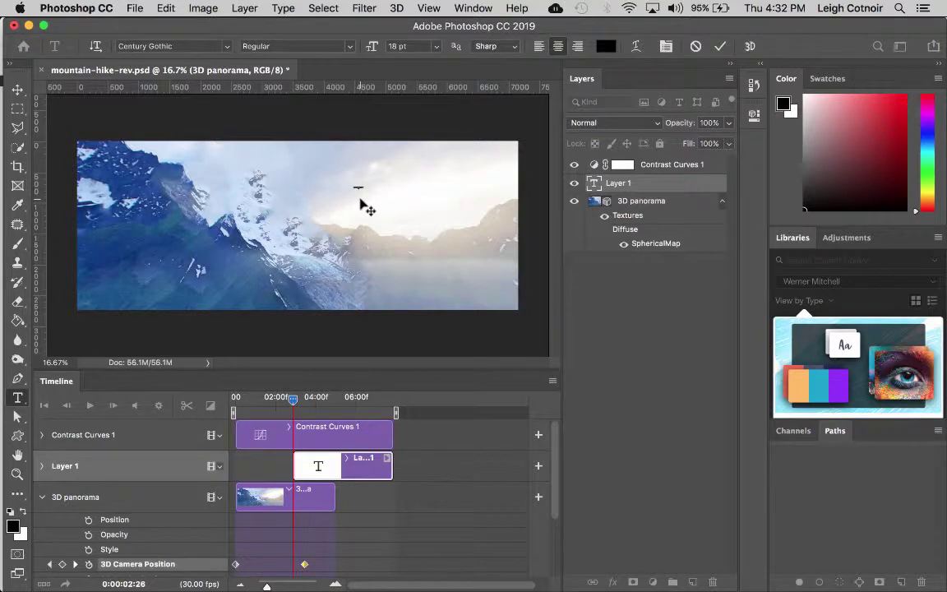
{"action": "left_click", "coordinate": [436, 46]}
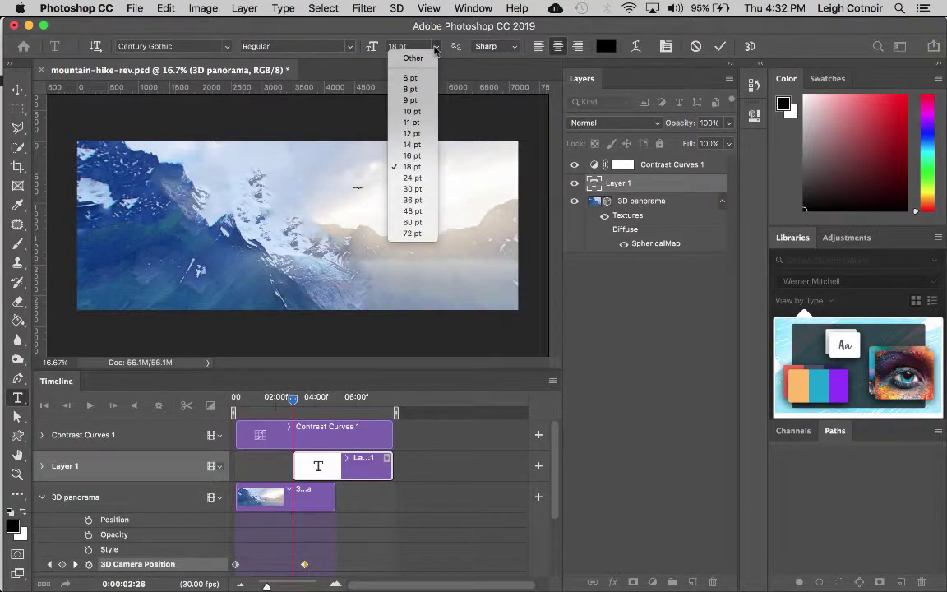
{"action": "left_click", "coordinate": [412, 234]}
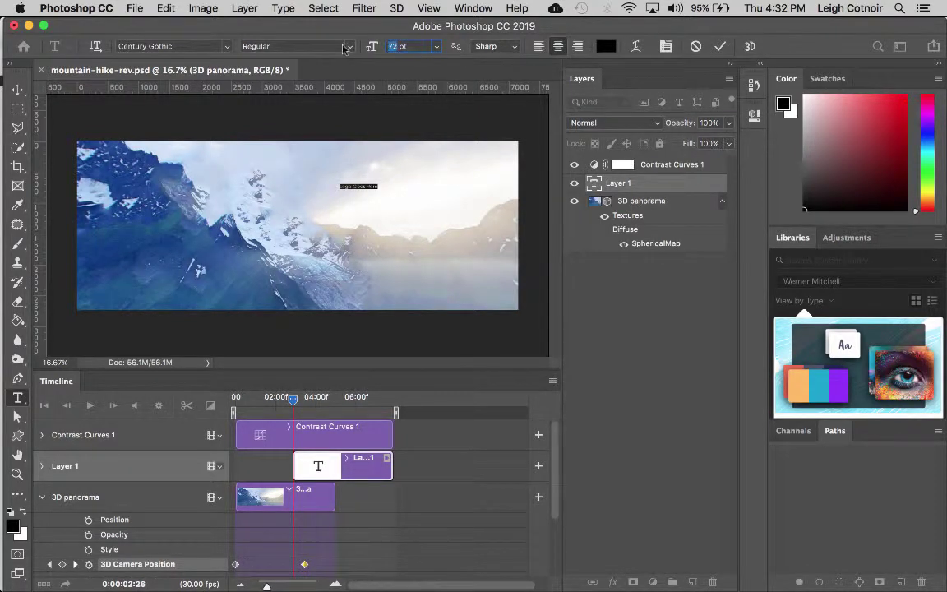
{"action": "type", "text": "300"}
{"action": "left_click", "coordinate": [195, 46]}
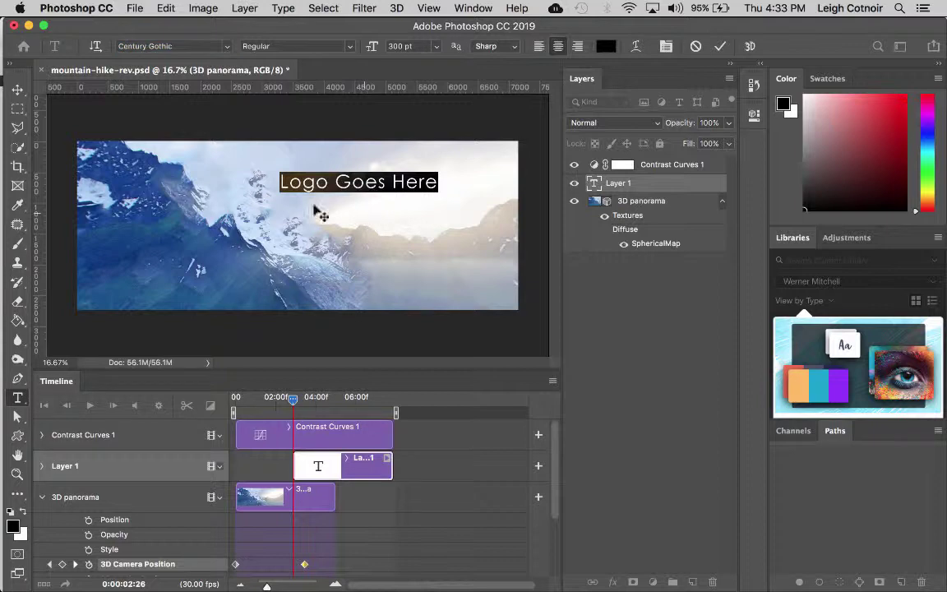
{"action": "left_click", "coordinate": [17, 108]}
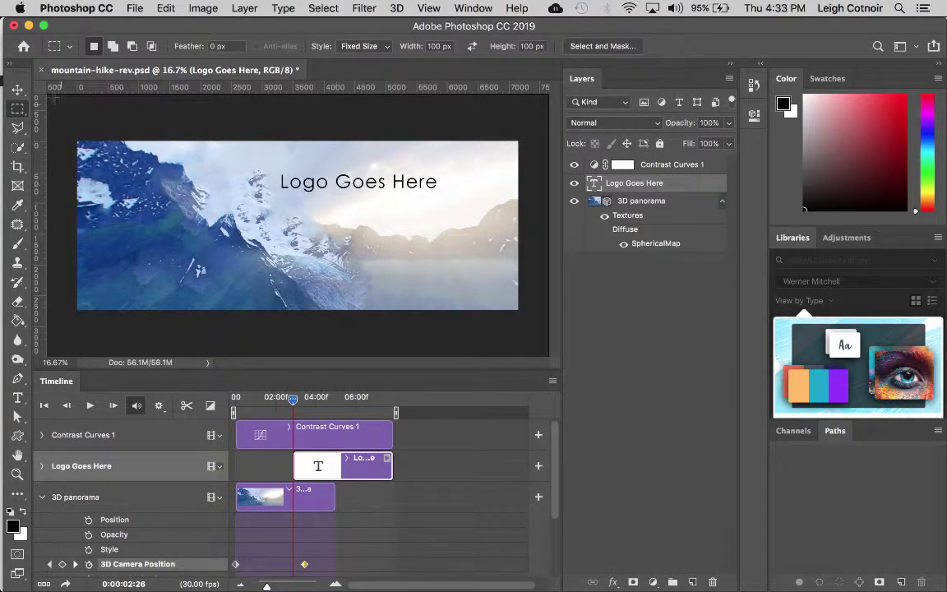
Step: Move the "Logo Goes Here" text onto the bright sky above the distant mountains, checking its placement against the frame at about 04:00f
{"action": "left_click", "coordinate": [18, 89]}
{"action": "left_click_drag", "start_coordinate": [361, 192], "coordinate": [398, 190]}
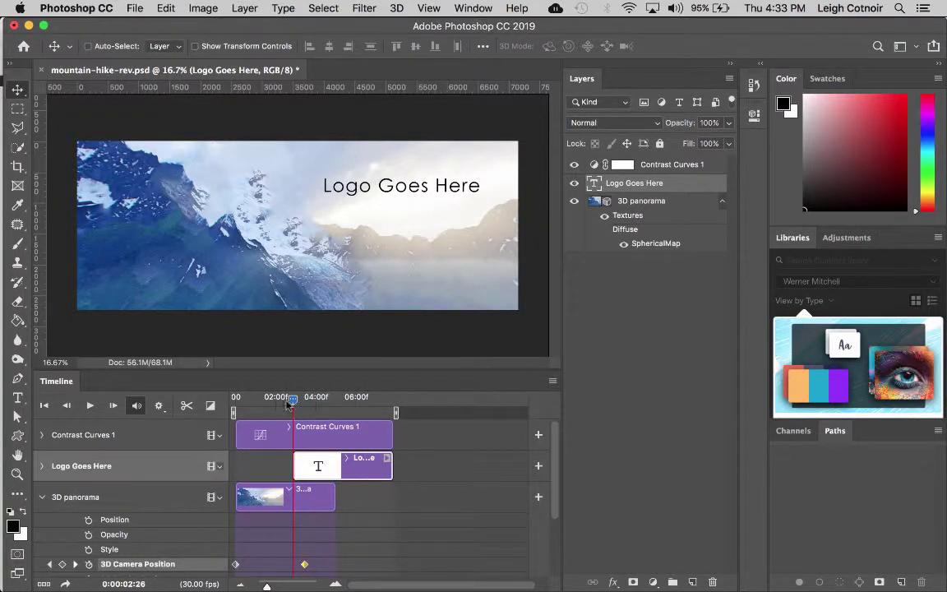
{"action": "left_click_drag", "start_coordinate": [294, 402], "coordinate": [317, 415]}
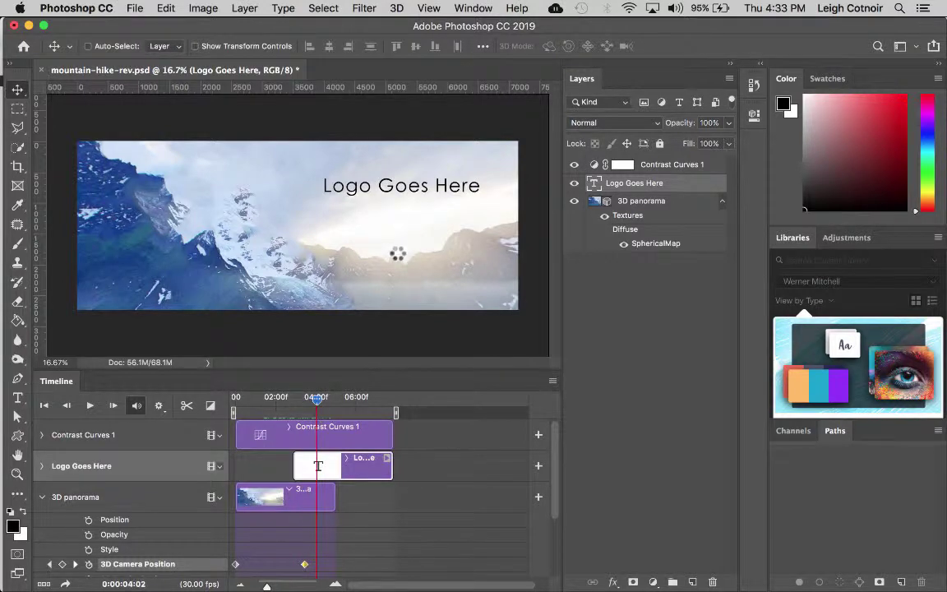
{"action": "left_click_drag", "start_coordinate": [415, 195], "coordinate": [395, 205]}
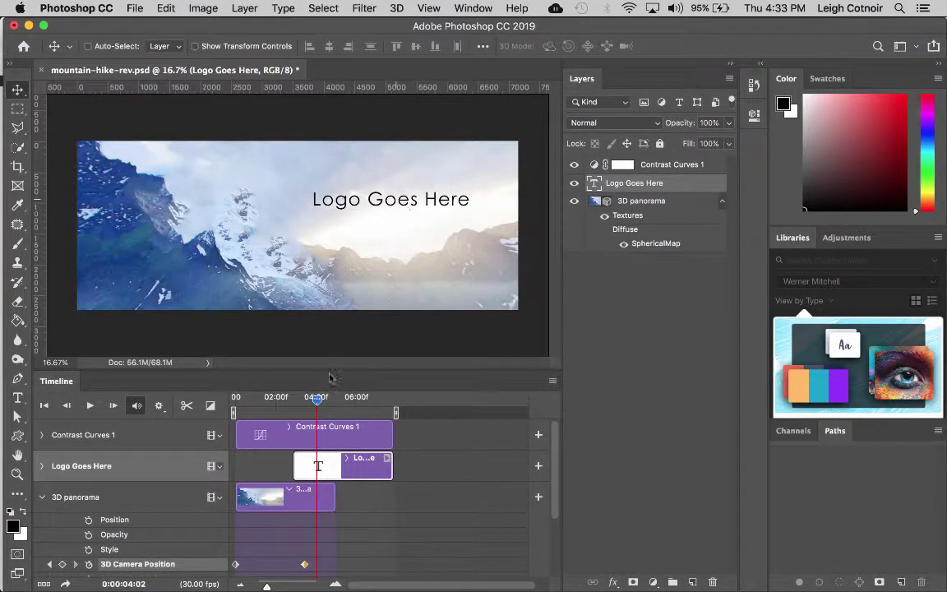
{"action": "mouse_move", "coordinate": [317, 398]}
{"action": "left_mouse_down"}
{"action": "mouse_move", "coordinate": [269, 399]}
{"action": "mouse_move", "coordinate": [317, 400]}
{"action": "left_mouse_up"}
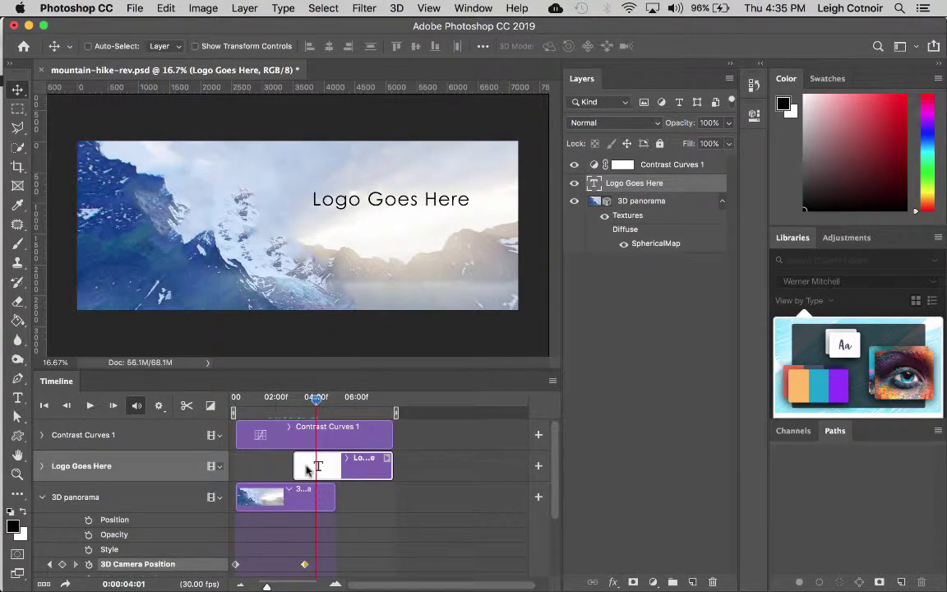
Step: Apply a 1-second Fade transition to the beginning of the Logo Goes Here clip
{"action": "left_click", "coordinate": [42, 496]}
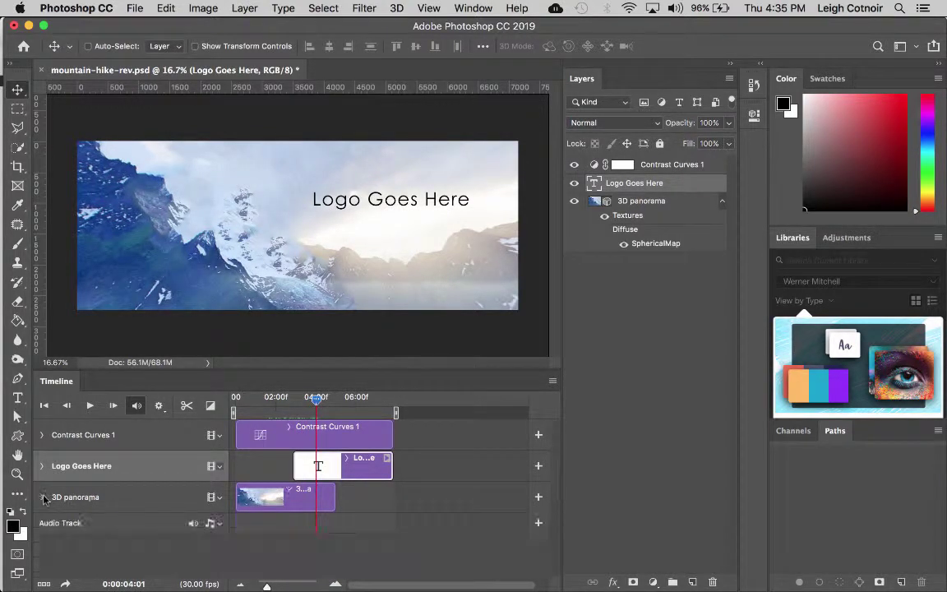
{"action": "left_click", "coordinate": [42, 466]}
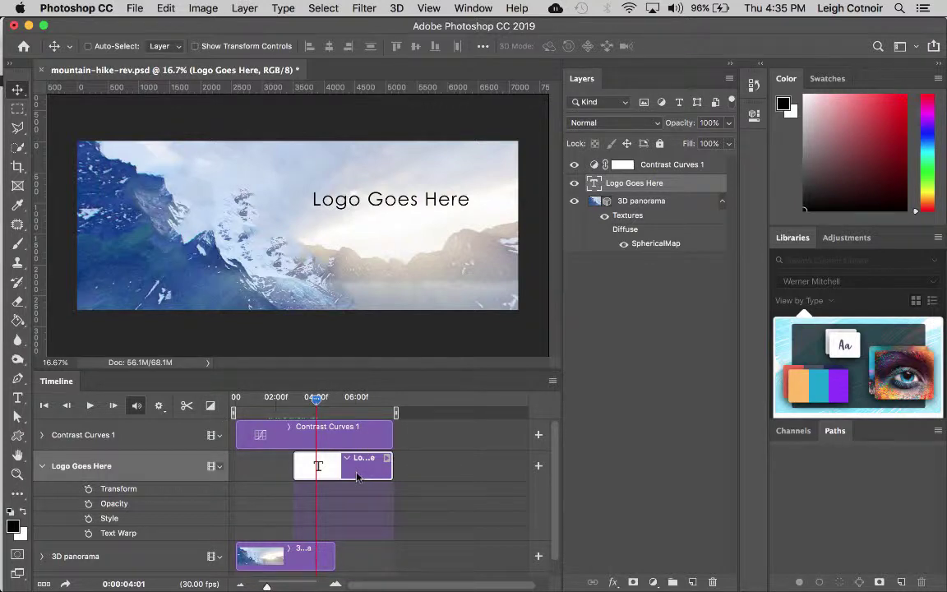
{"action": "left_click", "coordinate": [211, 405]}
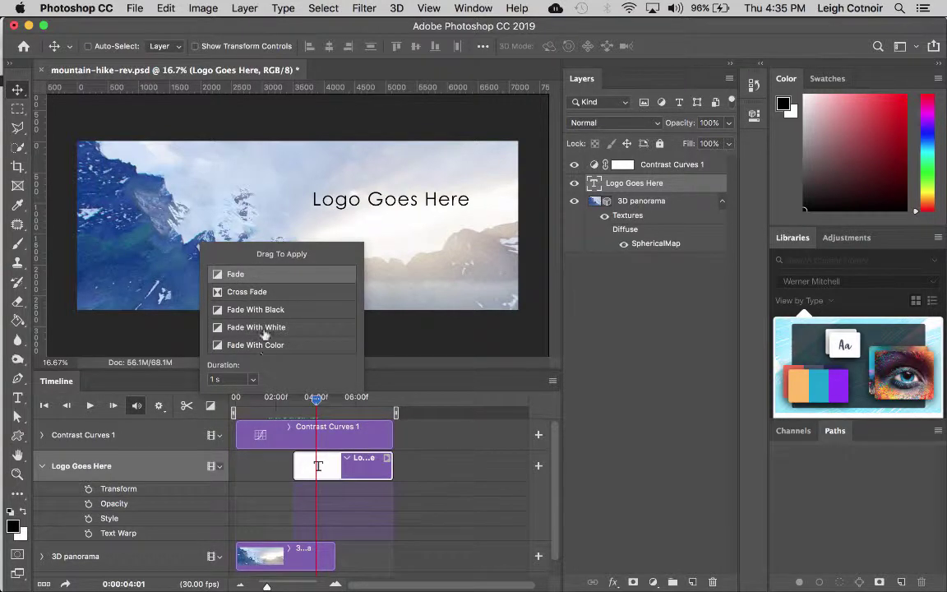
{"action": "left_click", "coordinate": [253, 379]}
{"action": "left_click_drag", "start_coordinate": [252, 399], "coordinate": [252, 400]}
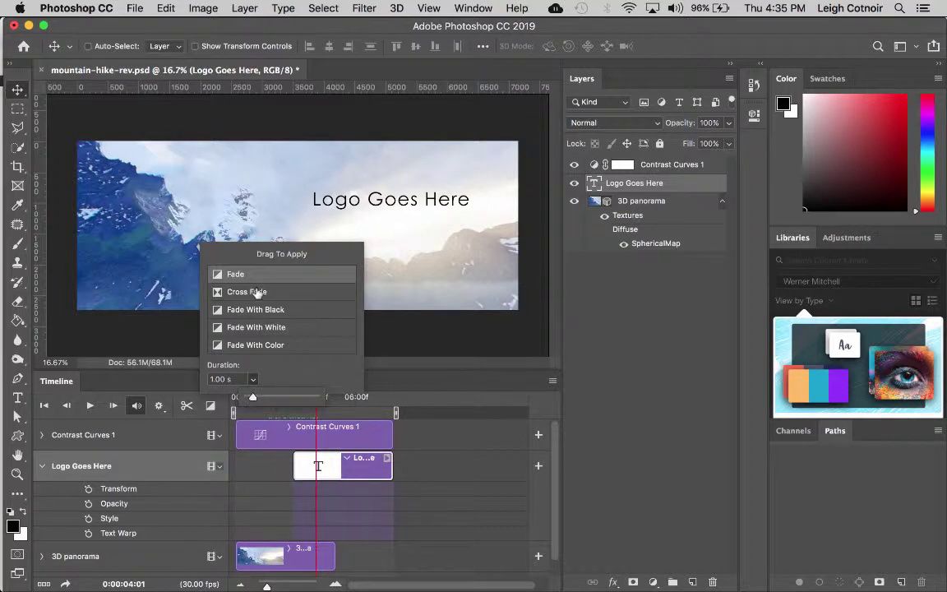
{"action": "left_click_drag", "start_coordinate": [232, 274], "coordinate": [333, 471]}
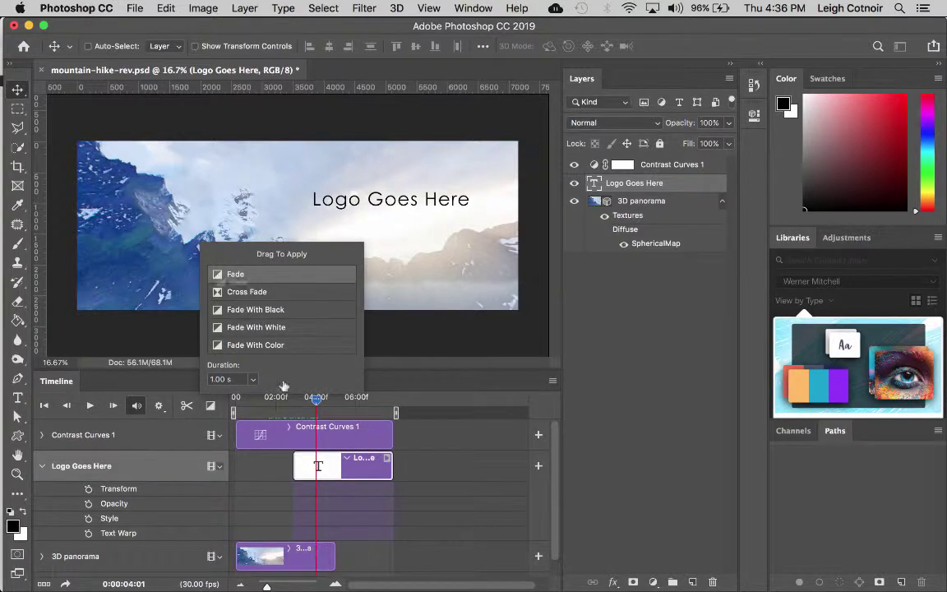
{"action": "left_click_drag", "start_coordinate": [283, 386], "coordinate": [301, 470]}
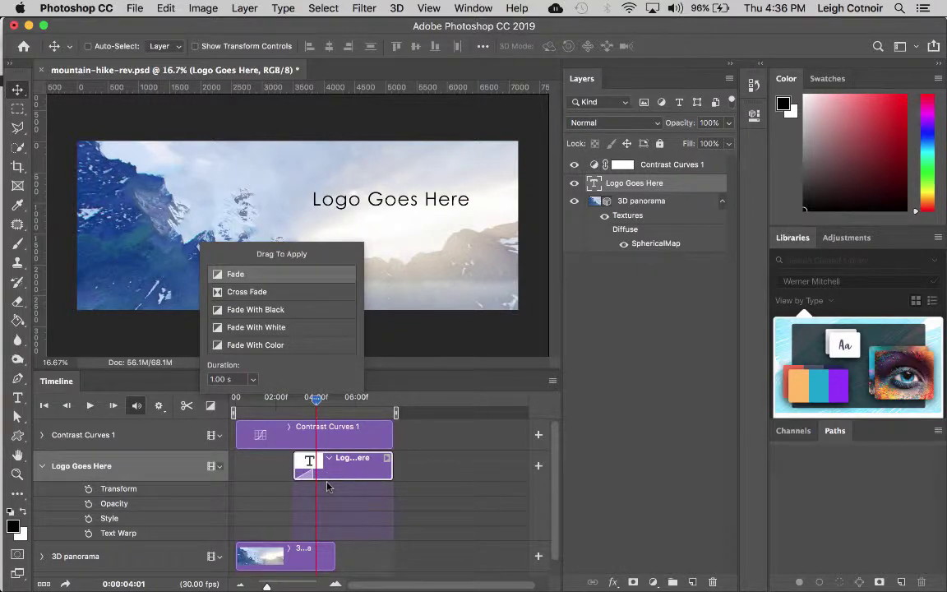
{"action": "left_click", "coordinate": [384, 345]}
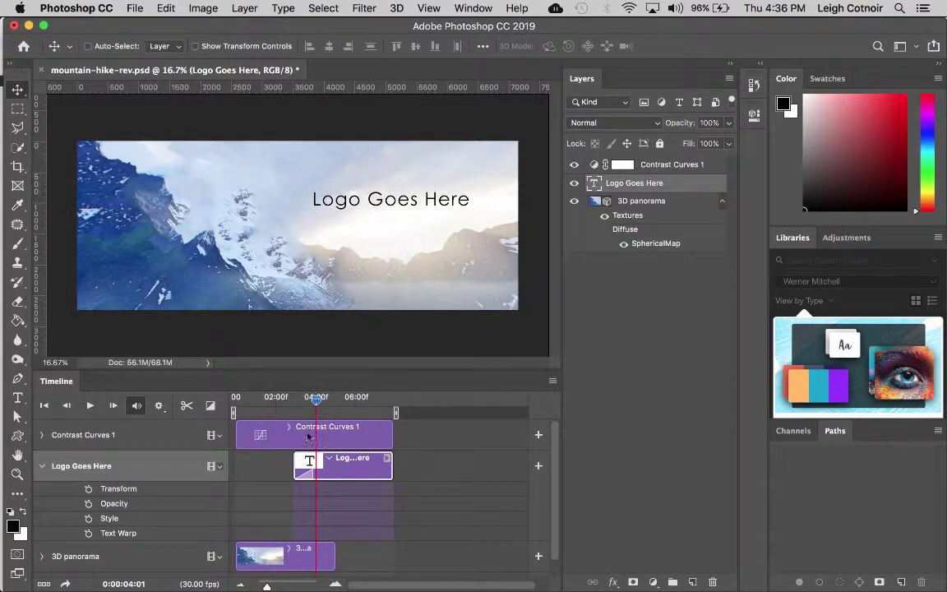
Step: Trim the end of the Logo Goes Here clip to match the 3D panorama clip's end at 05:00f, and save the document
{"action": "left_click_drag", "start_coordinate": [302, 401], "coordinate": [347, 414]}
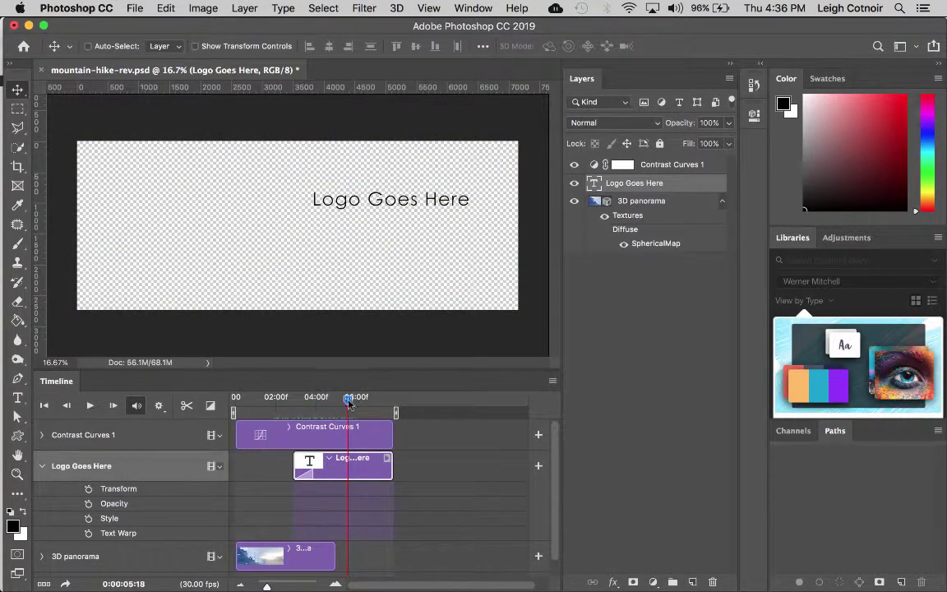
{"action": "left_click_drag", "start_coordinate": [349, 400], "coordinate": [334, 403]}
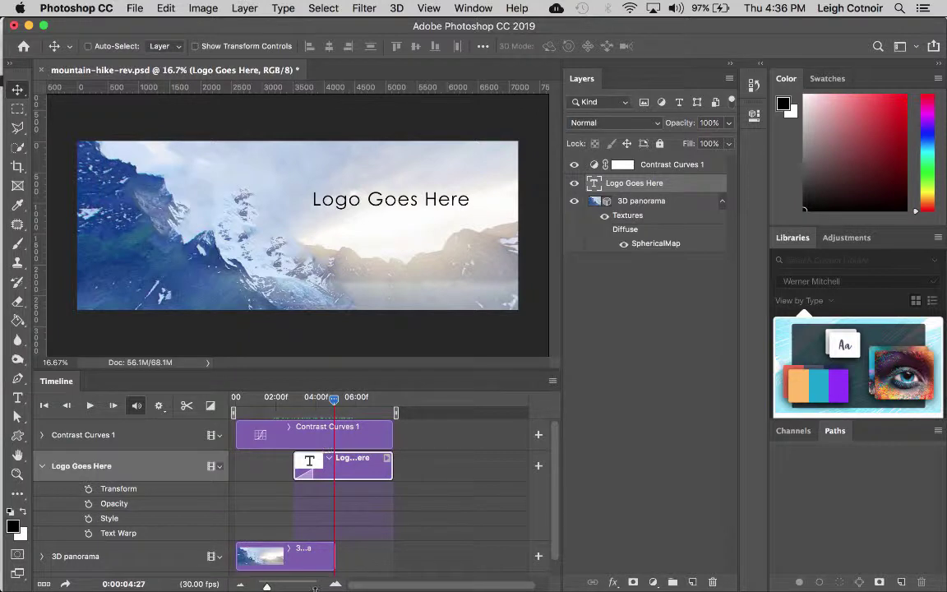
{"action": "left_click", "coordinate": [287, 584]}
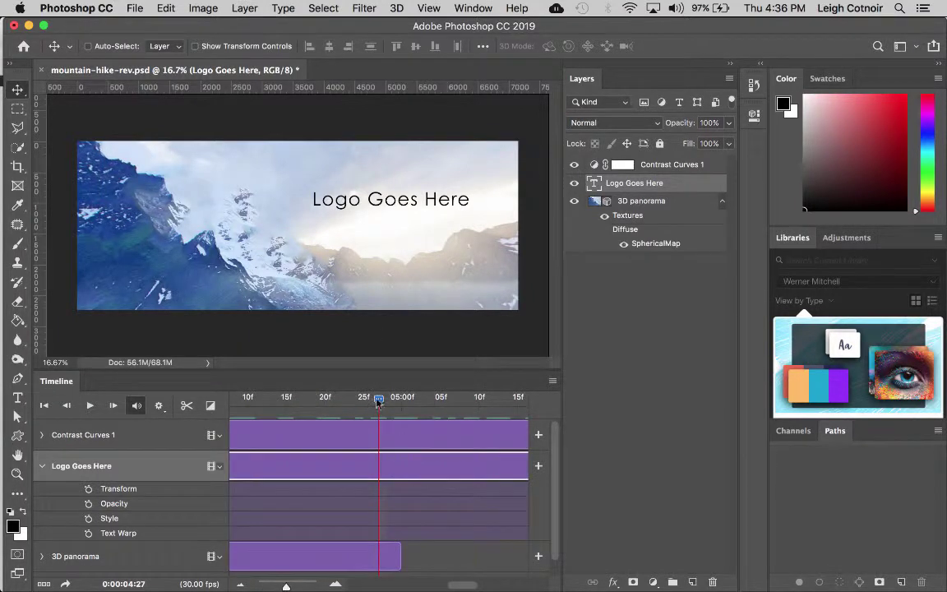
{"action": "left_click", "coordinate": [402, 404]}
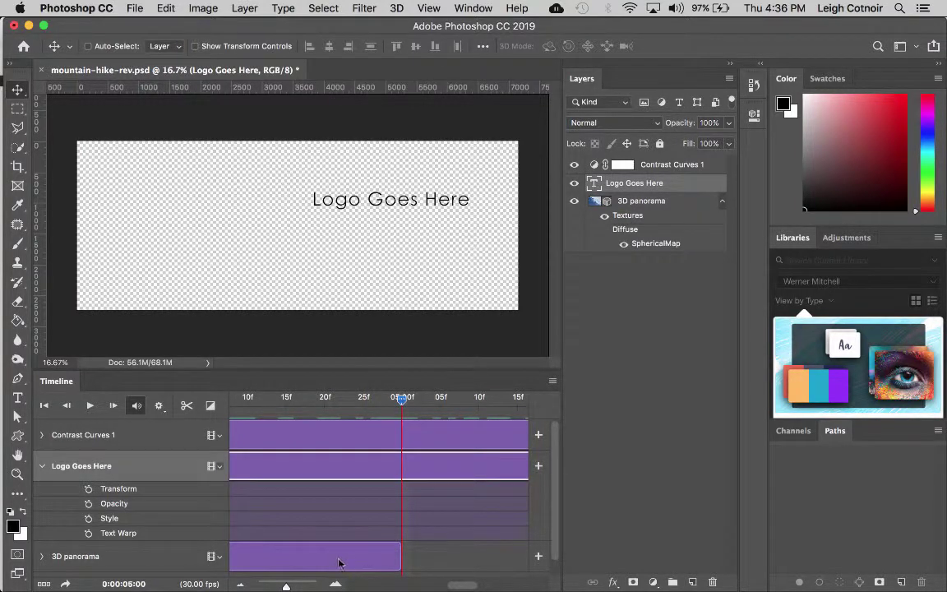
{"action": "left_click_drag", "start_coordinate": [286, 586], "coordinate": [269, 585]}
{"action": "left_click_drag", "start_coordinate": [461, 470], "coordinate": [378, 470]}
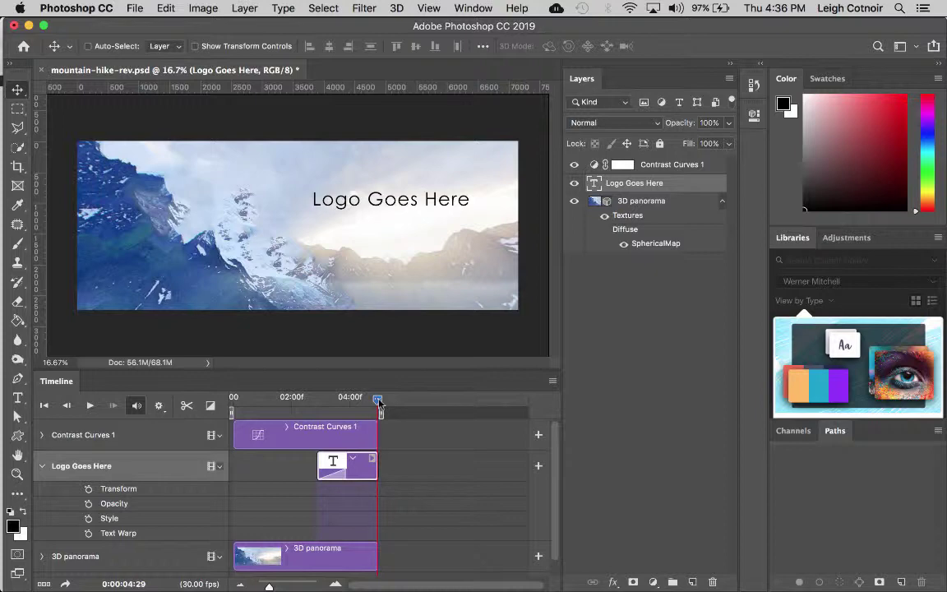
{"action": "mouse_move", "coordinate": [378, 400]}
{"action": "left_mouse_down"}
{"action": "mouse_move", "coordinate": [291, 406]}
{"action": "mouse_move", "coordinate": [380, 413]}
{"action": "left_mouse_up"}
{"action": "key", "text": "super+s"}
Step: Place the playhead at 0:00:03:13 on the 3D panorama's last 3D Camera Position keyframe and select that keyframe
{"action": "left_click_drag", "start_coordinate": [378, 400], "coordinate": [335, 403]}
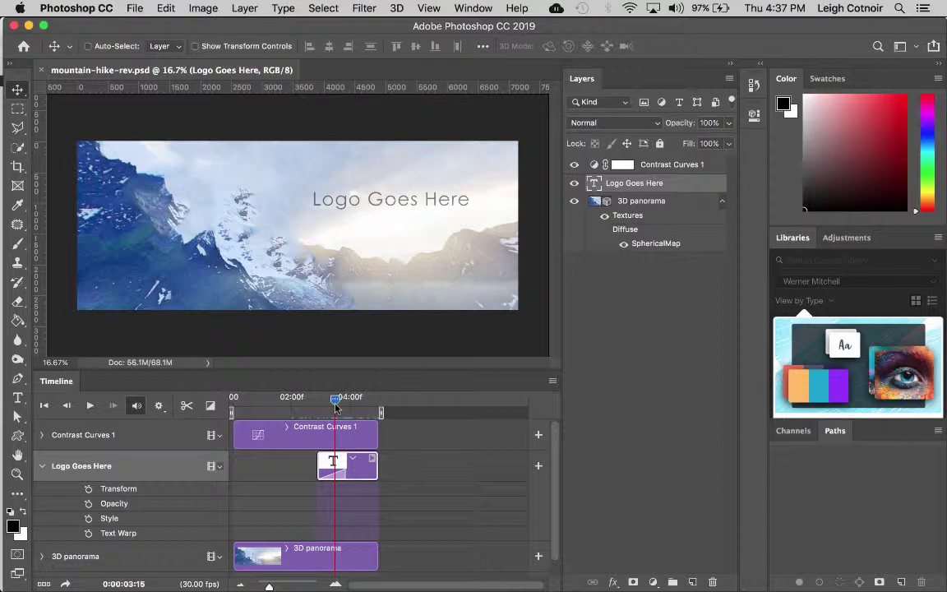
{"action": "scroll", "coordinate": [555, 527], "scroll_direction": "down", "scroll_amount": 1}
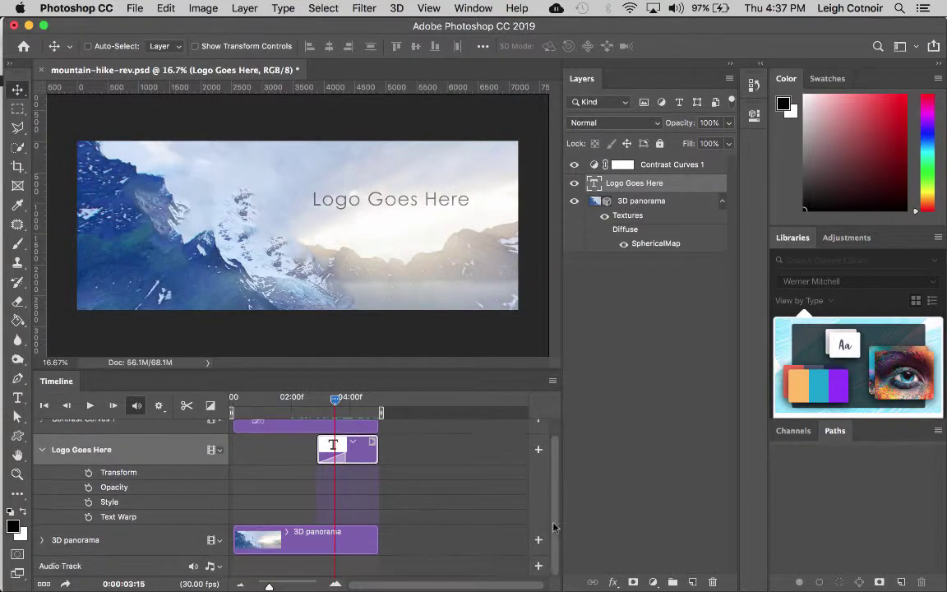
{"action": "left_click", "coordinate": [42, 450]}
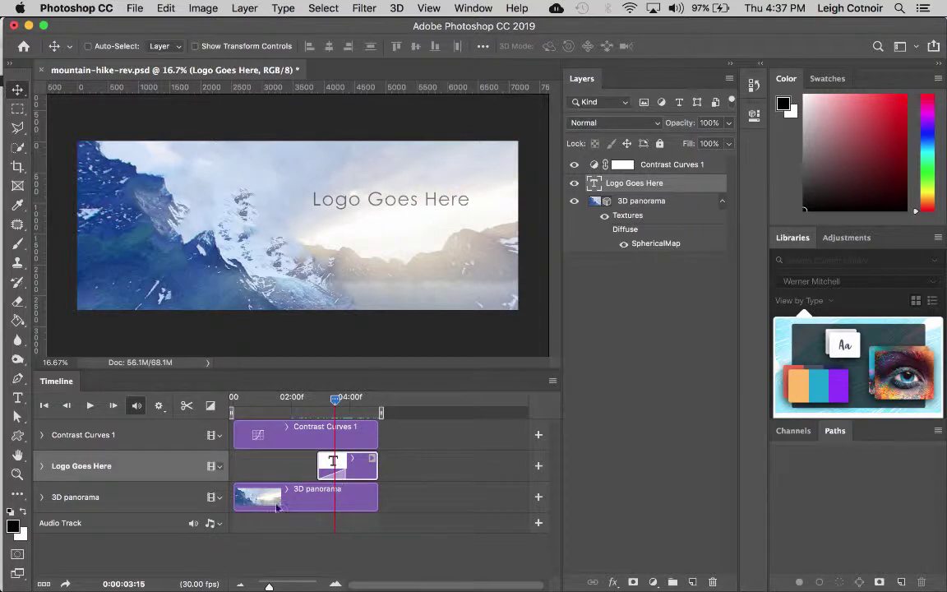
{"action": "left_click", "coordinate": [51, 498]}
{"action": "left_click", "coordinate": [42, 497]}
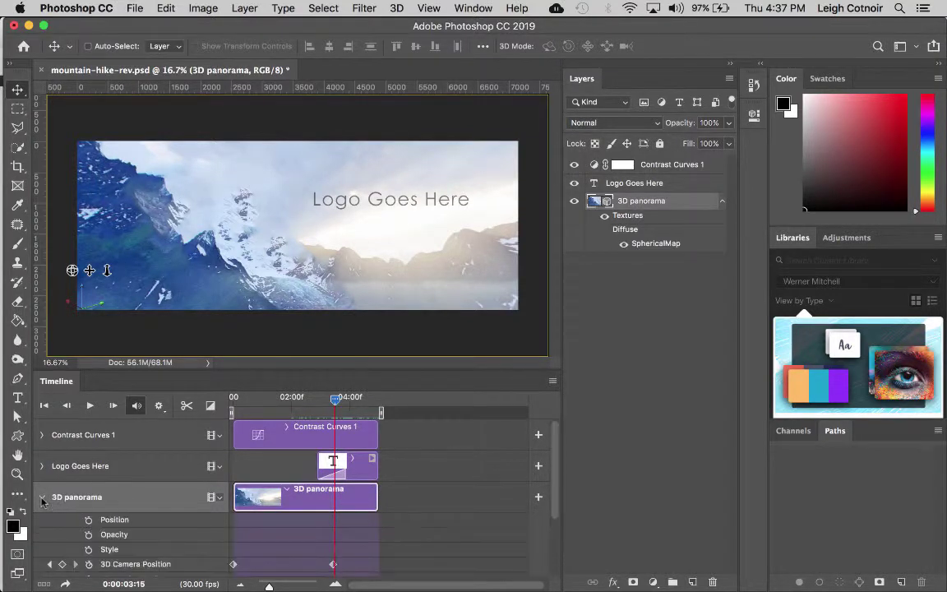
{"action": "scroll", "coordinate": [498, 435], "scroll_direction": "down", "scroll_amount": 1}
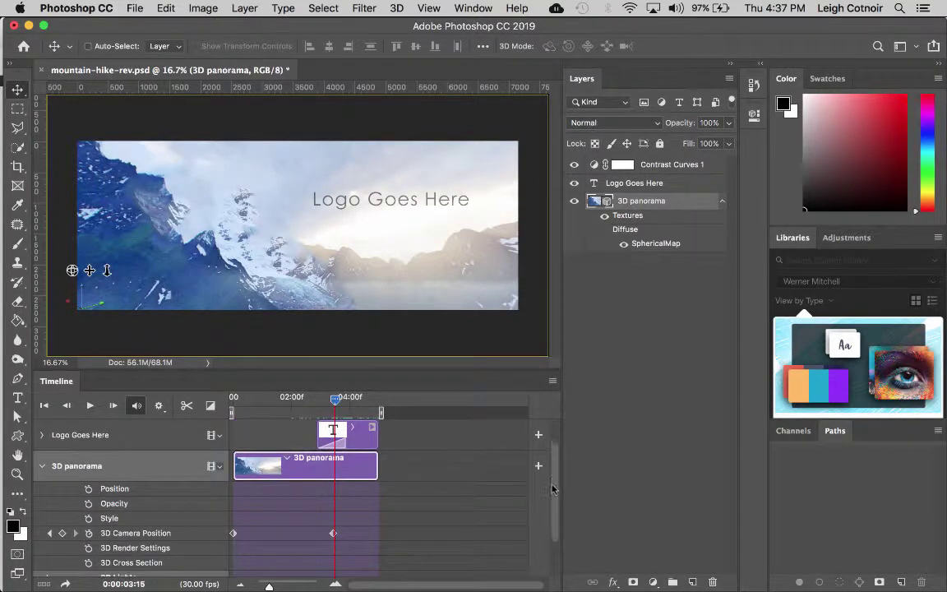
{"action": "left_click", "coordinate": [288, 586]}
{"action": "left_click", "coordinate": [366, 402]}
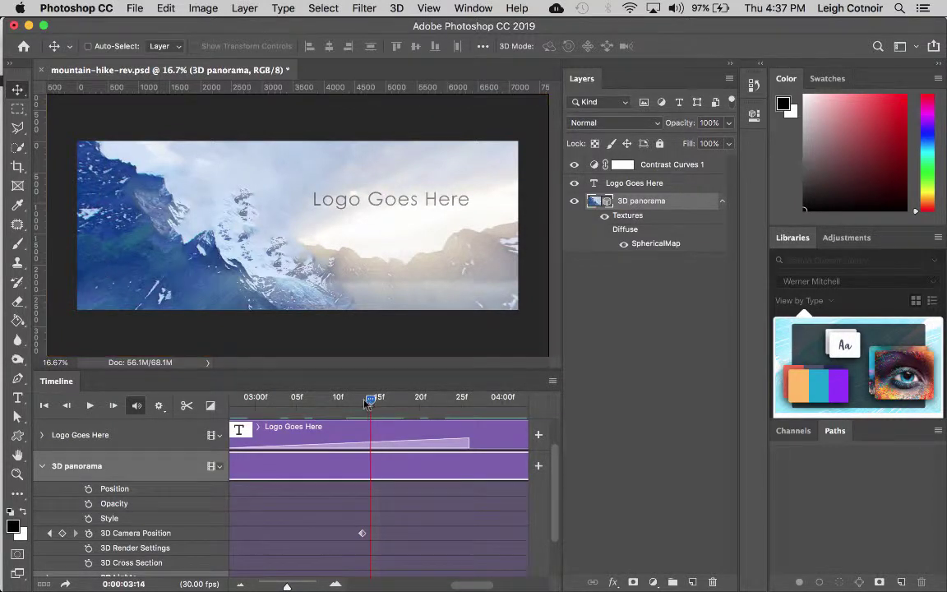
{"action": "left_click_drag", "start_coordinate": [366, 402], "coordinate": [362, 402]}
{"action": "left_click", "coordinate": [362, 534]}
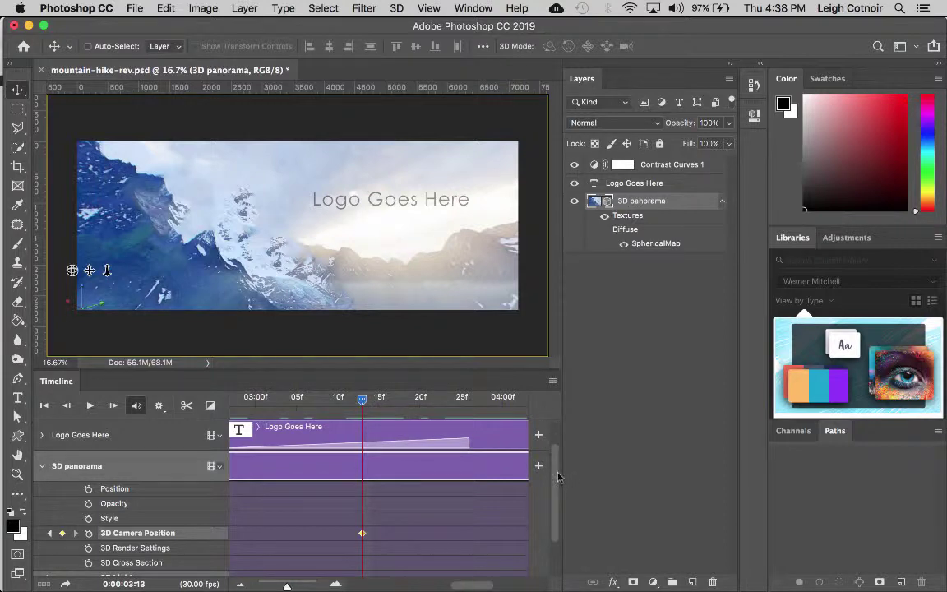
Step: Move the Contrast Curves 1 adjustment layer directly beneath the Logo Goes Here text layer, above the 3D panorama
{"action": "left_click_drag", "start_coordinate": [556, 469], "coordinate": [555, 428]}
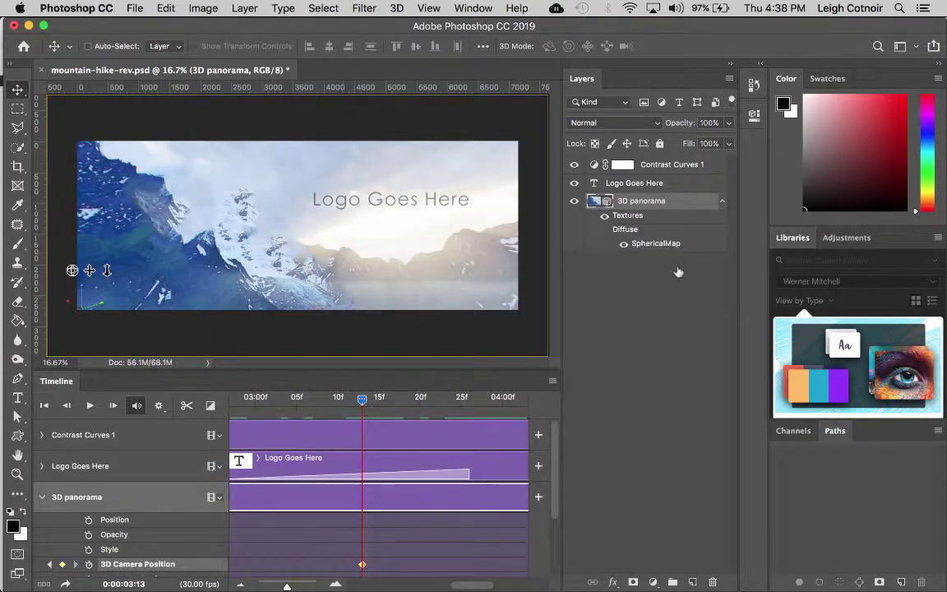
{"action": "left_click", "coordinate": [658, 164]}
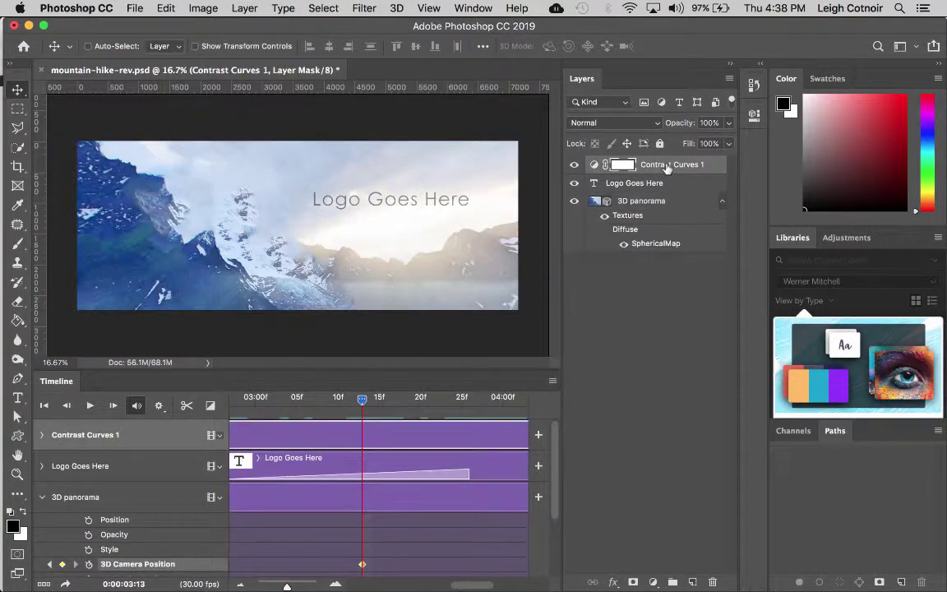
{"action": "left_click", "coordinate": [654, 203]}
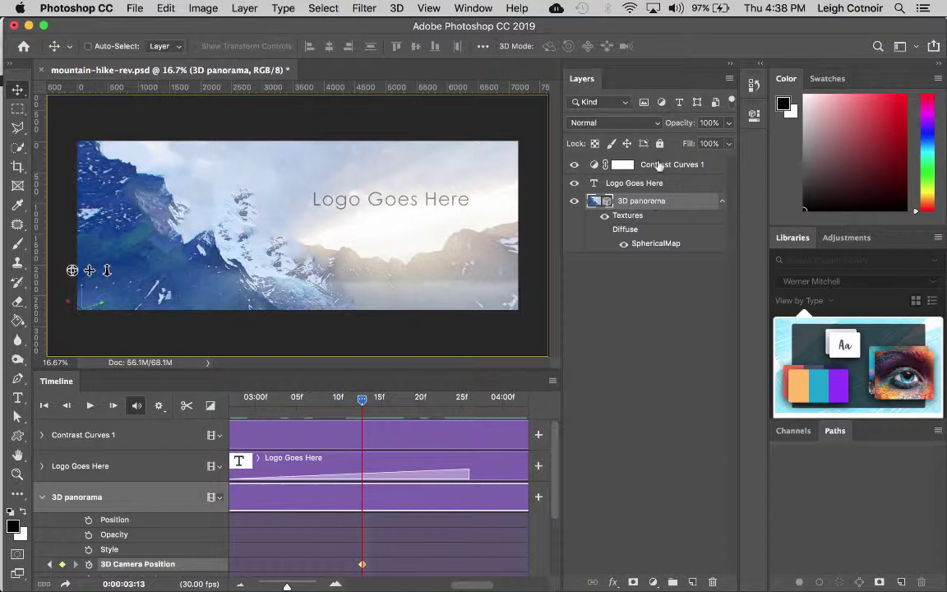
{"action": "left_click_drag", "start_coordinate": [657, 164], "coordinate": [656, 185]}
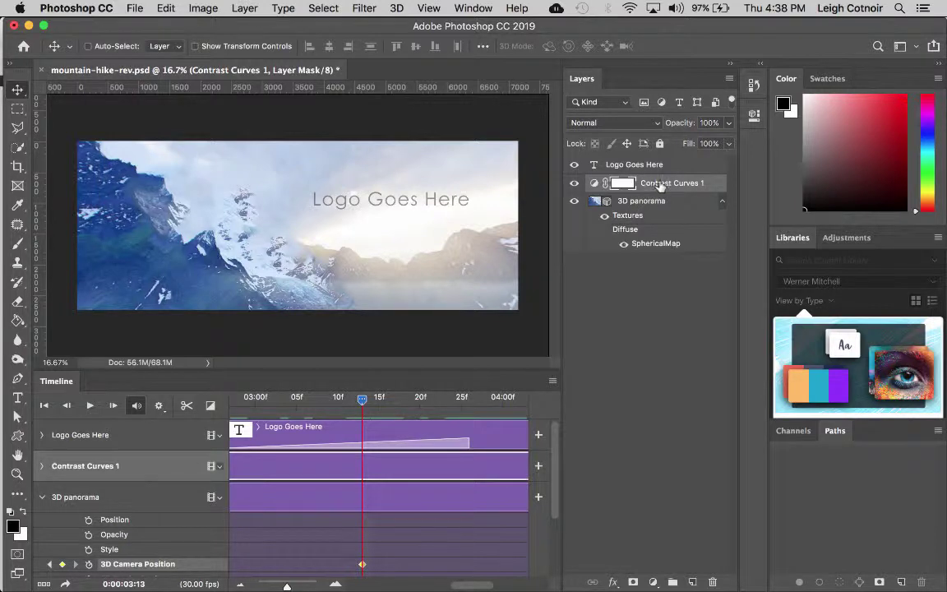
Step: Add a Hue/Saturation adjustment layer directly above Contrast Curves 1, beneath the logo text
{"action": "left_click_drag", "start_coordinate": [658, 183], "coordinate": [692, 582]}
{"action": "left_click", "coordinate": [652, 582]}
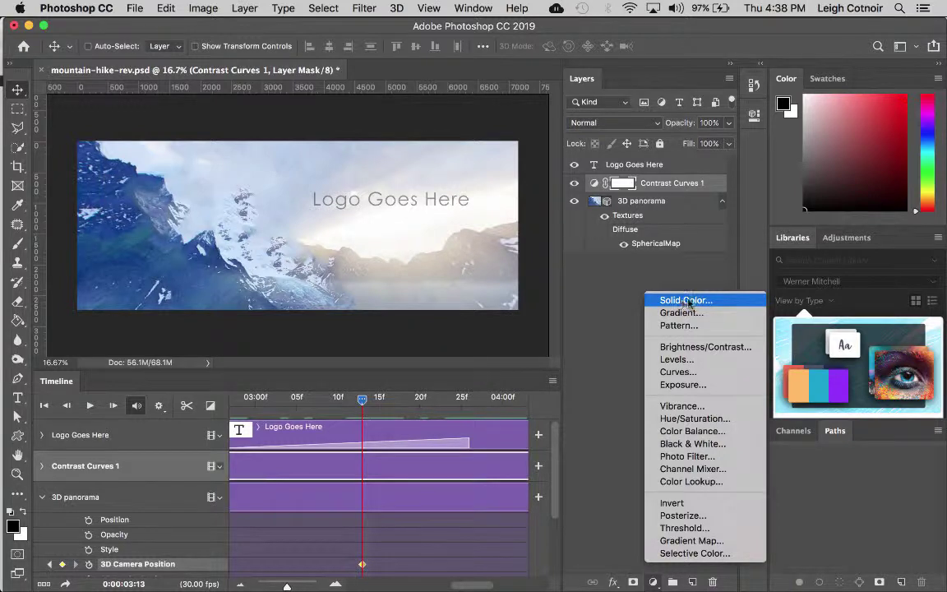
{"action": "left_click", "coordinate": [686, 420]}
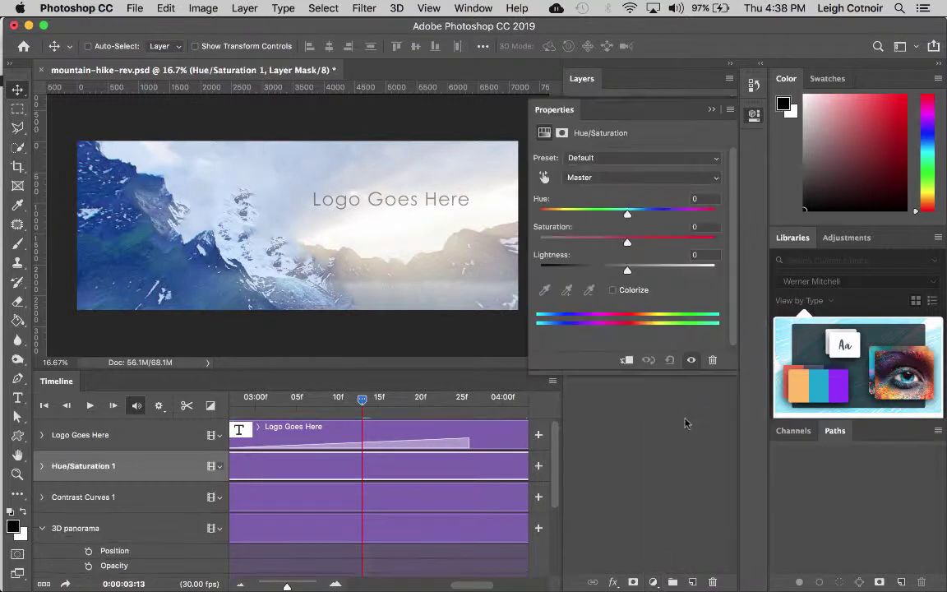
Step: Set the Hue/Saturation adjustment's saturation to +65 and lightness to +46, with Colorize switched off
{"action": "left_click", "coordinate": [613, 290]}
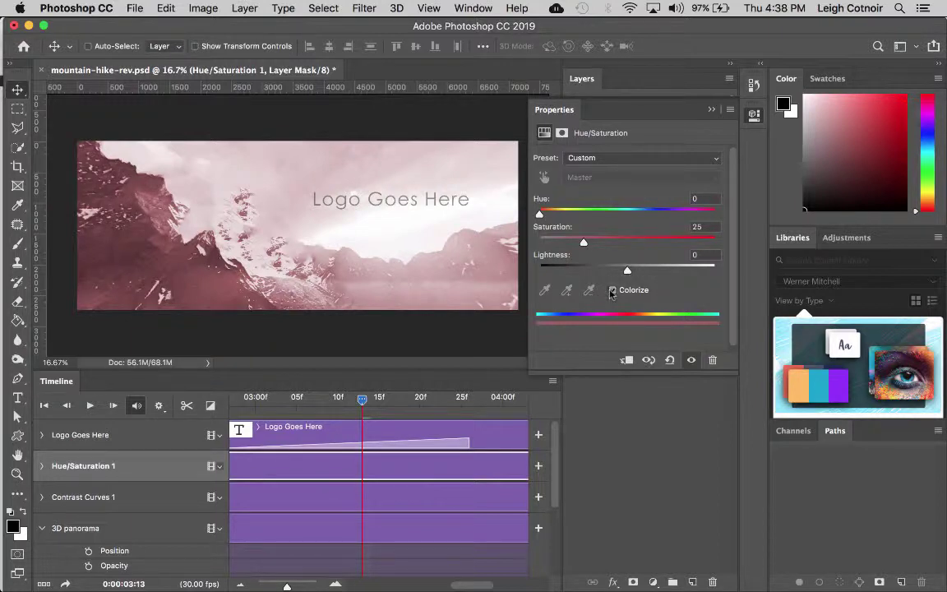
{"action": "left_click", "coordinate": [612, 290]}
{"action": "left_click_drag", "start_coordinate": [627, 272], "coordinate": [568, 273]}
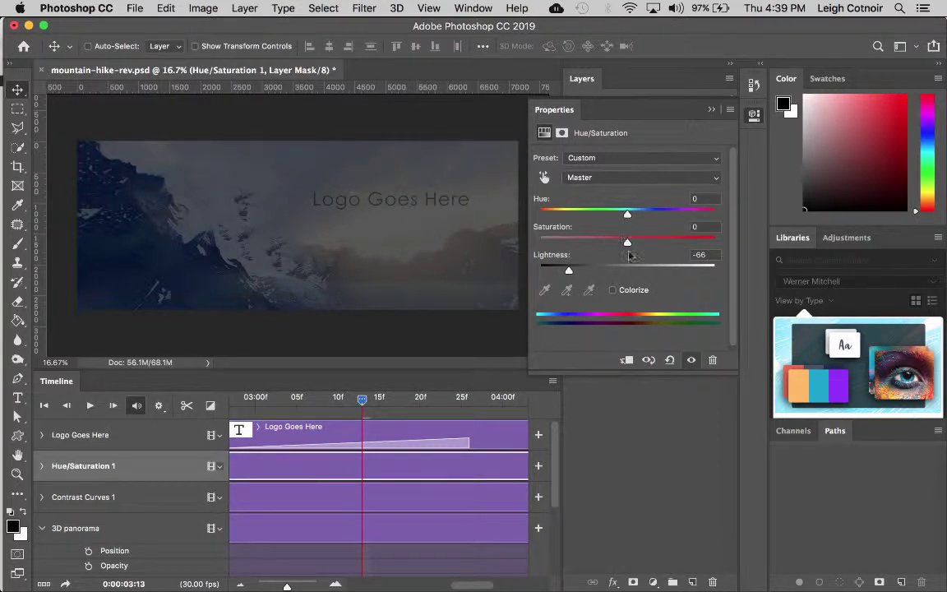
{"action": "left_click_drag", "start_coordinate": [627, 242], "coordinate": [676, 247]}
{"action": "left_click_drag", "start_coordinate": [568, 270], "coordinate": [677, 274]}
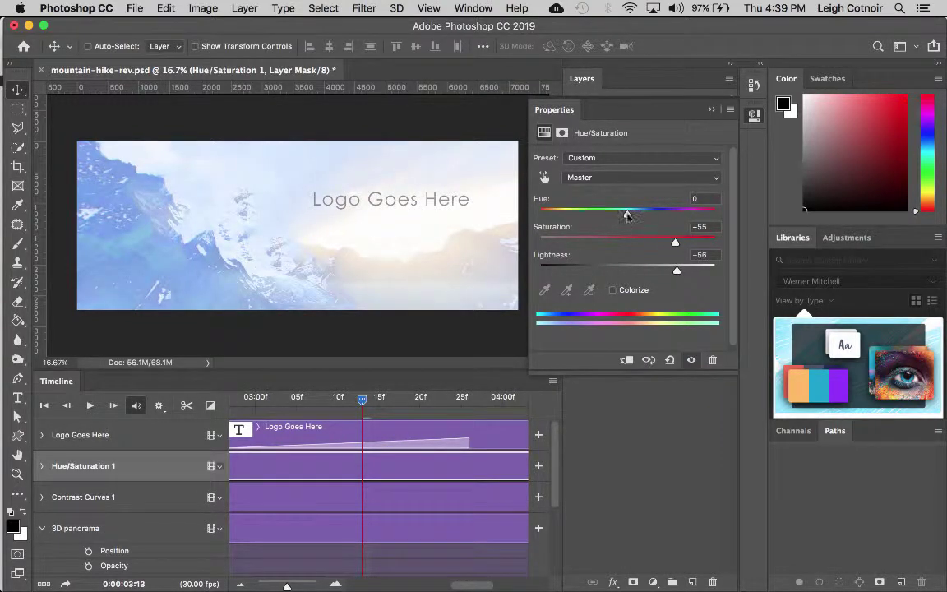
{"action": "left_click_drag", "start_coordinate": [675, 244], "coordinate": [668, 274]}
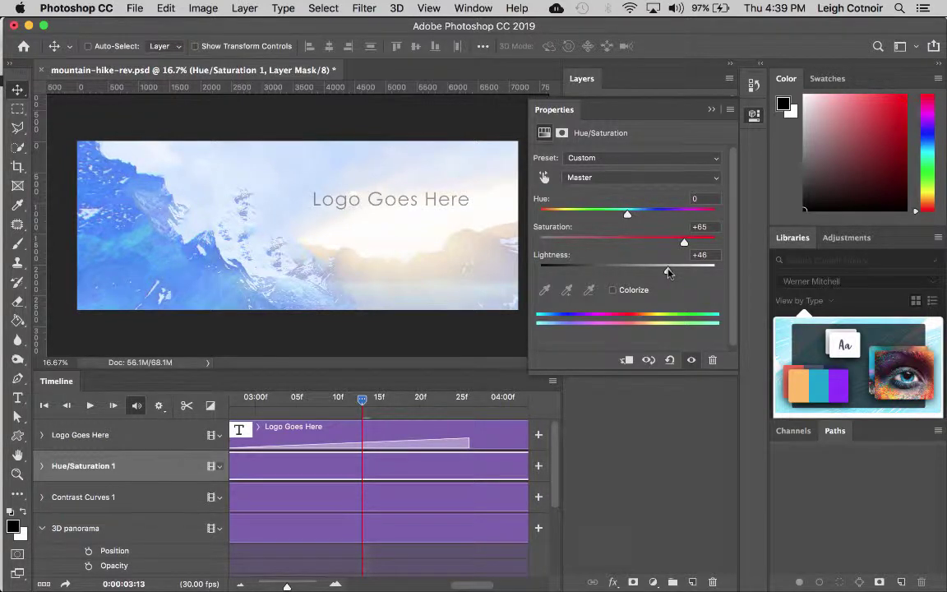
{"action": "left_click", "coordinate": [712, 111]}
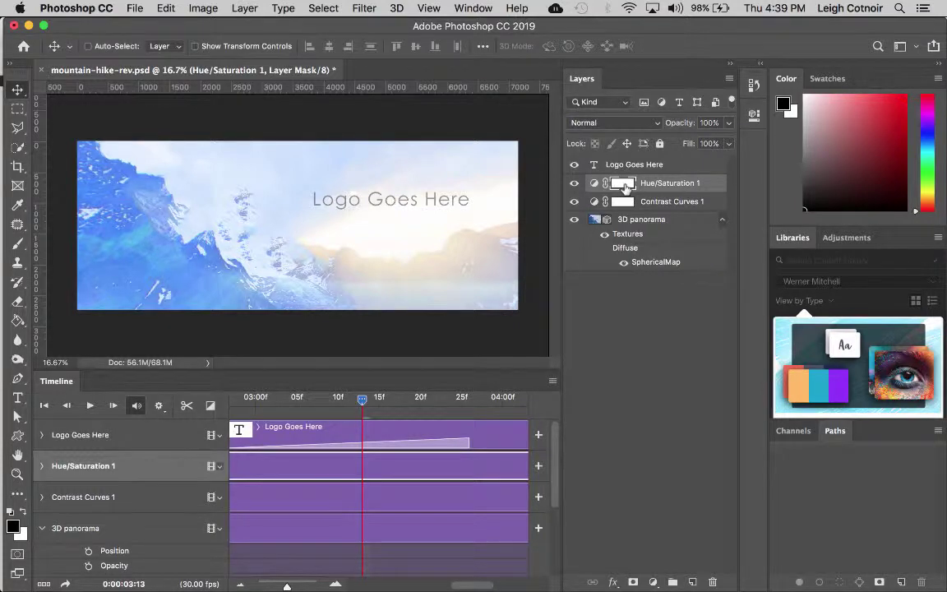
Step: Display the Channels as a floating window beneath the layer list and switch on the Hue/Saturation 1 mask overlay
{"action": "left_click", "coordinate": [475, 8]}
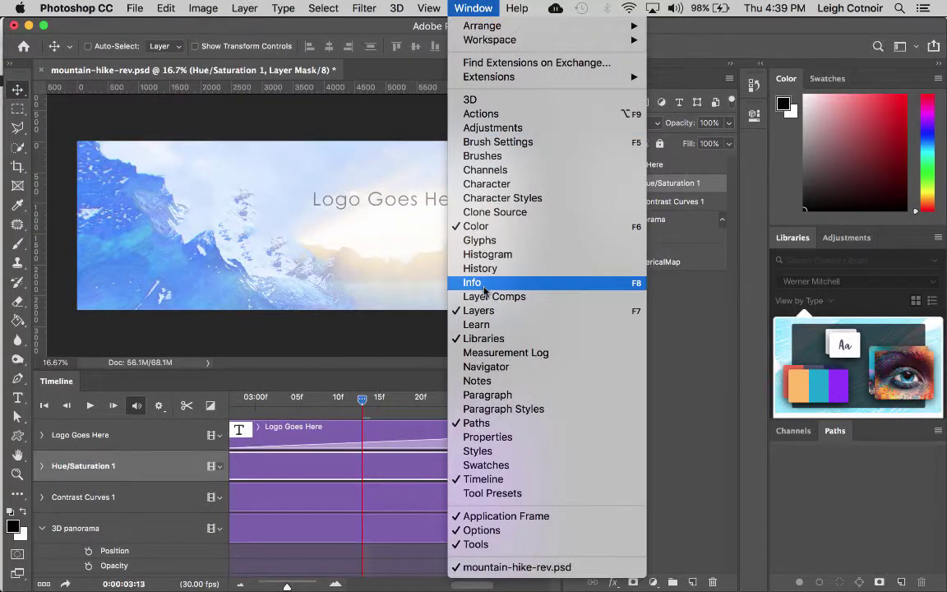
{"action": "mouse_move", "coordinate": [428, 7]}
{"action": "mouse_move", "coordinate": [467, 8]}
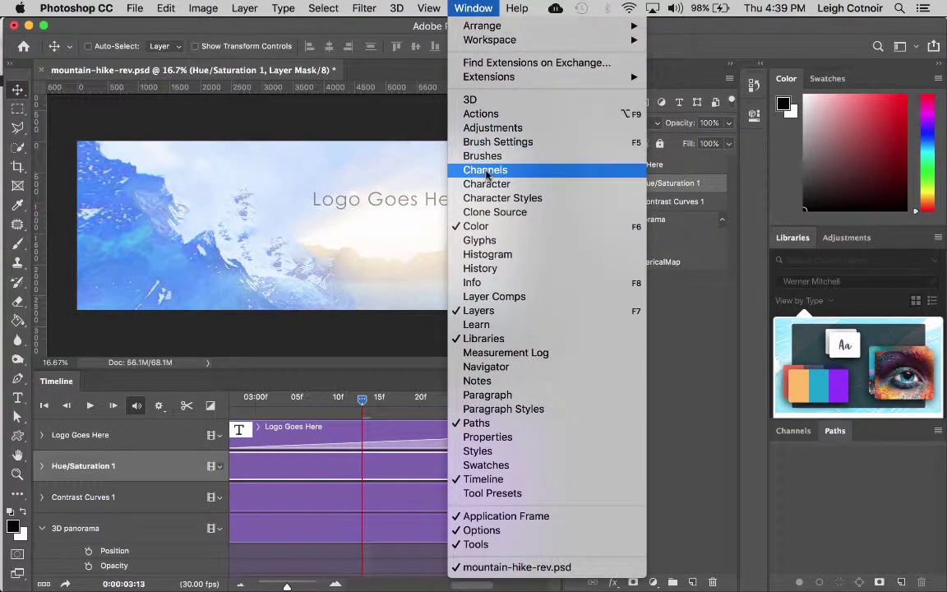
{"action": "left_click", "coordinate": [485, 170]}
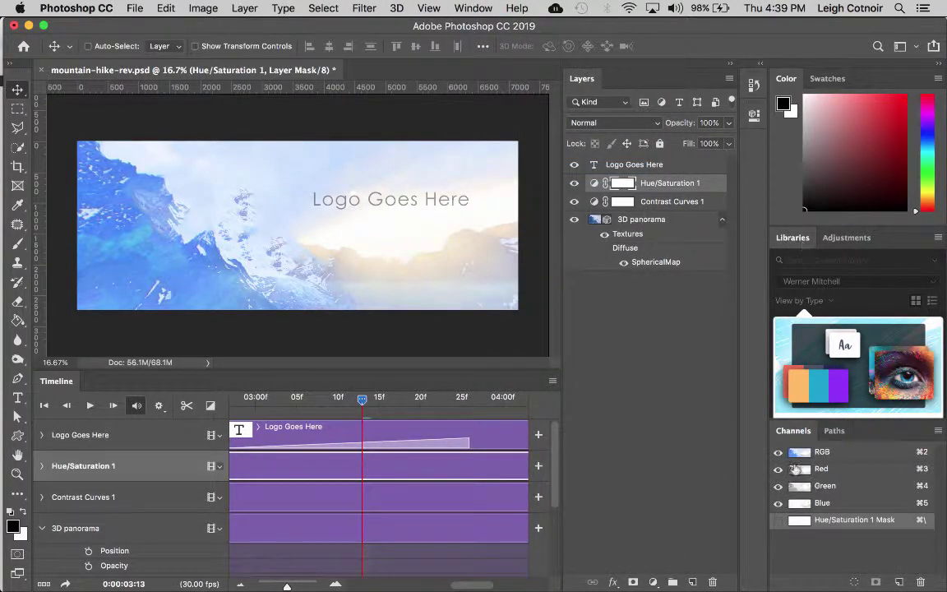
{"action": "left_click_drag", "start_coordinate": [796, 436], "coordinate": [613, 321]}
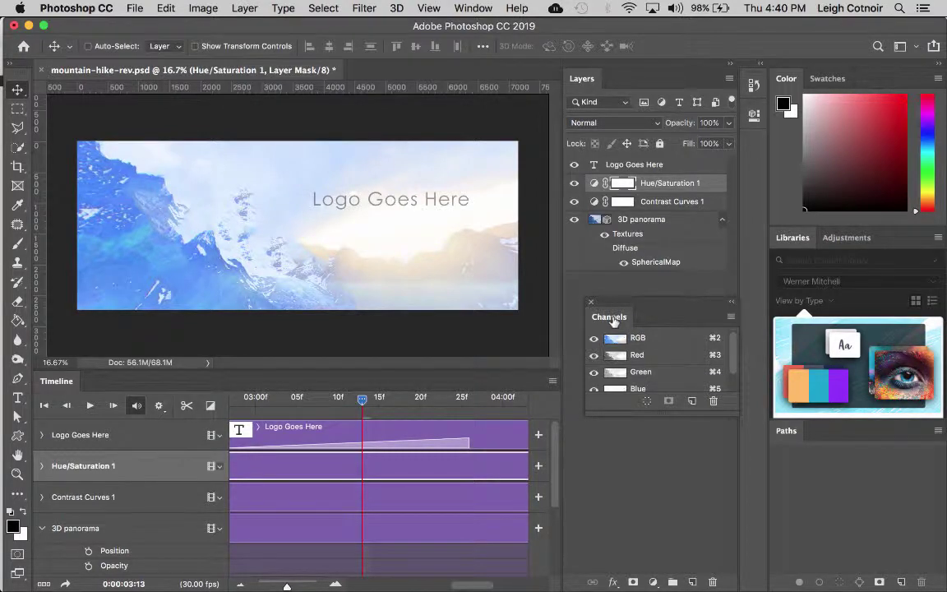
{"action": "scroll", "coordinate": [642, 361], "scroll_direction": "down", "scroll_amount": 2}
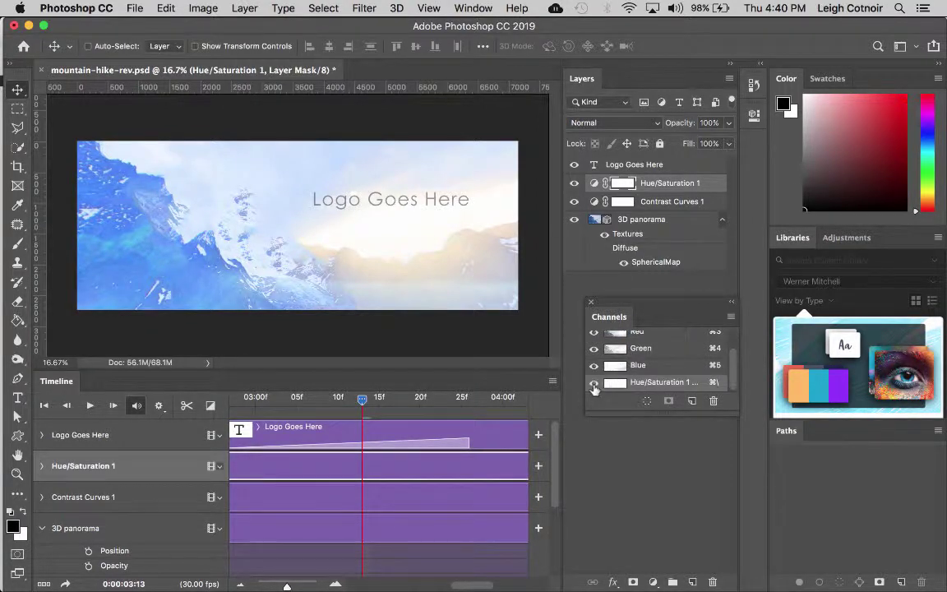
Step: Erase the Hue/Saturation 1 mask with a soft 1700 px eraser at 41% opacity over the dark mountain, lower edge and upper-left sky
{"action": "key", "text": "x"}
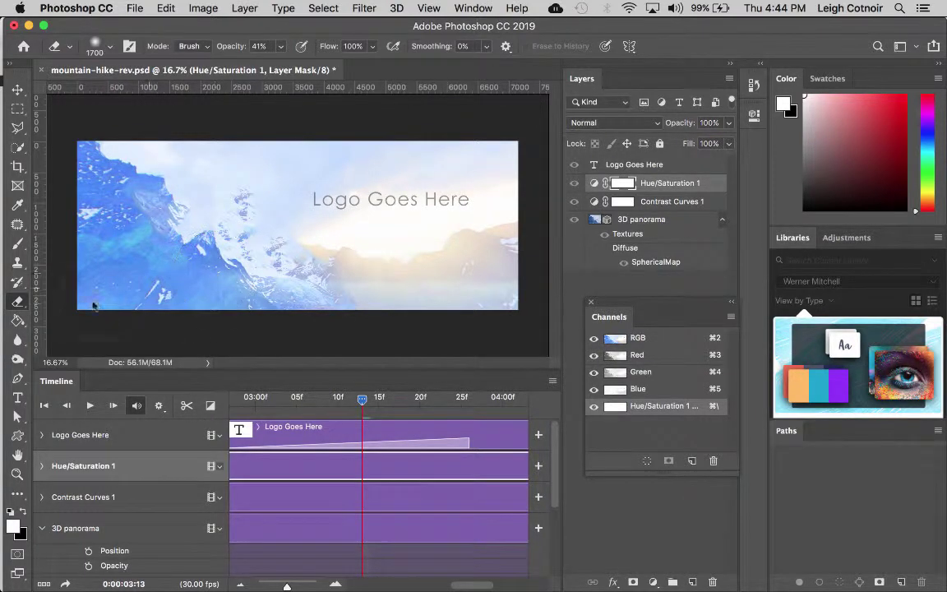
{"action": "mouse_move", "coordinate": [92, 300]}
{"action": "left_mouse_down"}
{"action": "mouse_move", "coordinate": [73, 235]}
{"action": "mouse_move", "coordinate": [81, 293]}
{"action": "mouse_move", "coordinate": [144, 319]}
{"action": "mouse_move", "coordinate": [112, 328]}
{"action": "left_mouse_up"}
{"action": "mouse_move", "coordinate": [288, 358]}
{"action": "left_mouse_down"}
{"action": "mouse_move", "coordinate": [478, 345]}
{"action": "mouse_move", "coordinate": [520, 320]}
{"action": "mouse_move", "coordinate": [503, 325]}
{"action": "mouse_move", "coordinate": [522, 291]}
{"action": "mouse_move", "coordinate": [455, 350]}
{"action": "mouse_move", "coordinate": [392, 339]}
{"action": "mouse_move", "coordinate": [386, 329]}
{"action": "mouse_move", "coordinate": [297, 339]}
{"action": "mouse_move", "coordinate": [207, 324]}
{"action": "mouse_move", "coordinate": [146, 296]}
{"action": "mouse_move", "coordinate": [79, 294]}
{"action": "mouse_move", "coordinate": [91, 307]}
{"action": "mouse_move", "coordinate": [39, 176]}
{"action": "mouse_move", "coordinate": [45, 216]}
{"action": "mouse_move", "coordinate": [78, 132]}
{"action": "left_mouse_up"}
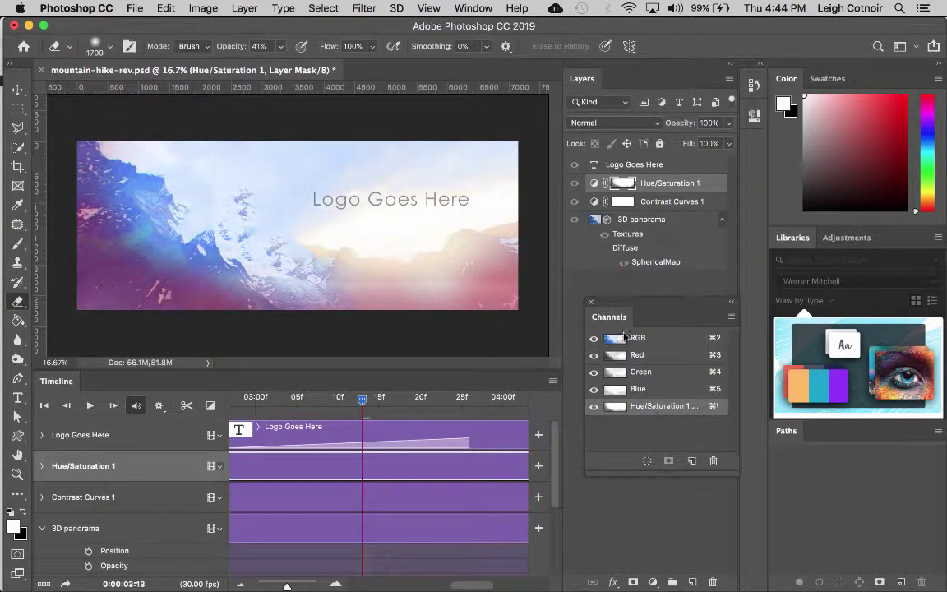
{"action": "left_click", "coordinate": [627, 408]}
{"action": "mouse_move", "coordinate": [72, 309]}
{"action": "left_mouse_down"}
{"action": "mouse_move", "coordinate": [71, 157]}
{"action": "mouse_move", "coordinate": [72, 265]}
{"action": "mouse_move", "coordinate": [105, 322]}
{"action": "mouse_move", "coordinate": [118, 320]}
{"action": "mouse_move", "coordinate": [95, 308]}
{"action": "mouse_move", "coordinate": [169, 335]}
{"action": "mouse_move", "coordinate": [87, 296]}
{"action": "mouse_move", "coordinate": [168, 326]}
{"action": "mouse_move", "coordinate": [496, 334]}
{"action": "mouse_move", "coordinate": [520, 324]}
{"action": "mouse_move", "coordinate": [509, 314]}
{"action": "mouse_move", "coordinate": [529, 294]}
{"action": "mouse_move", "coordinate": [424, 320]}
{"action": "mouse_move", "coordinate": [451, 334]}
{"action": "mouse_move", "coordinate": [391, 362]}
{"action": "mouse_move", "coordinate": [240, 333]}
{"action": "mouse_move", "coordinate": [114, 327]}
{"action": "mouse_move", "coordinate": [50, 306]}
{"action": "mouse_move", "coordinate": [65, 296]}
{"action": "mouse_move", "coordinate": [63, 138]}
{"action": "mouse_move", "coordinate": [58, 161]}
{"action": "mouse_move", "coordinate": [78, 160]}
{"action": "mouse_move", "coordinate": [118, 266]}
{"action": "mouse_move", "coordinate": [95, 309]}
{"action": "mouse_move", "coordinate": [155, 310]}
{"action": "mouse_move", "coordinate": [107, 240]}
{"action": "mouse_move", "coordinate": [235, 335]}
{"action": "mouse_move", "coordinate": [82, 336]}
{"action": "mouse_move", "coordinate": [101, 332]}
{"action": "mouse_move", "coordinate": [94, 337]}
{"action": "mouse_move", "coordinate": [64, 276]}
{"action": "mouse_move", "coordinate": [93, 300]}
{"action": "left_mouse_up"}
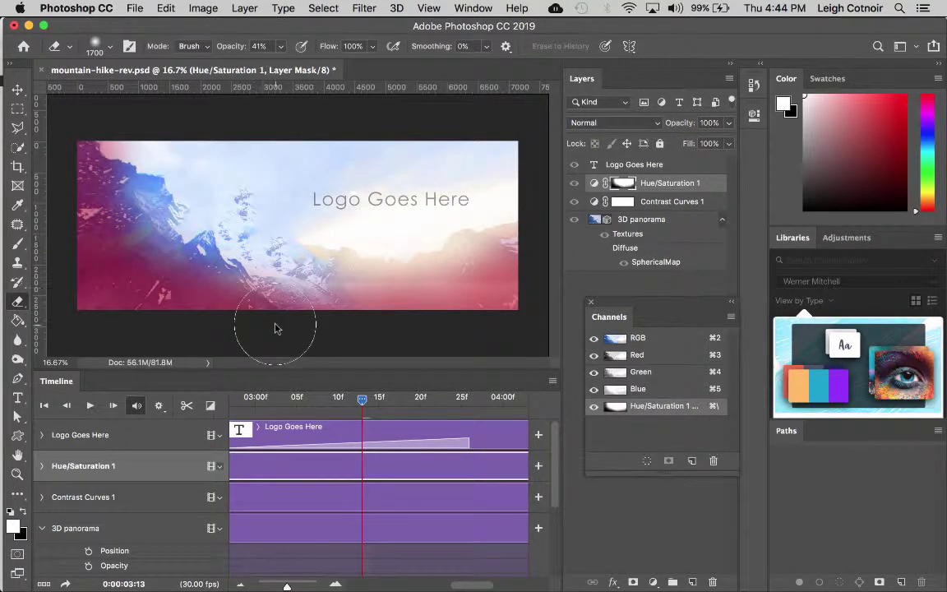
{"action": "left_click_drag", "start_coordinate": [267, 333], "coordinate": [265, 337]}
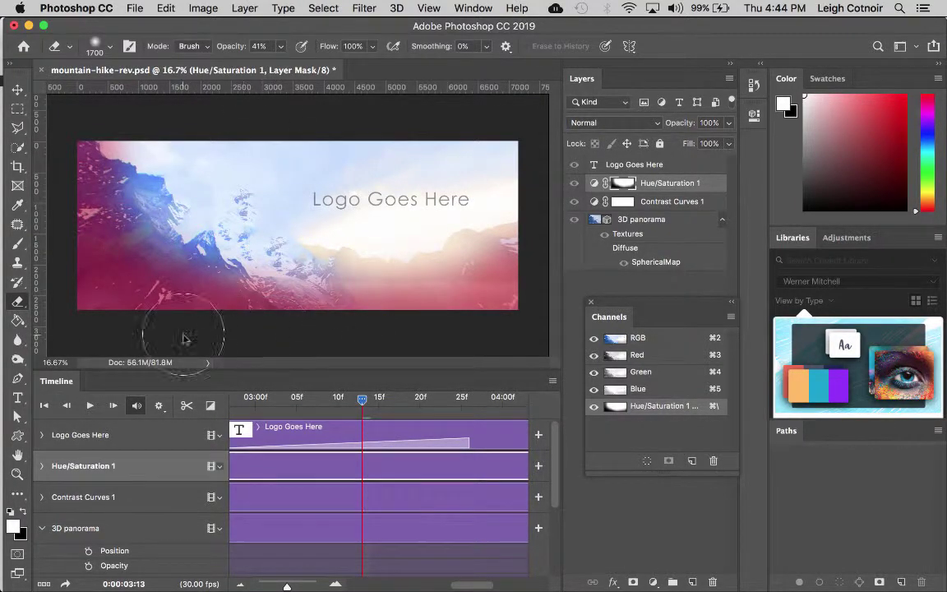
{"action": "mouse_move", "coordinate": [148, 122]}
{"action": "left_mouse_down"}
{"action": "mouse_move", "coordinate": [68, 228]}
{"action": "mouse_move", "coordinate": [148, 110]}
{"action": "mouse_move", "coordinate": [103, 152]}
{"action": "mouse_move", "coordinate": [115, 127]}
{"action": "mouse_move", "coordinate": [164, 129]}
{"action": "mouse_move", "coordinate": [133, 222]}
{"action": "mouse_move", "coordinate": [99, 189]}
{"action": "mouse_move", "coordinate": [177, 121]}
{"action": "mouse_move", "coordinate": [230, 111]}
{"action": "mouse_move", "coordinate": [156, 122]}
{"action": "mouse_move", "coordinate": [247, 111]}
{"action": "mouse_move", "coordinate": [126, 166]}
{"action": "left_mouse_up"}
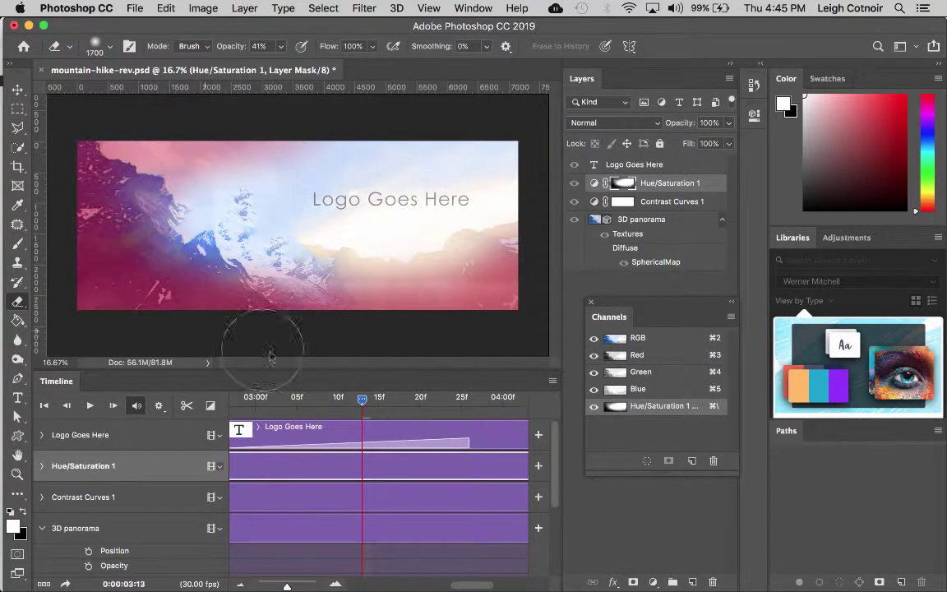
Step: Hide the mask overlay and compare the image with the Hue/Saturation 1 layer switched off and on
{"action": "left_click", "coordinate": [594, 407]}
{"action": "left_click", "coordinate": [594, 406]}
{"action": "key", "text": "x"}
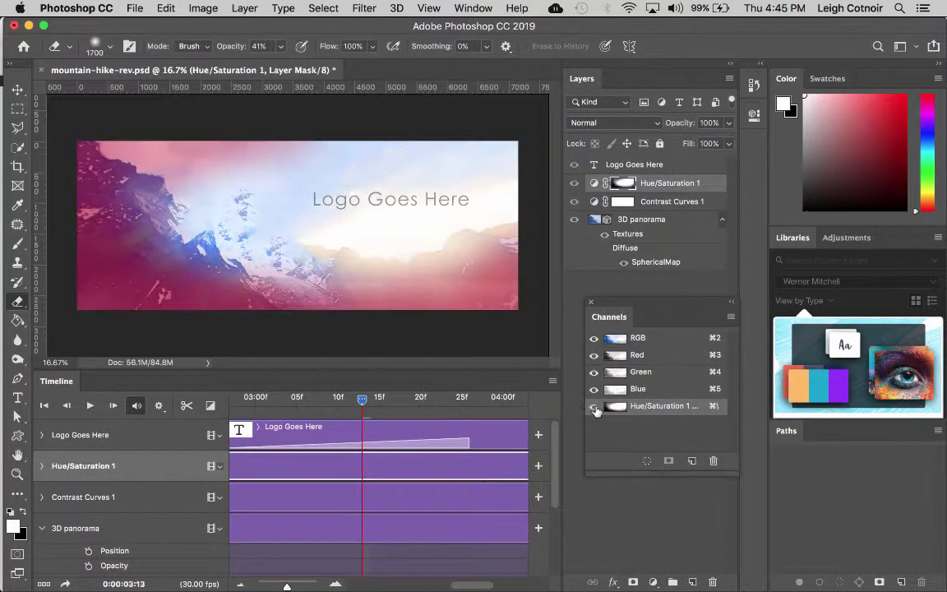
{"action": "left_click", "coordinate": [595, 407]}
{"action": "key", "text": "x"}
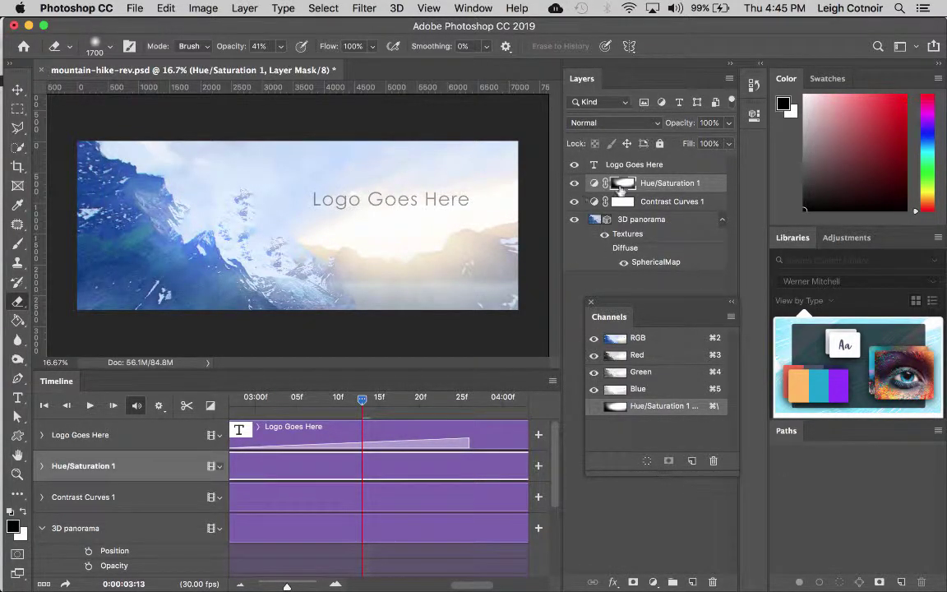
{"action": "left_click", "coordinate": [576, 186]}
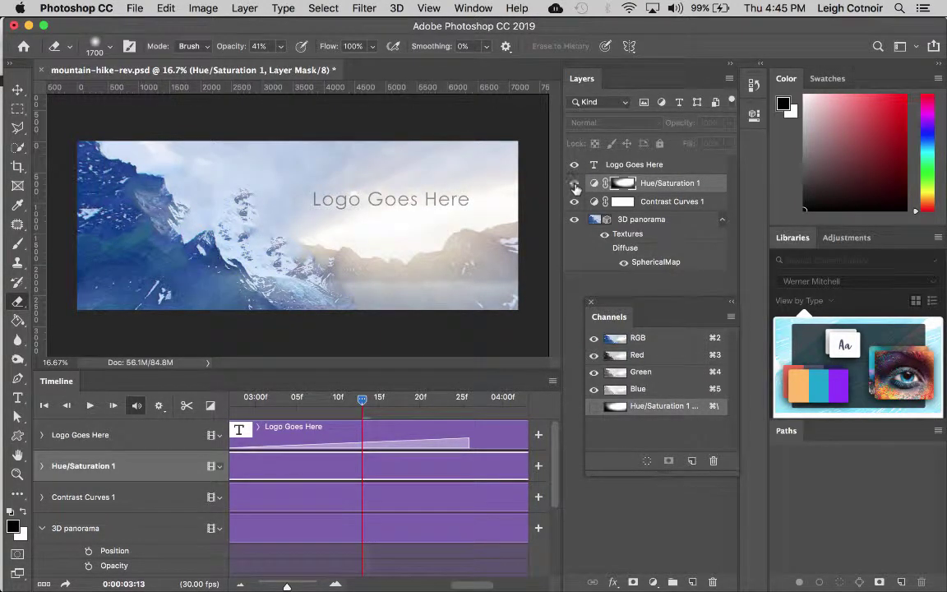
{"action": "left_click", "coordinate": [575, 186]}
{"action": "left_click", "coordinate": [575, 185]}
{"action": "left_click", "coordinate": [575, 184]}
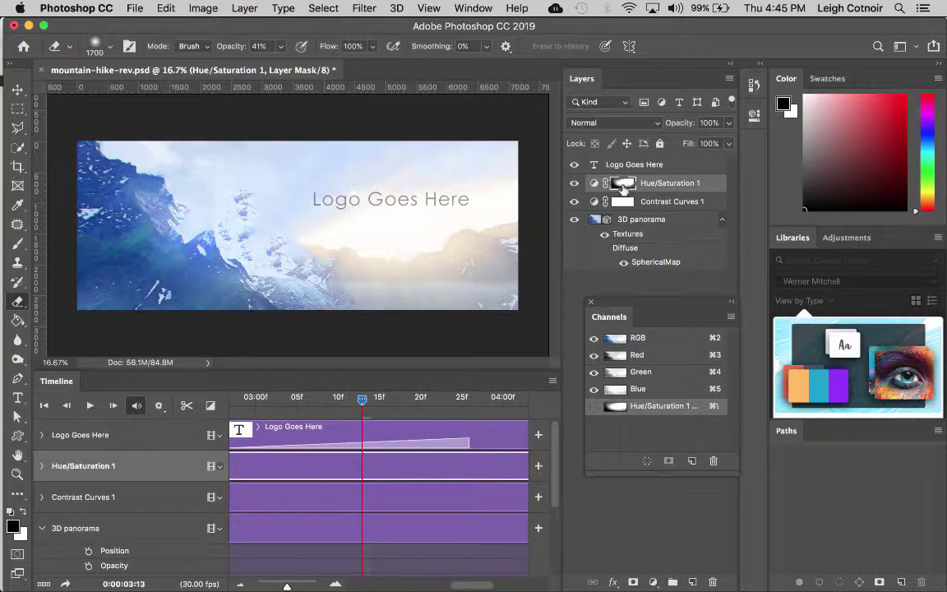
Step: Show the mask overlay again and extend the erased mask area across the snowy peaks, upper sky and lower-right landscape
{"action": "left_click", "coordinate": [593, 407]}
{"action": "key", "text": "x"}
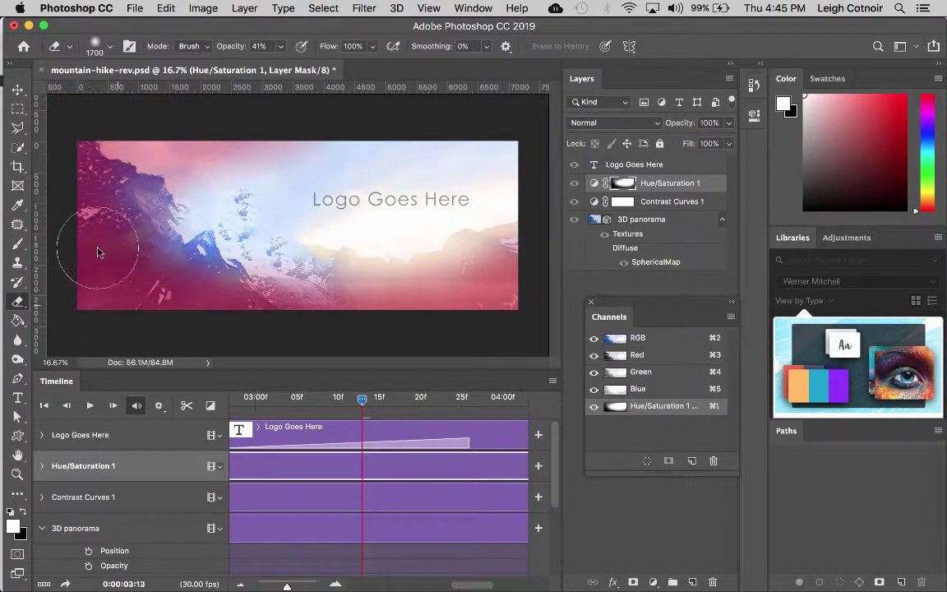
{"action": "mouse_move", "coordinate": [97, 251]}
{"action": "left_mouse_down"}
{"action": "mouse_move", "coordinate": [124, 188]}
{"action": "mouse_move", "coordinate": [262, 134]}
{"action": "mouse_move", "coordinate": [177, 267]}
{"action": "mouse_move", "coordinate": [179, 213]}
{"action": "mouse_move", "coordinate": [220, 218]}
{"action": "left_mouse_up"}
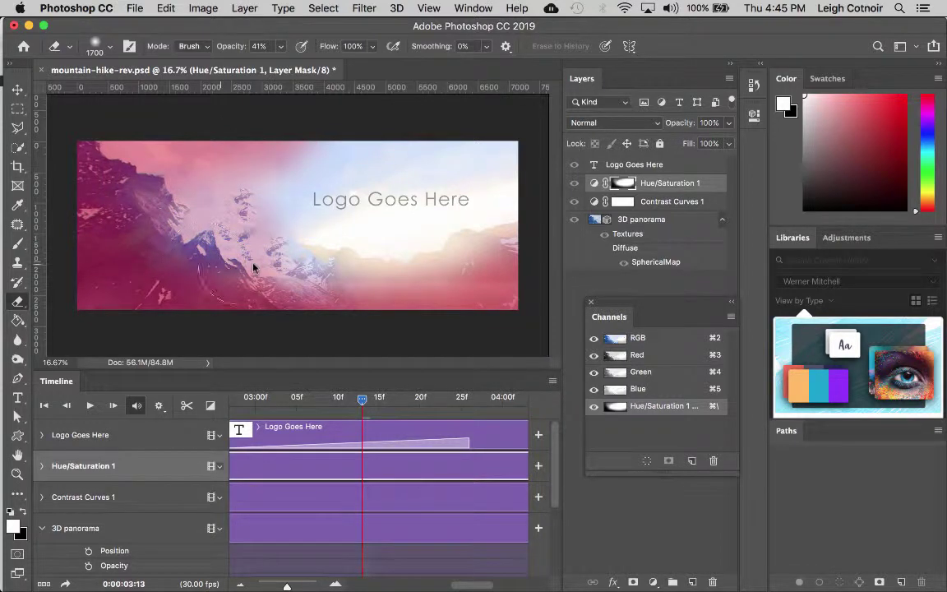
{"action": "mouse_move", "coordinate": [254, 267]}
{"action": "left_mouse_down"}
{"action": "mouse_move", "coordinate": [186, 258]}
{"action": "mouse_move", "coordinate": [427, 338]}
{"action": "mouse_move", "coordinate": [463, 340]}
{"action": "left_mouse_up"}
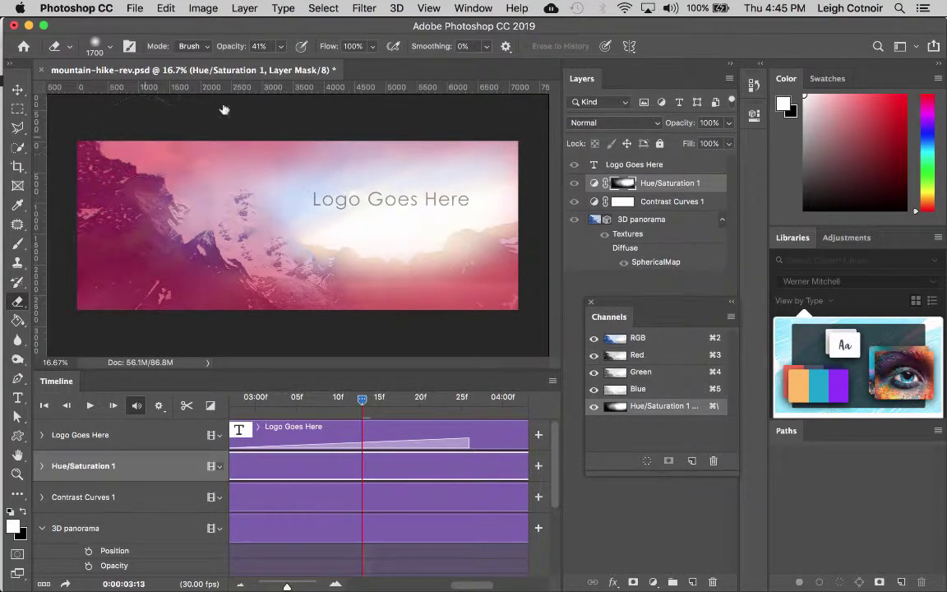
{"action": "mouse_move", "coordinate": [223, 109]}
{"action": "left_mouse_down"}
{"action": "mouse_move", "coordinate": [134, 191]}
{"action": "mouse_move", "coordinate": [201, 286]}
{"action": "mouse_move", "coordinate": [167, 191]}
{"action": "mouse_move", "coordinate": [241, 295]}
{"action": "mouse_move", "coordinate": [312, 315]}
{"action": "mouse_move", "coordinate": [190, 204]}
{"action": "mouse_move", "coordinate": [218, 221]}
{"action": "mouse_move", "coordinate": [251, 140]}
{"action": "mouse_move", "coordinate": [247, 190]}
{"action": "mouse_move", "coordinate": [290, 301]}
{"action": "mouse_move", "coordinate": [336, 345]}
{"action": "left_mouse_up"}
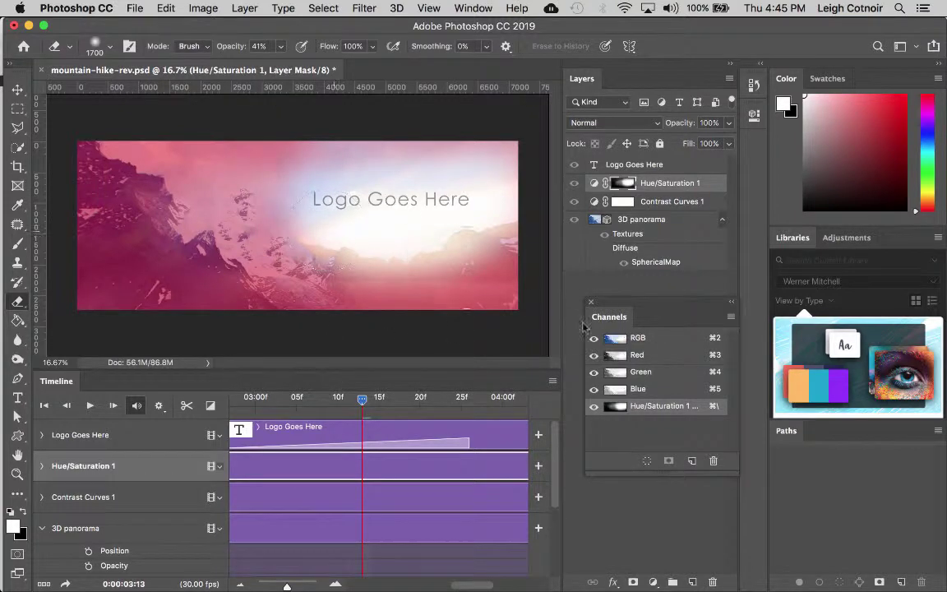
Step: Hide the mask overlay and check the refined brightening around the logo by toggling the Hue/Saturation 1 layer's visibility
{"action": "key", "text": "x"}
{"action": "left_click", "coordinate": [594, 408]}
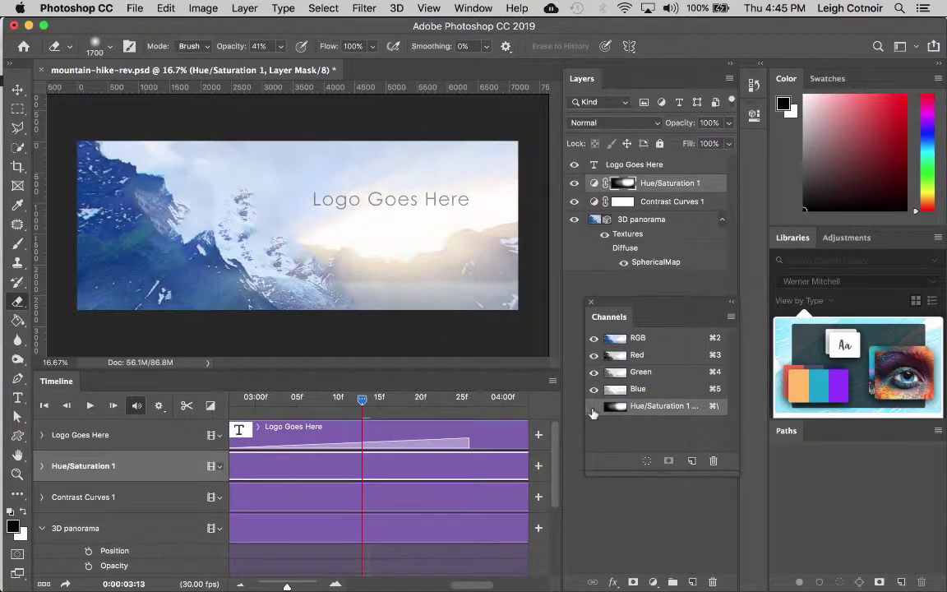
{"action": "key", "text": "x"}
{"action": "left_click", "coordinate": [594, 408]}
{"action": "key", "text": "x"}
{"action": "left_click", "coordinate": [593, 408]}
{"action": "left_click", "coordinate": [576, 185]}
{"action": "left_click", "coordinate": [576, 184]}
{"action": "left_click", "coordinate": [576, 184]}
{"action": "left_click", "coordinate": [575, 184]}
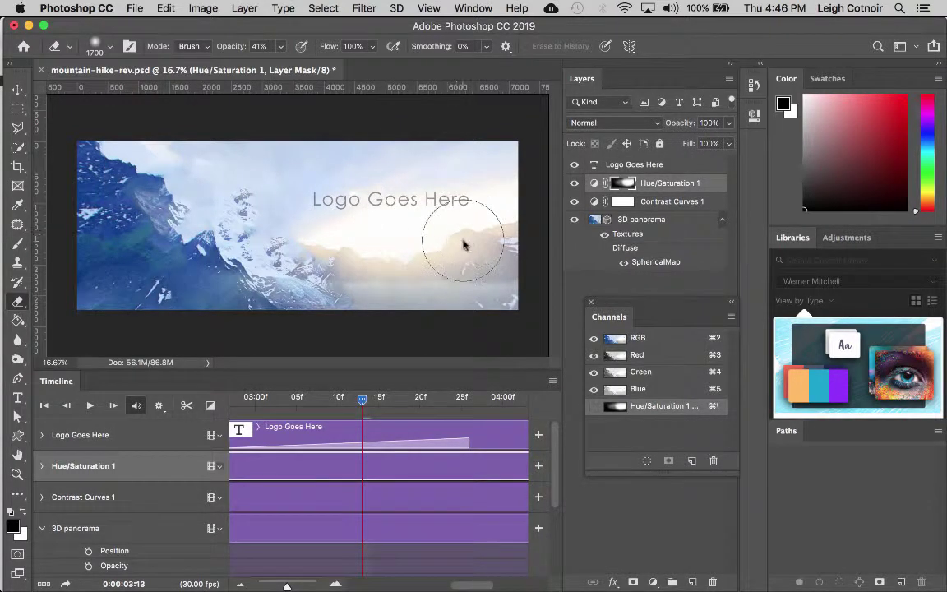
{"action": "left_click", "coordinate": [574, 184]}
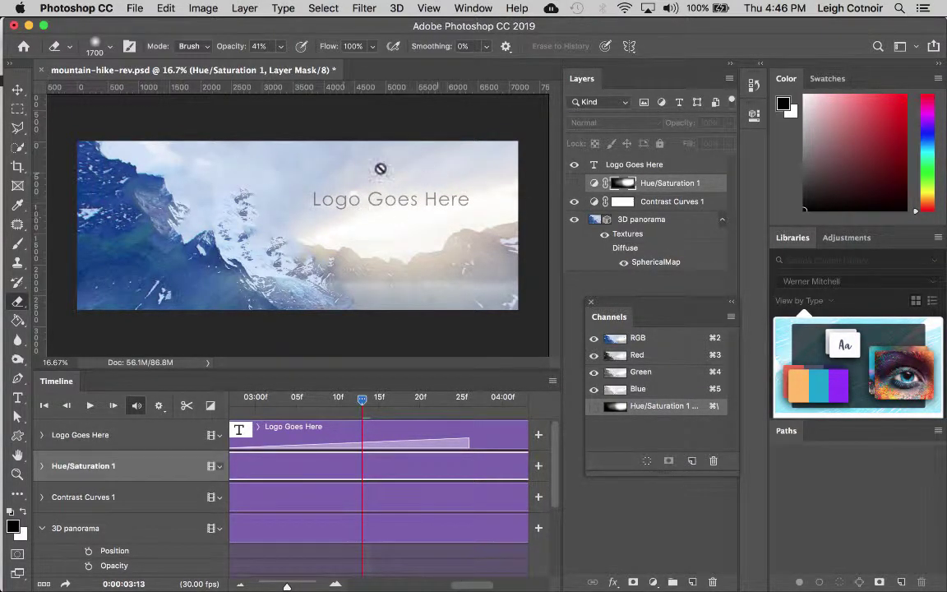
{"action": "left_click", "coordinate": [575, 184]}
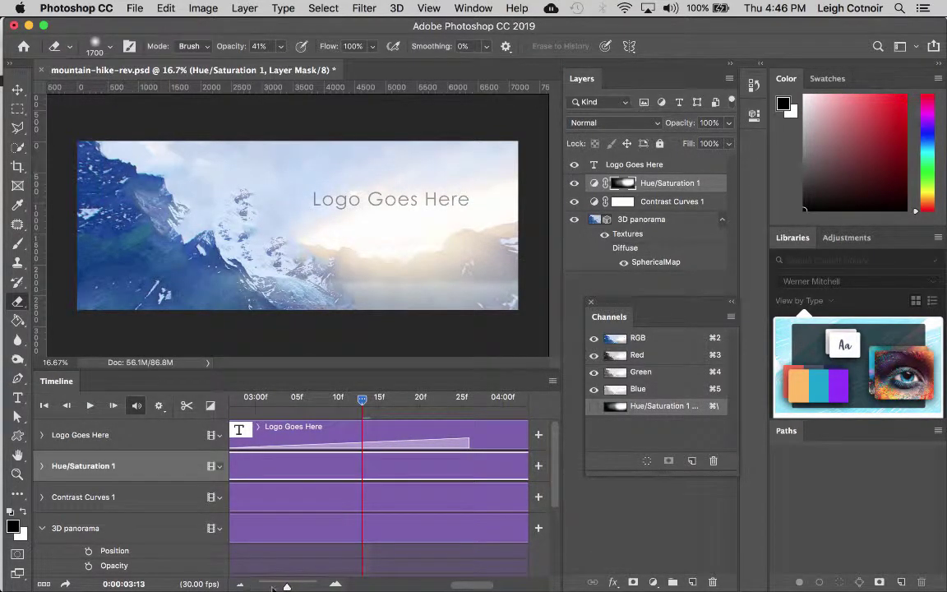
Step: Expand the Hue/Saturation 1 track's properties and preview the animation at 0:00:04:14 and at the first frame
{"action": "left_click_drag", "start_coordinate": [280, 586], "coordinate": [271, 586]}
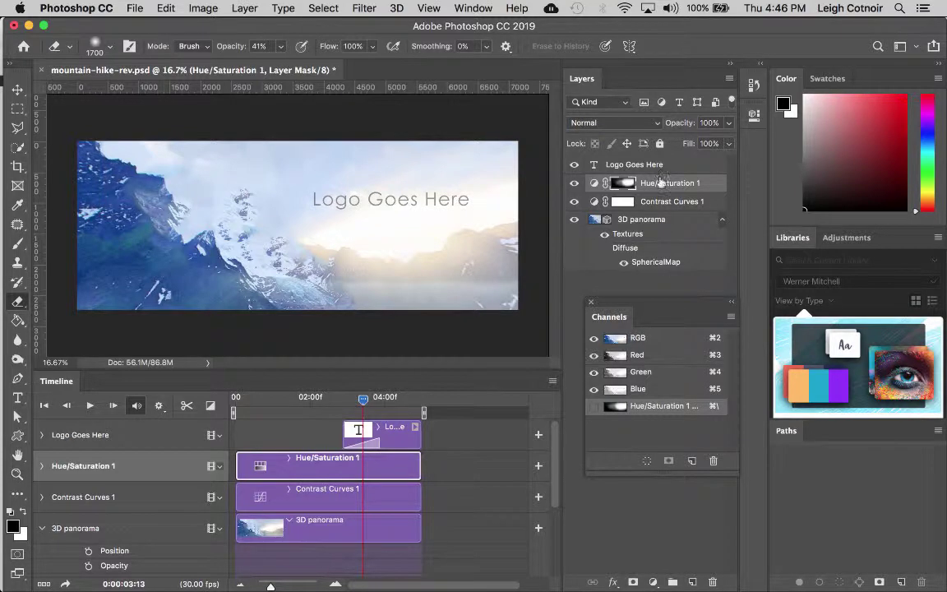
{"action": "left_click", "coordinate": [42, 467]}
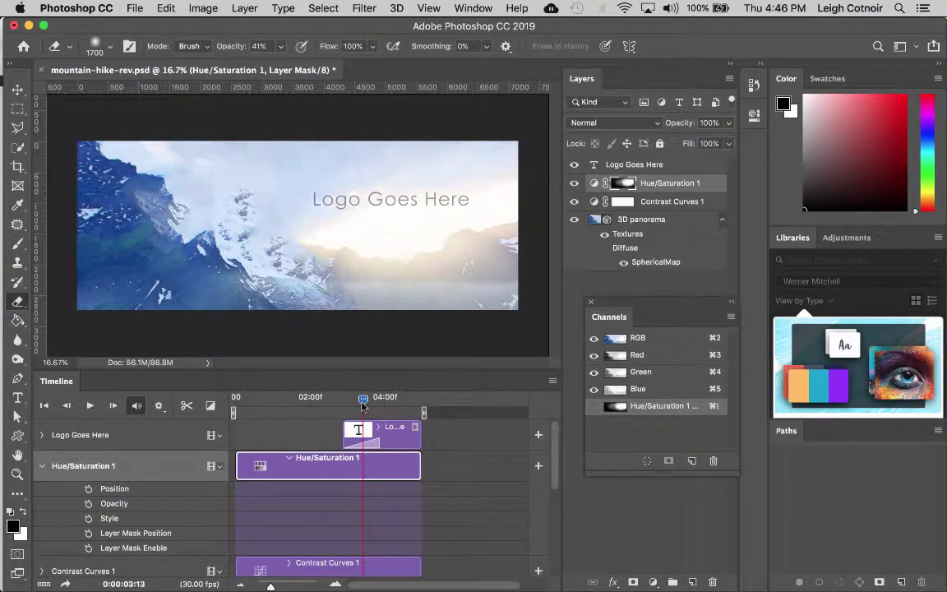
{"action": "left_click_drag", "start_coordinate": [362, 403], "coordinate": [384, 422]}
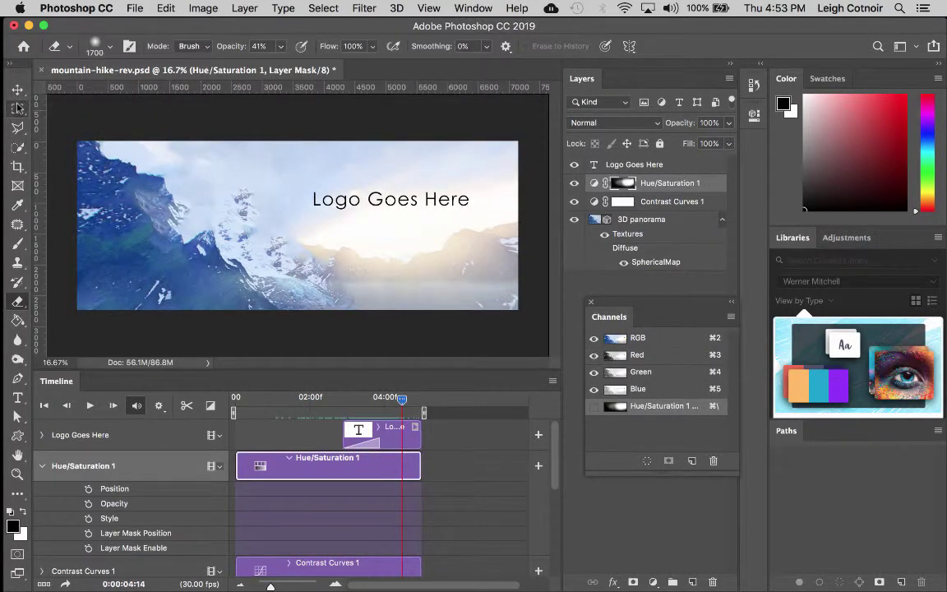
{"action": "left_click", "coordinate": [19, 107]}
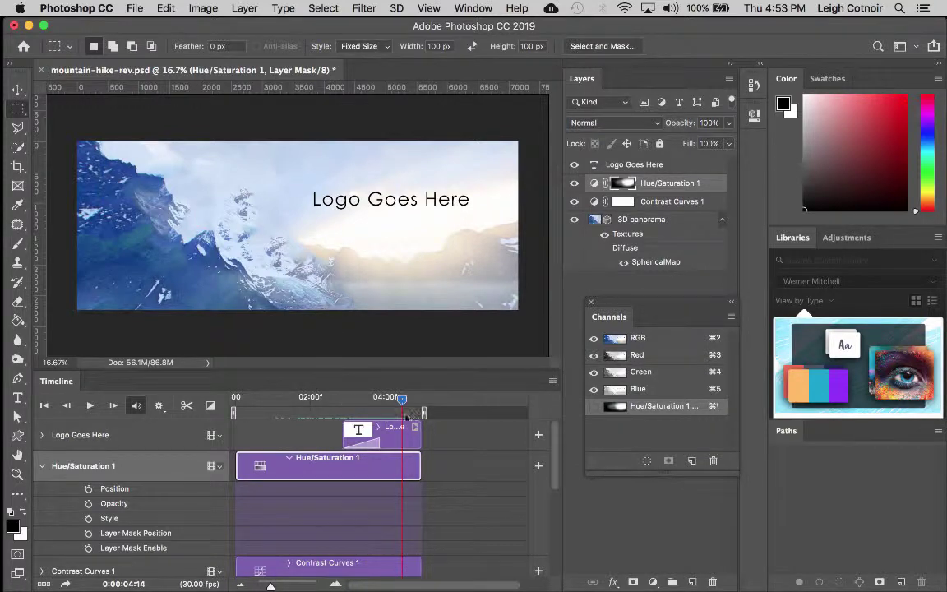
{"action": "left_click_drag", "start_coordinate": [402, 403], "coordinate": [220, 425]}
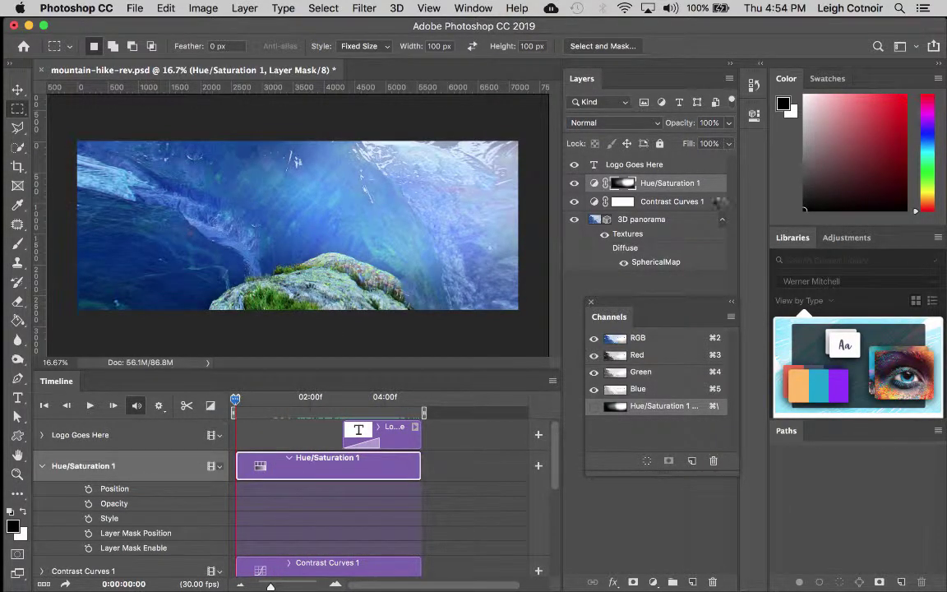
Step: Compare the opening frame with the Hue/Saturation 1 layer off and on, leaving the layer hidden
{"action": "left_click", "coordinate": [573, 184]}
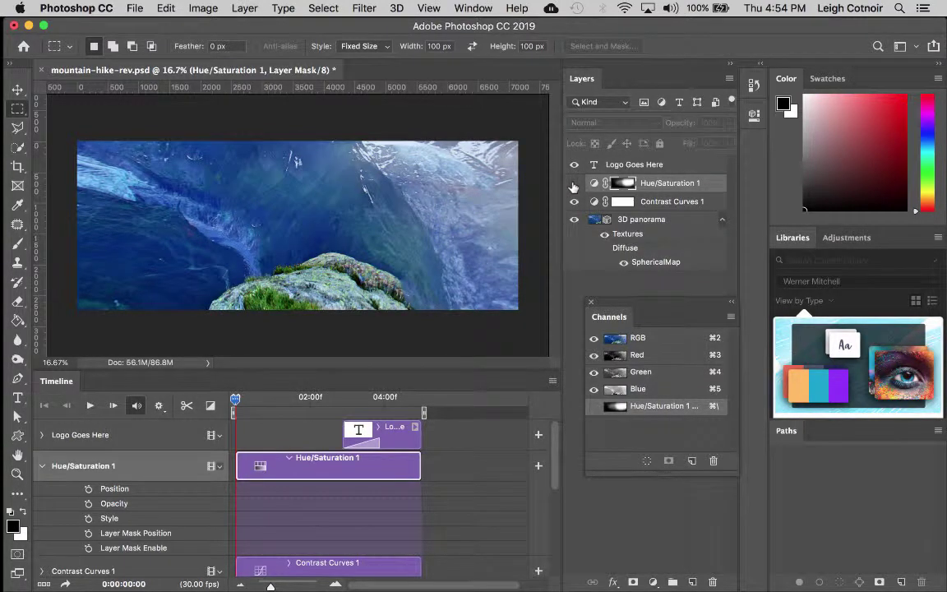
{"action": "left_click", "coordinate": [574, 184]}
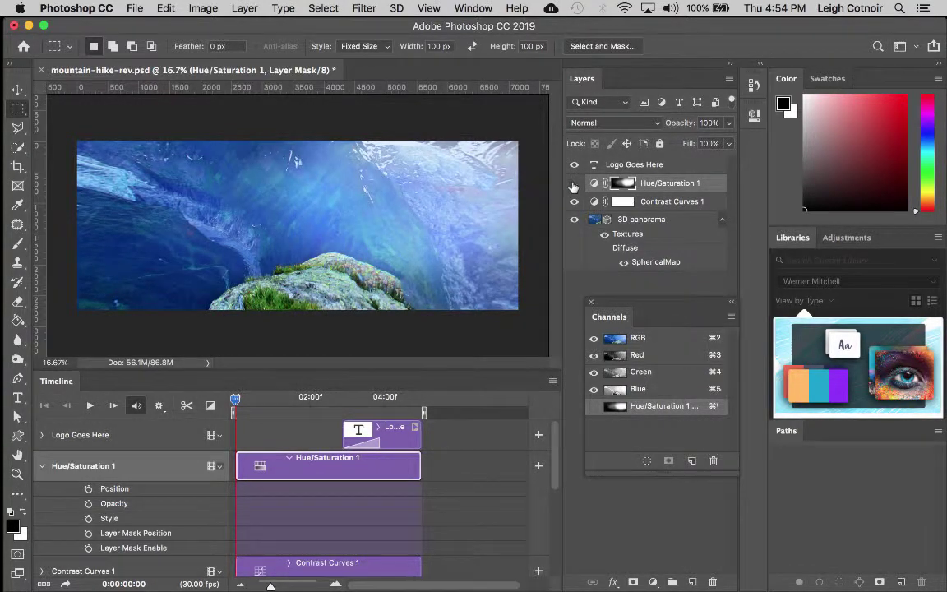
{"action": "left_click", "coordinate": [574, 184]}
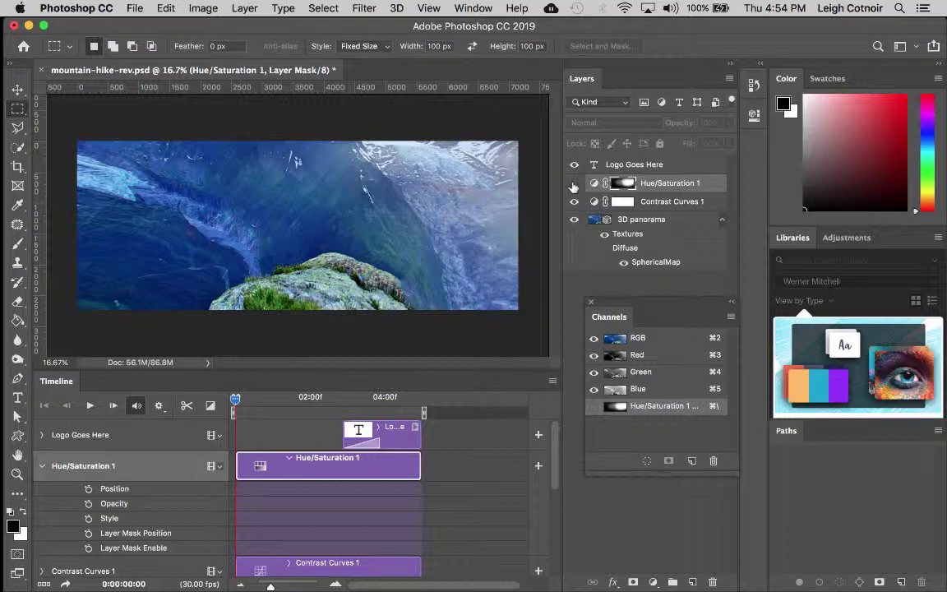
Step: Trim the start of the Hue/Saturation 1 clip to 0:00:02:19, just before the logo text clip begins
{"action": "left_click_drag", "start_coordinate": [236, 399], "coordinate": [334, 418]}
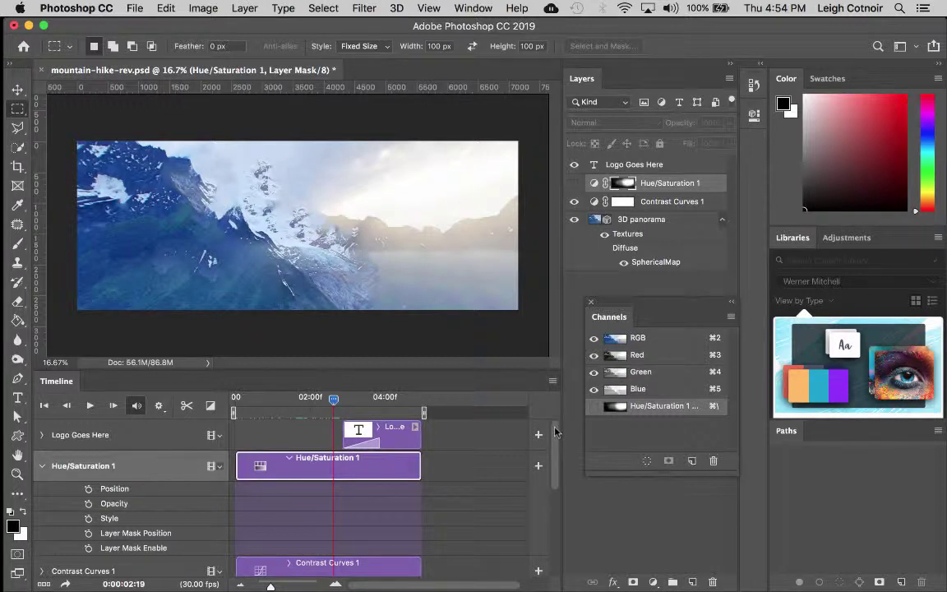
{"action": "mouse_move", "coordinate": [552, 455]}
{"action": "left_mouse_down"}
{"action": "mouse_move", "coordinate": [553, 472]}
{"action": "mouse_move", "coordinate": [553, 438]}
{"action": "left_mouse_up"}
{"action": "left_click_drag", "start_coordinate": [237, 465], "coordinate": [333, 466]}
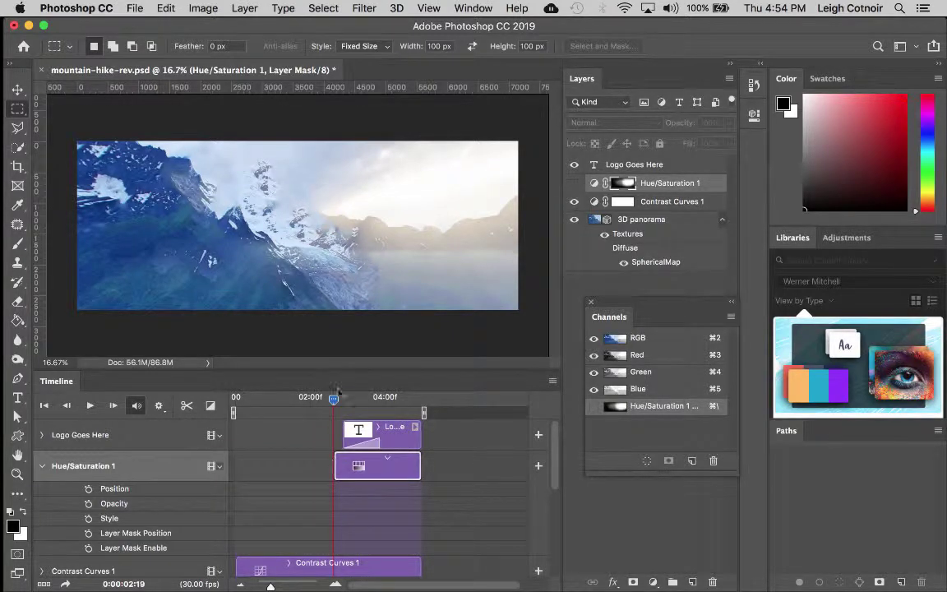
Step: Apply a 1 s Fade transition to the start of the Hue/Saturation 1 clip
{"action": "left_click_drag", "start_coordinate": [333, 401], "coordinate": [368, 422]}
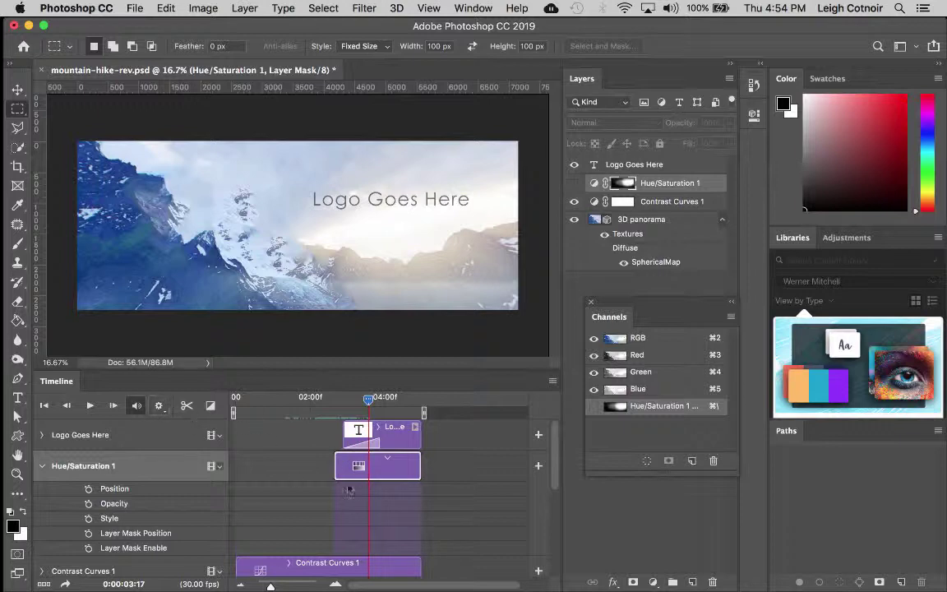
{"action": "left_click", "coordinate": [211, 407]}
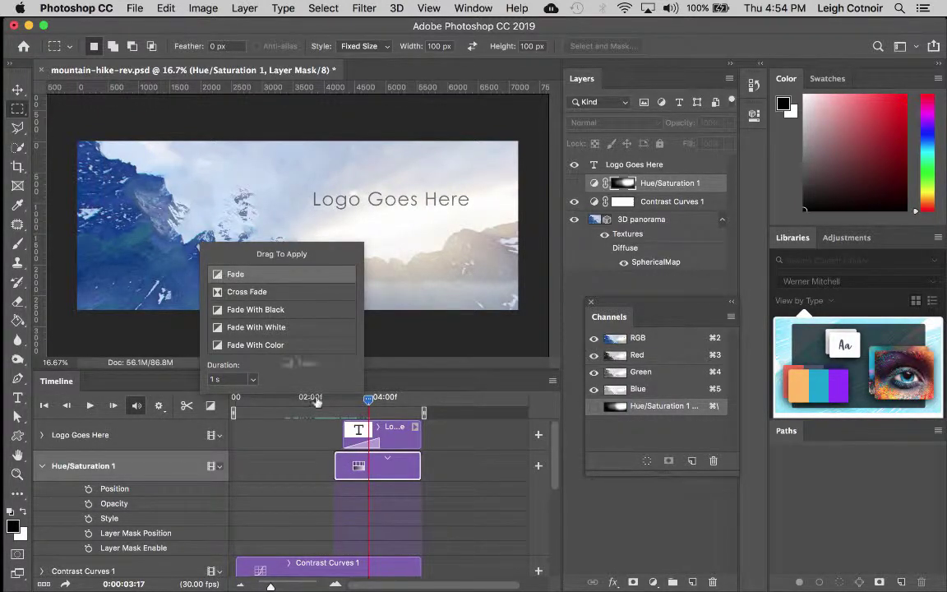
{"action": "left_click_drag", "start_coordinate": [316, 401], "coordinate": [362, 479]}
{"action": "left_click", "coordinate": [369, 475]}
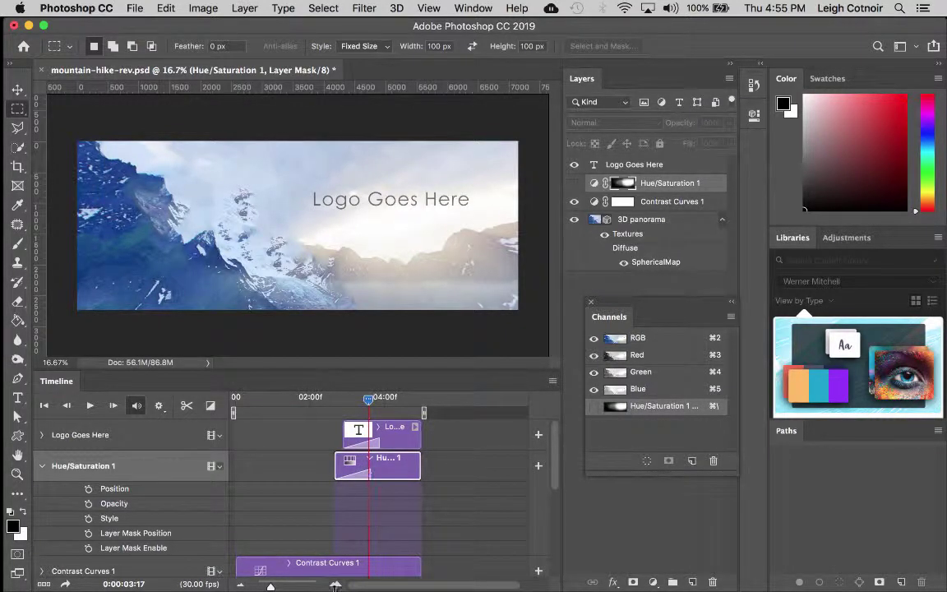
Step: Shorten the fade-in on the Hue/Saturation 1 clip so it ends just after the 3-second mark, and save the document
{"action": "left_click_drag", "start_coordinate": [270, 587], "coordinate": [295, 587]}
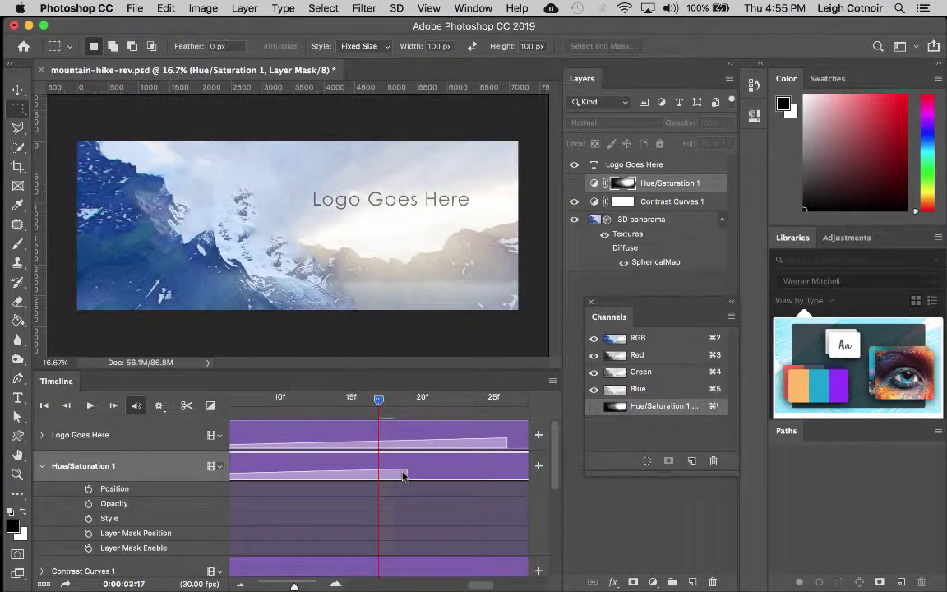
{"action": "left_click_drag", "start_coordinate": [398, 480], "coordinate": [291, 474]}
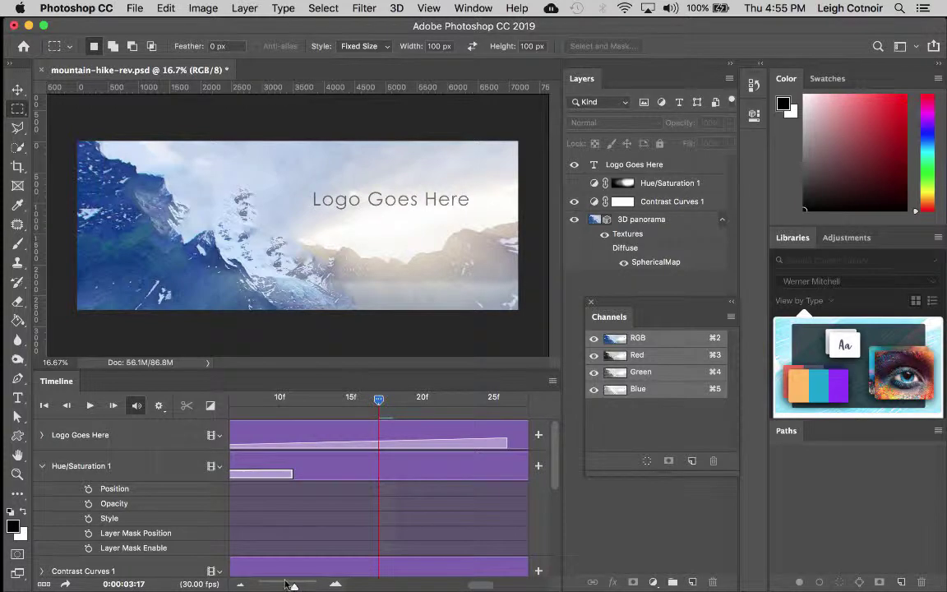
{"action": "left_click_drag", "start_coordinate": [294, 586], "coordinate": [278, 586]}
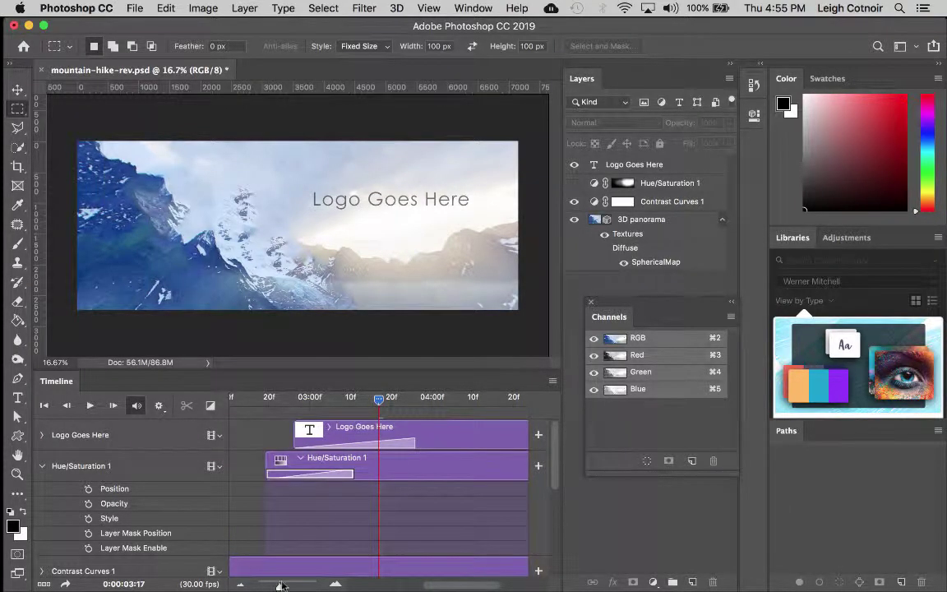
{"action": "left_click_drag", "start_coordinate": [352, 474], "coordinate": [328, 476]}
{"action": "key", "text": "super+s"}
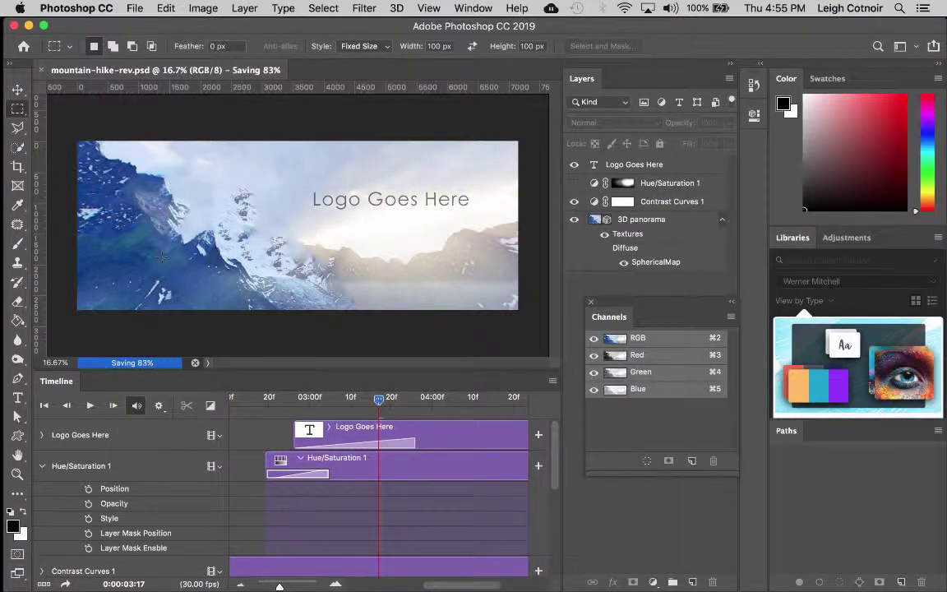
Step: Render all frames as an H.264 video named mountain-hike-rev2.mp4
{"action": "left_click", "coordinate": [135, 9]}
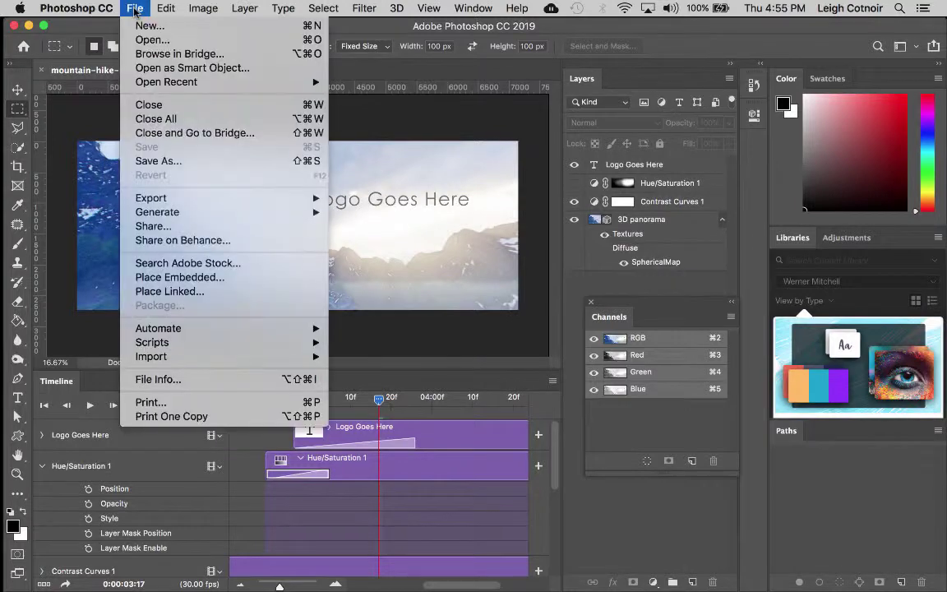
{"action": "mouse_move", "coordinate": [144, 199]}
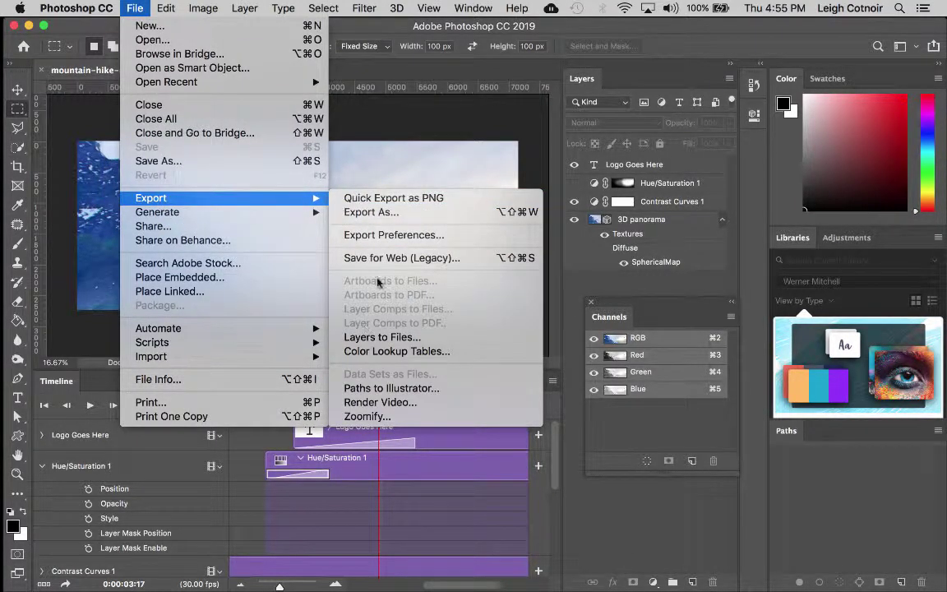
{"action": "left_click", "coordinate": [363, 406]}
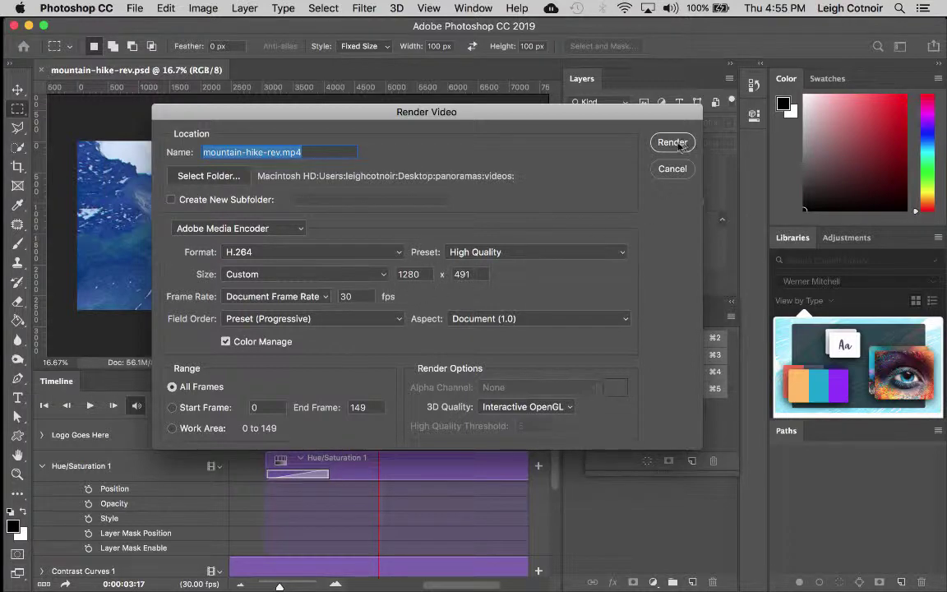
{"action": "left_click", "coordinate": [304, 152]}
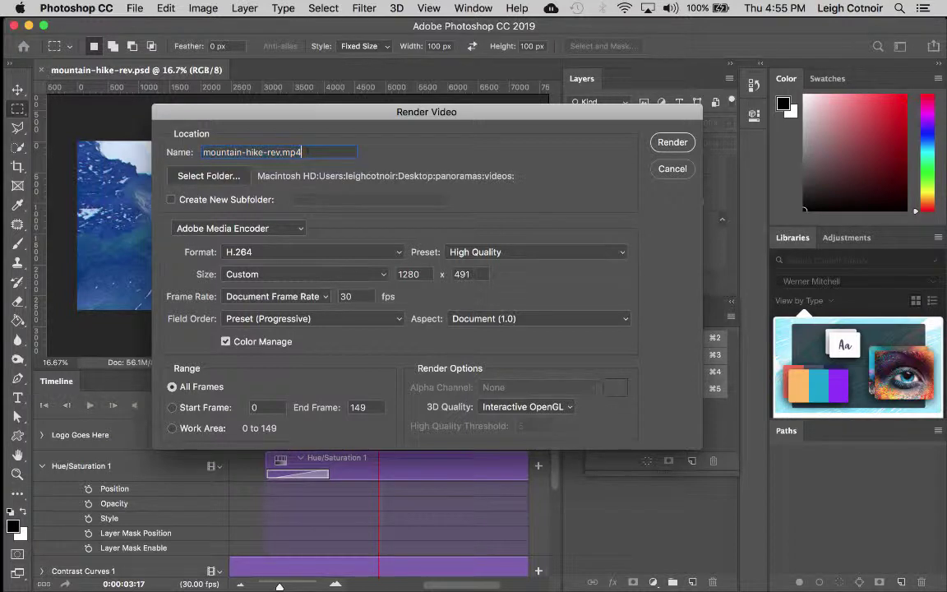
{"action": "left_click", "coordinate": [280, 152]}
{"action": "type", "text": "2"}
{"action": "left_click", "coordinate": [672, 144]}
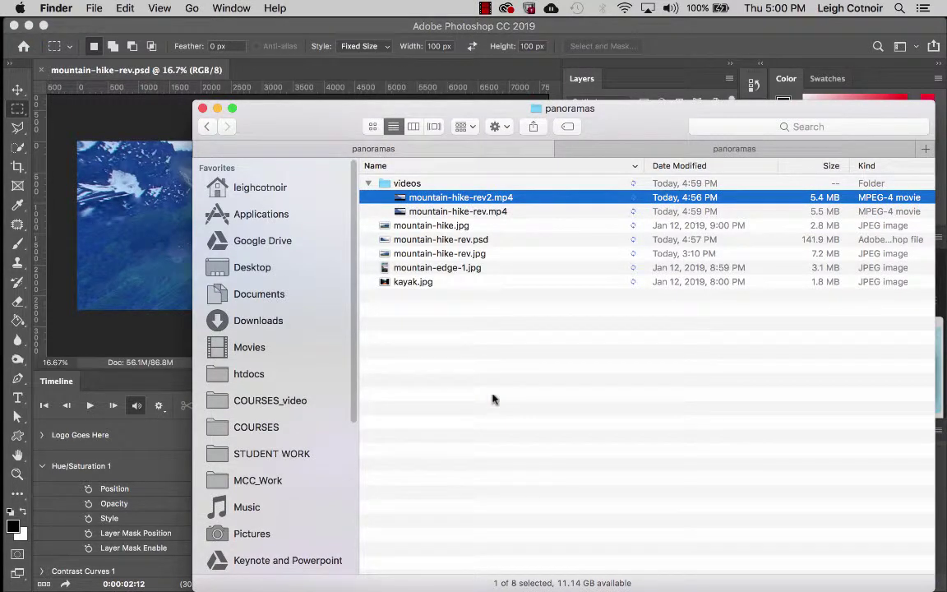
Step: Open the rendered mountain-hike-rev2.mp4 in QuickTime Player and play it through
{"action": "double_click", "coordinate": [400, 202]}
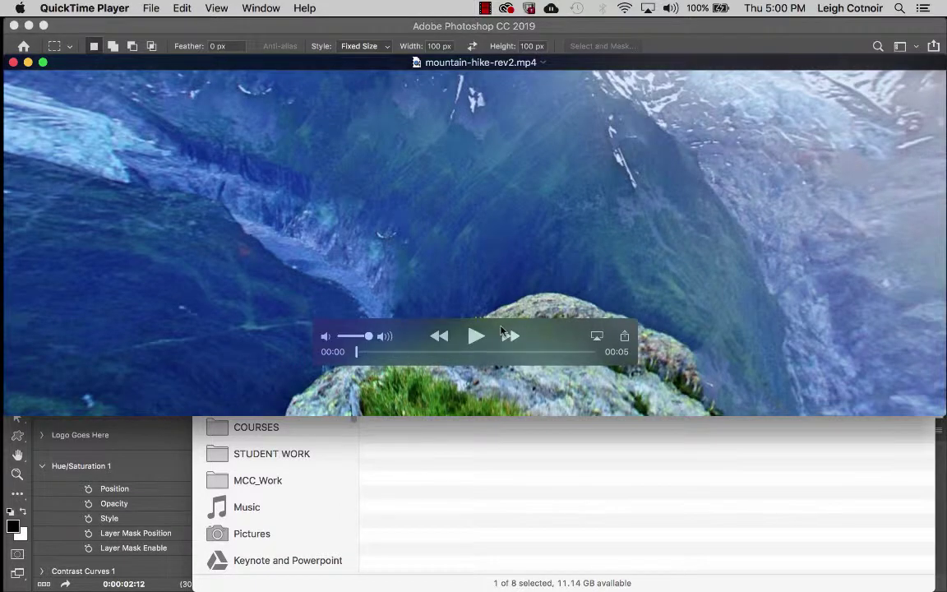
{"action": "left_click", "coordinate": [476, 338]}
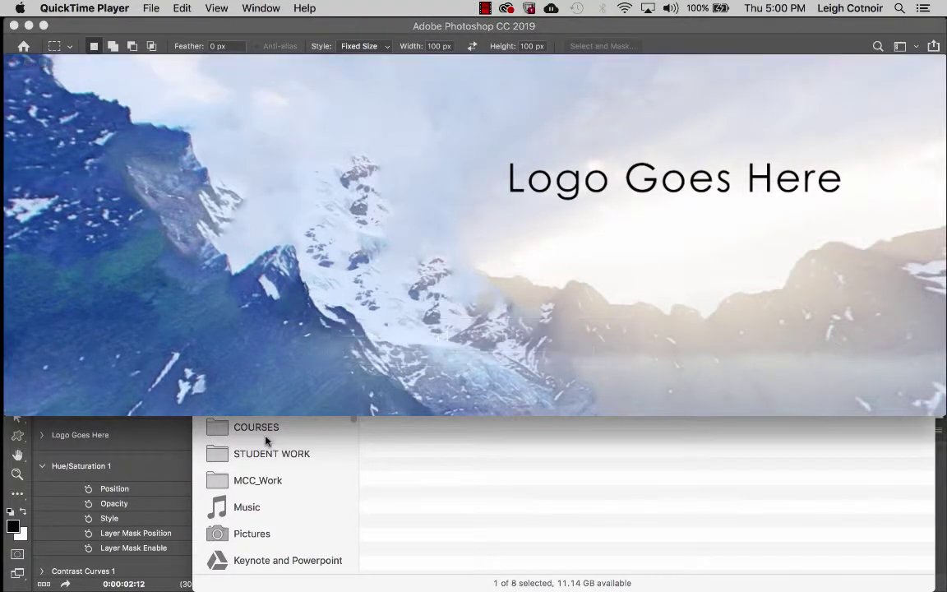
Step: Return to Photoshop, scrub the timeline to 0:00:04:25 and compare that frame with the Hue/Saturation 1 layer off and on
{"action": "left_click", "coordinate": [171, 439]}
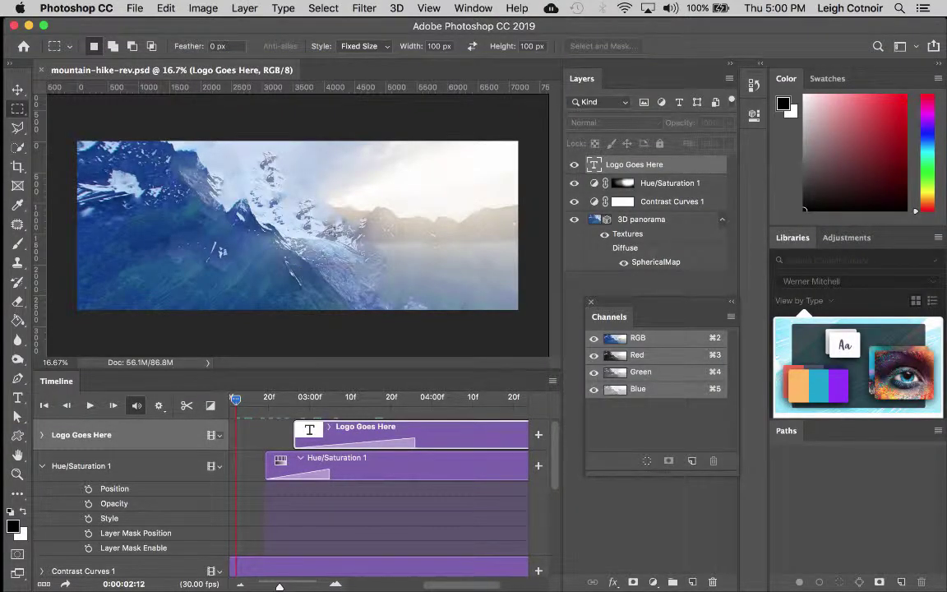
{"action": "left_click", "coordinate": [275, 399]}
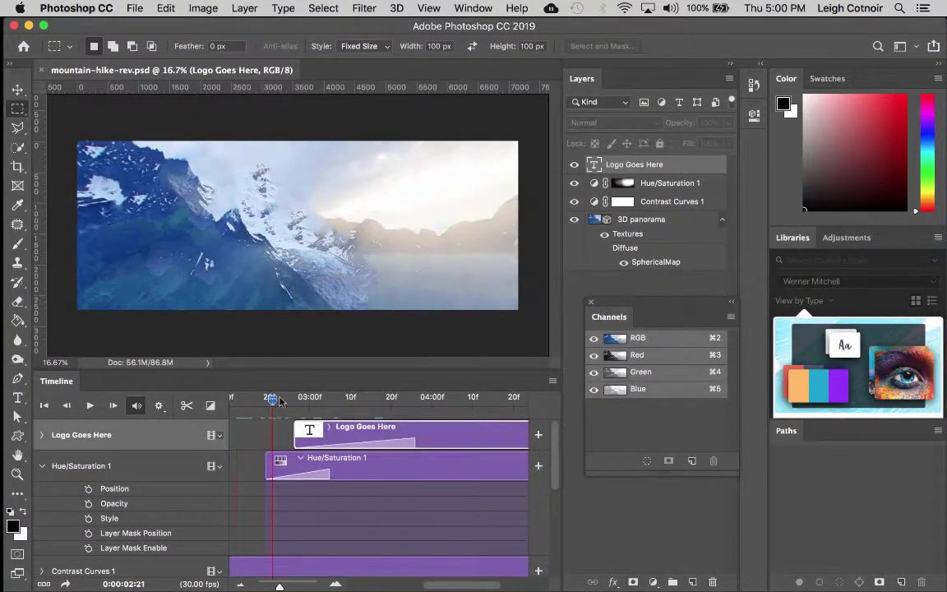
{"action": "left_click_drag", "start_coordinate": [279, 400], "coordinate": [492, 403]}
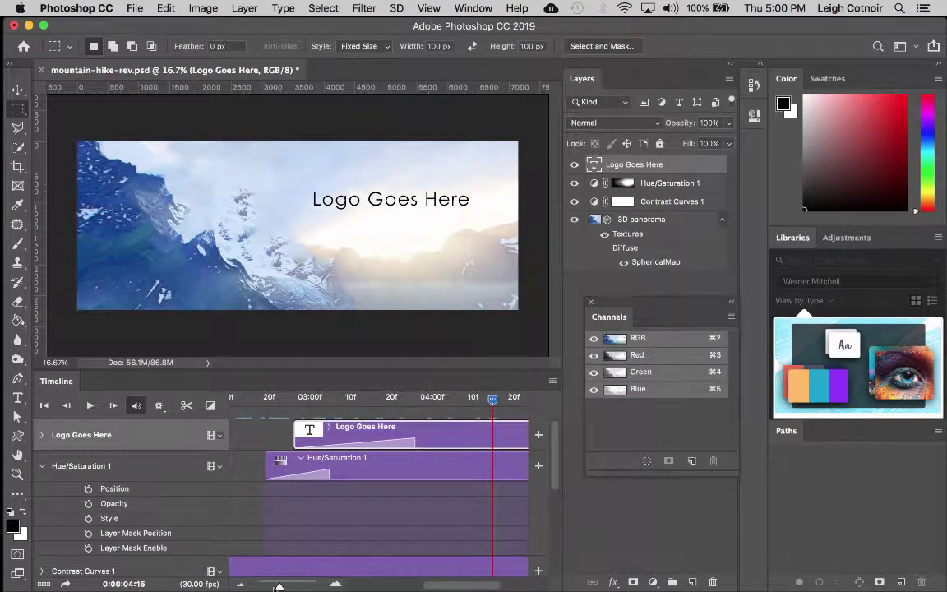
{"action": "scroll", "coordinate": [245, 527], "scroll_direction": "down", "scroll_amount": 2}
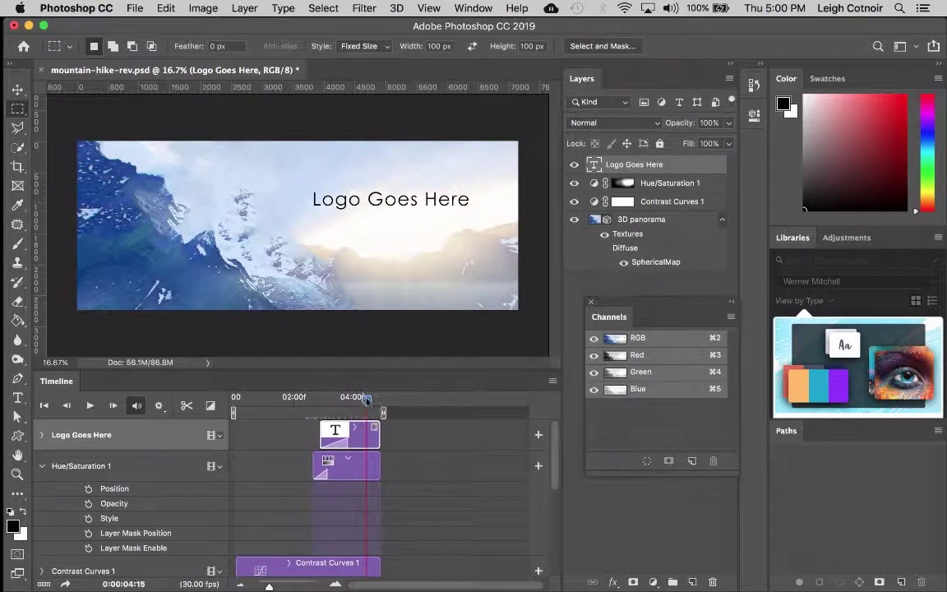
{"action": "left_click_drag", "start_coordinate": [366, 399], "coordinate": [376, 399]}
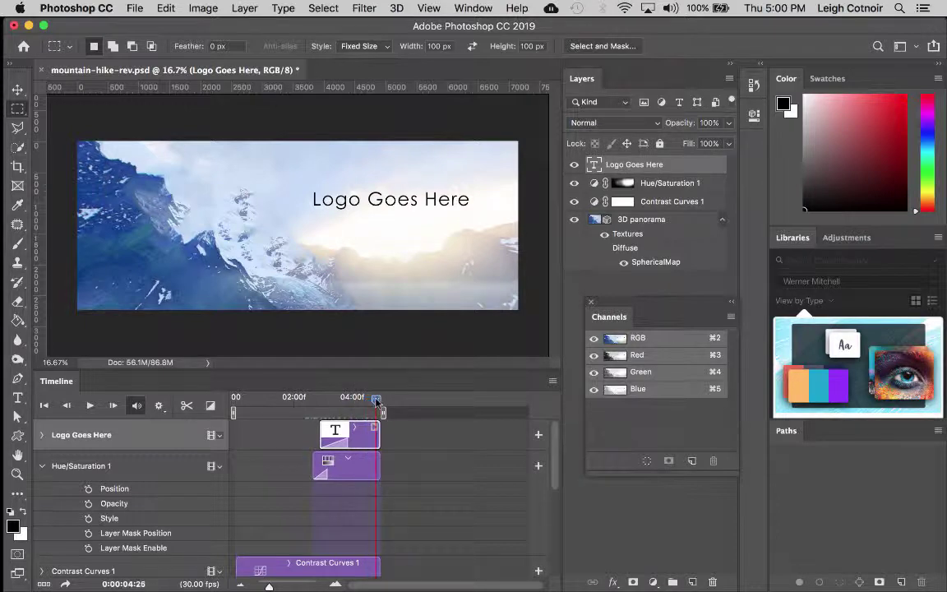
{"action": "left_click", "coordinate": [576, 185]}
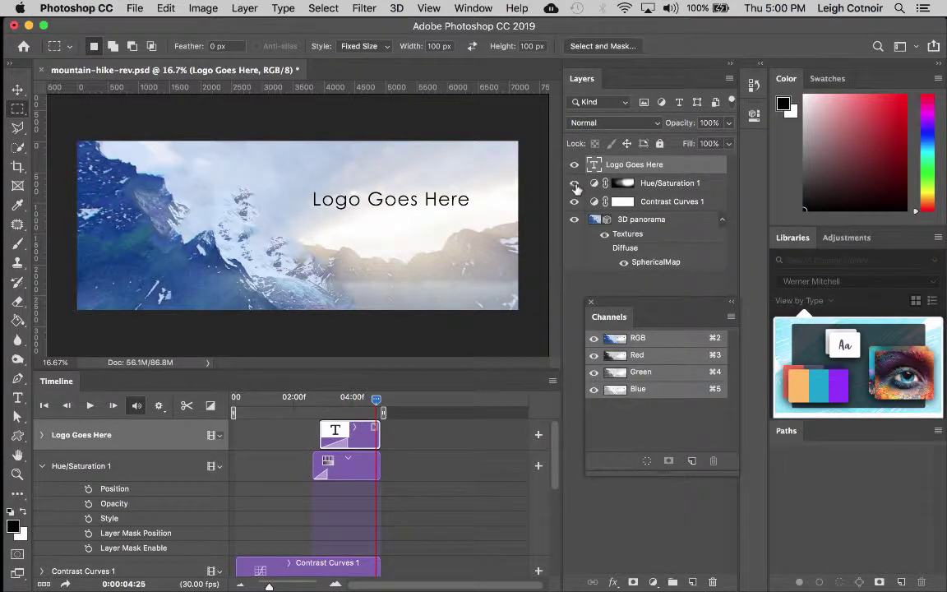
{"action": "left_click", "coordinate": [575, 184]}
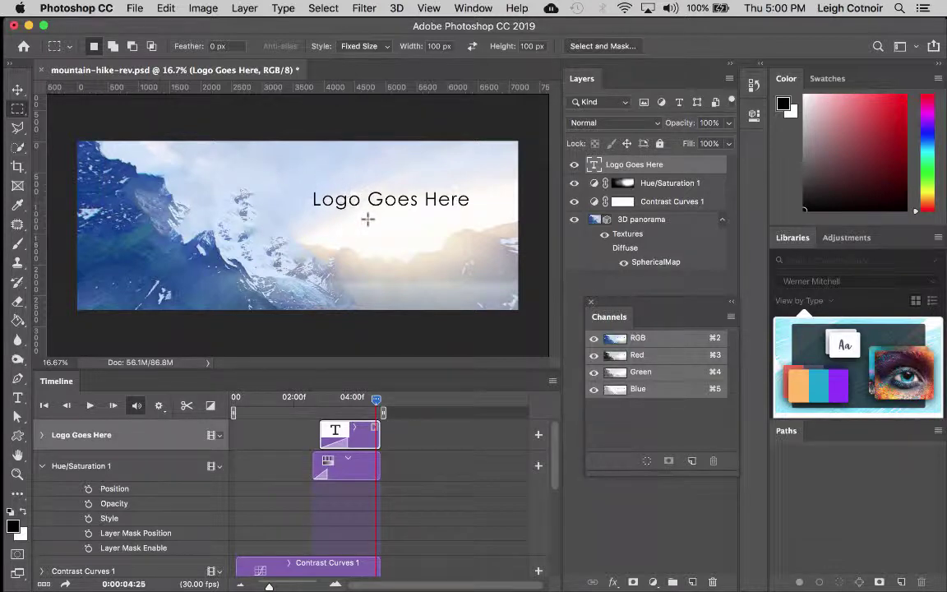
Step: Collapse the Timeline and examine the logo text and the brightening behind it up close
{"action": "double_click", "coordinate": [51, 382]}
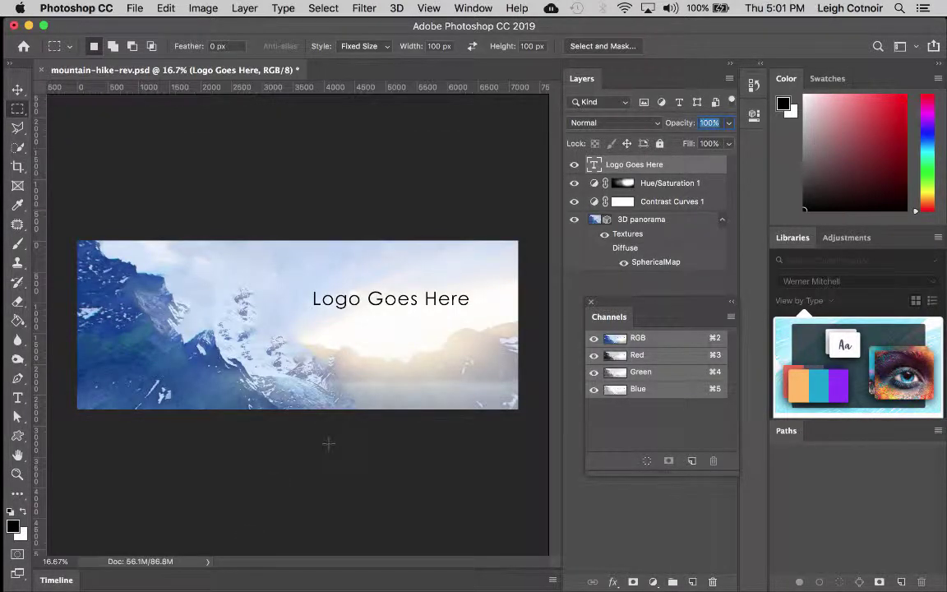
{"action": "scroll", "coordinate": [328, 443], "scroll_direction": "up", "scroll_amount": 5}
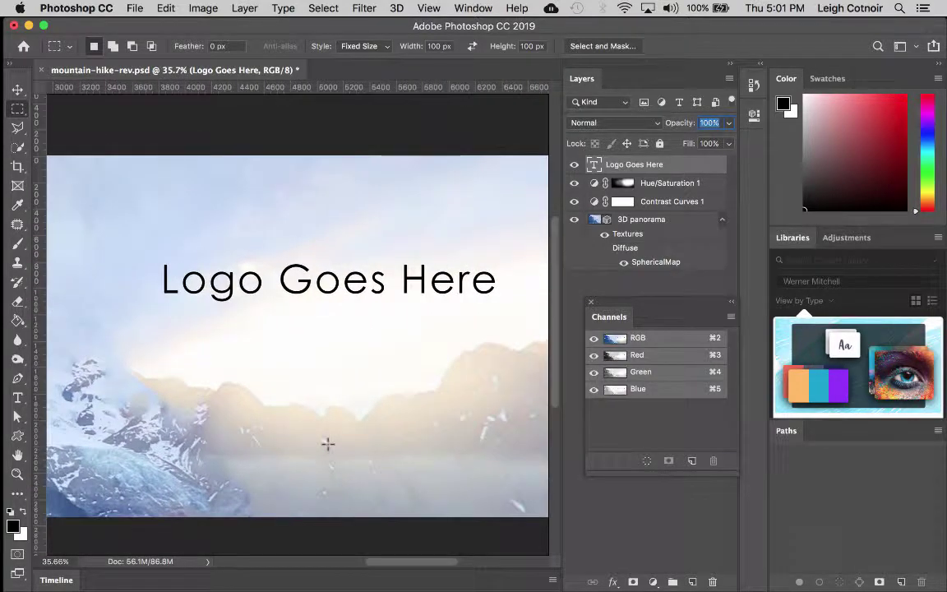
{"action": "scroll", "coordinate": [328, 444], "scroll_direction": "up", "scroll_amount": 2}
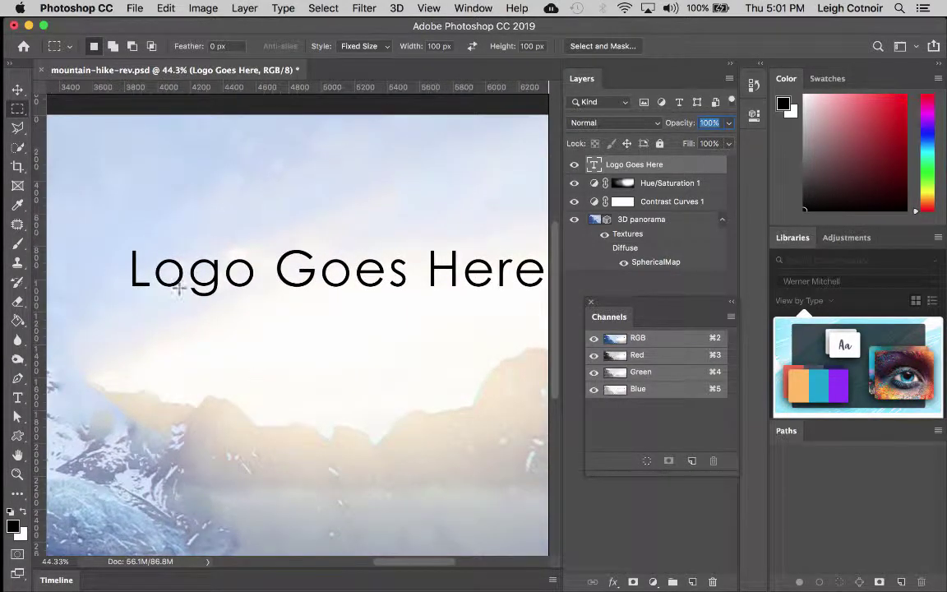
Step: Switch to QuickTime Player and compare the closing frame of mountain-hike-rev2.mp4 with the Photoshop image, including at full screen
{"action": "mouse_move", "coordinate": [6, 103]}
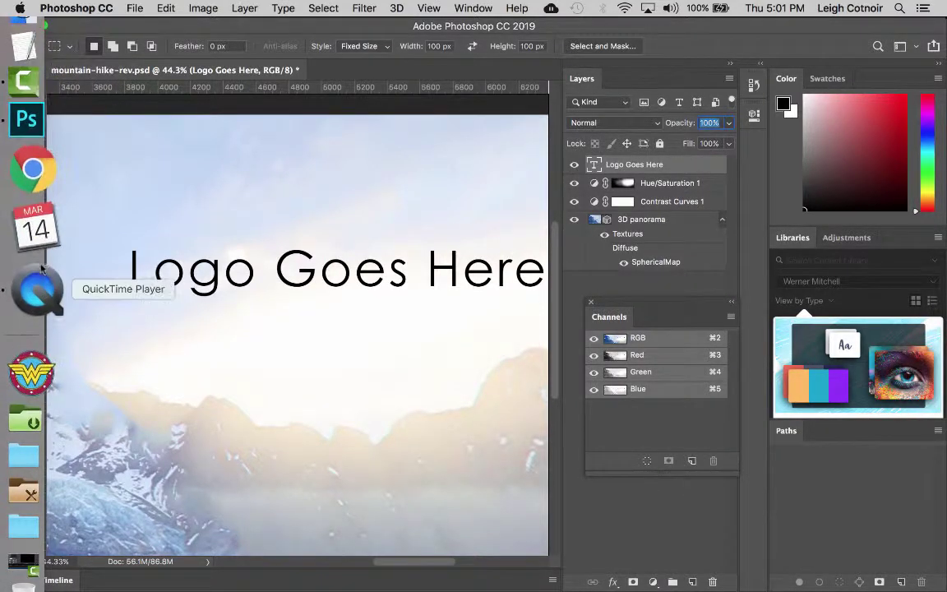
{"action": "left_click", "coordinate": [30, 287]}
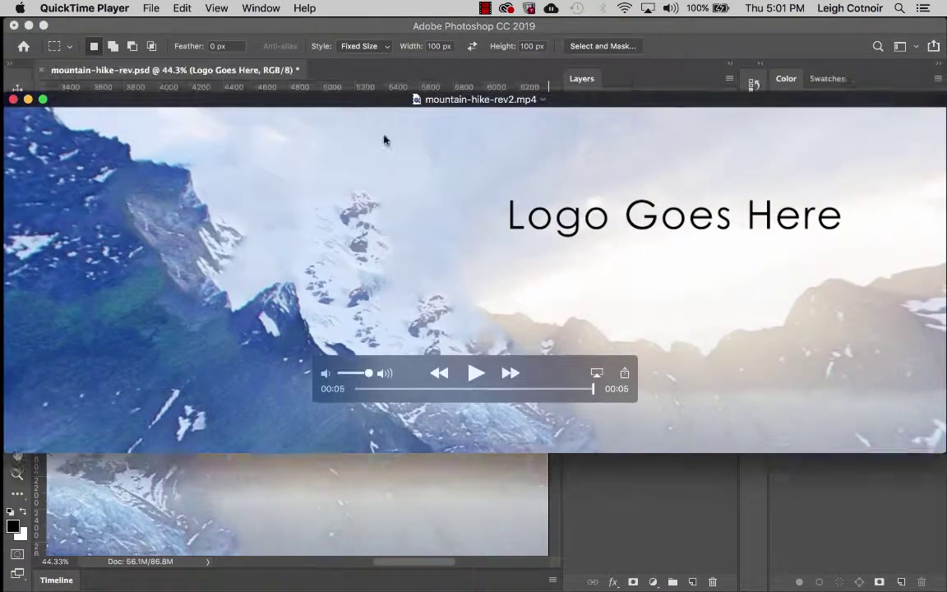
{"action": "left_click_drag", "start_coordinate": [385, 139], "coordinate": [296, 327]}
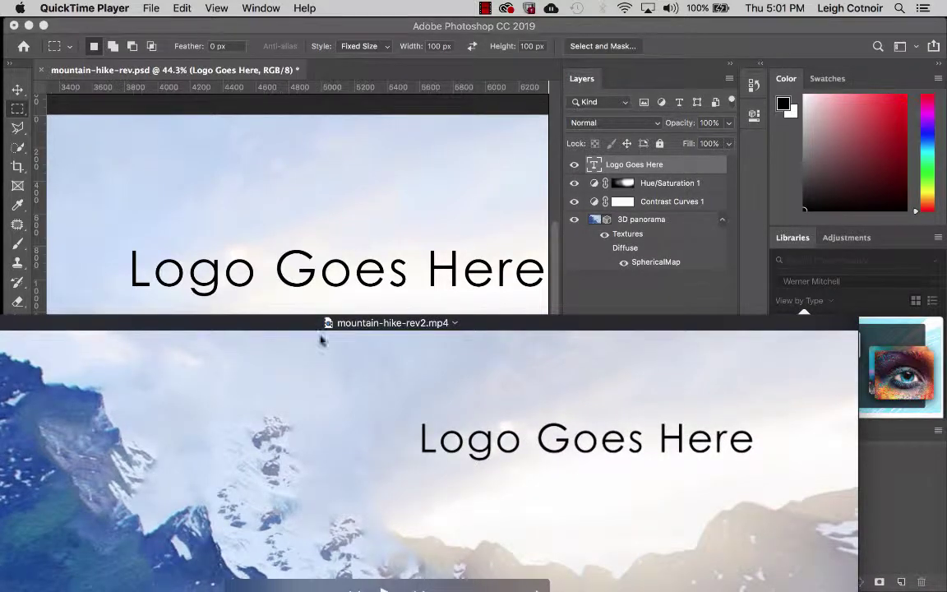
{"action": "double_click", "coordinate": [527, 445]}
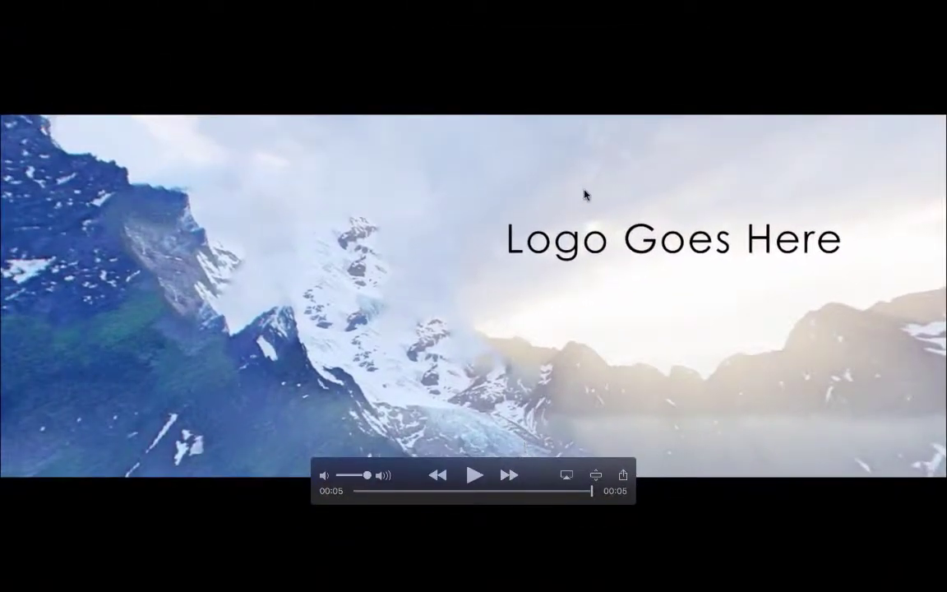
{"action": "double_click", "coordinate": [298, 349]}
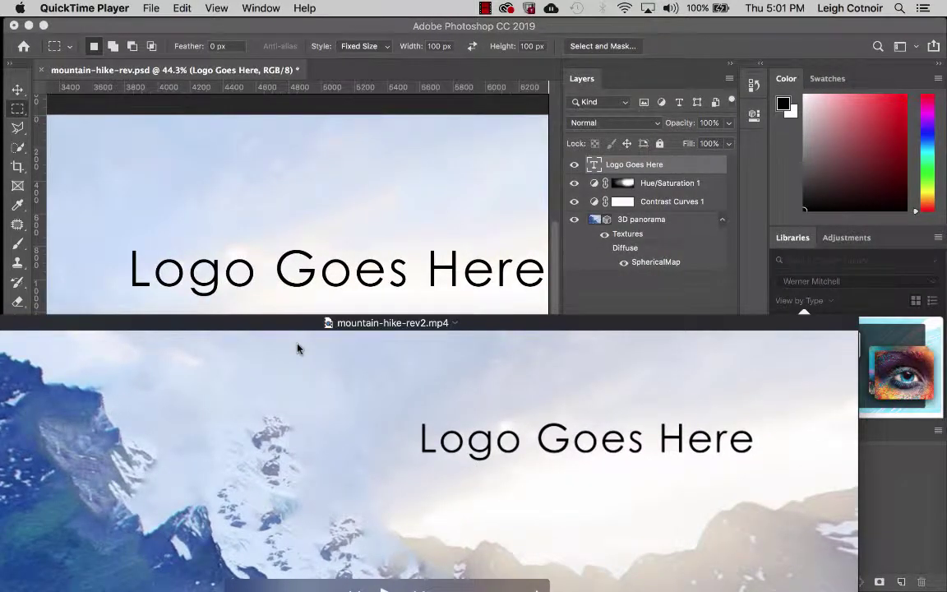